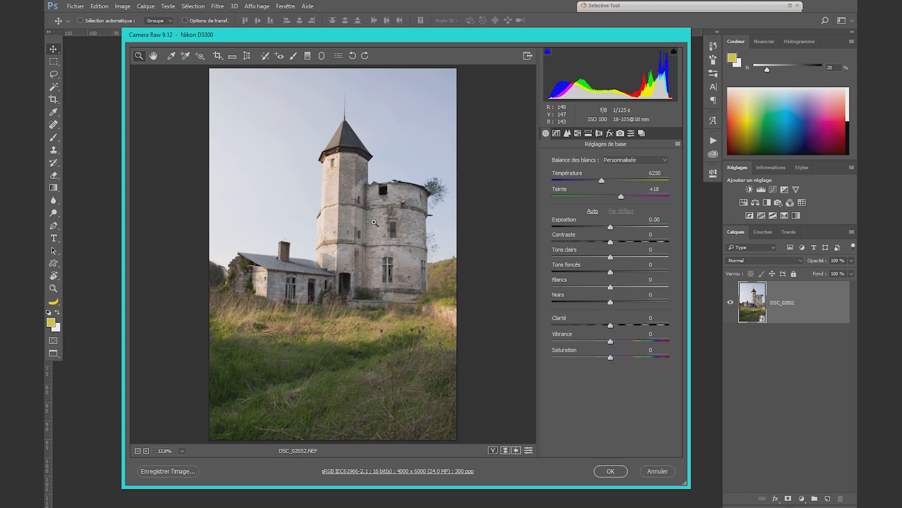
Set the photo's white balance by sampling the tall tower's stone and resampling on the round tower's facade.
left_click(171, 56)
left_click(337, 179)
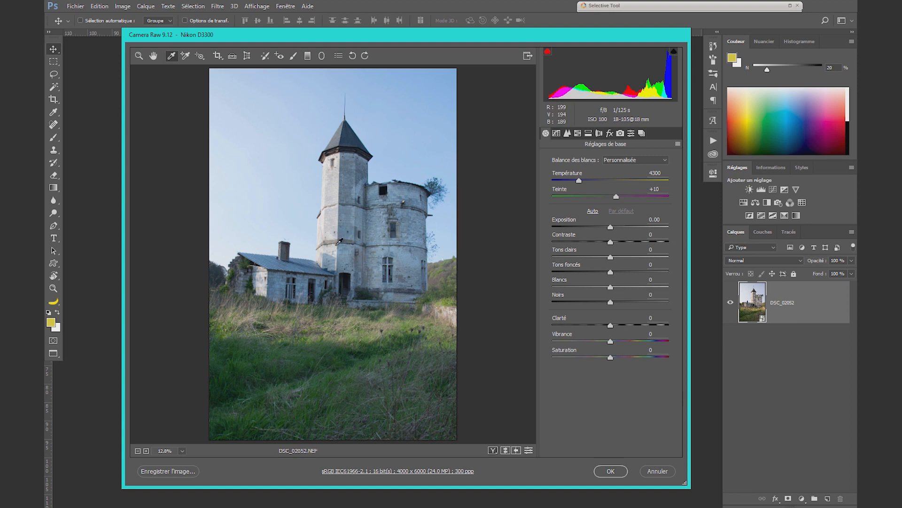
left_click(409, 228)
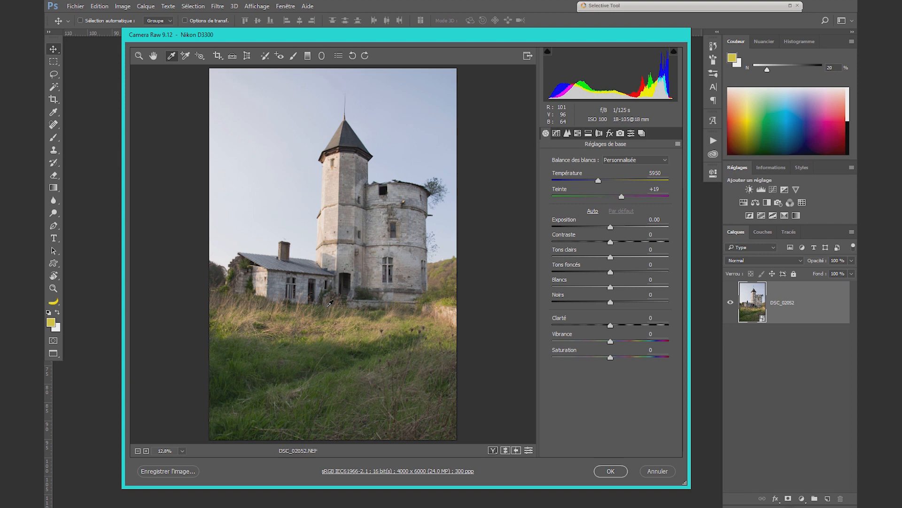
Set Exposition to +0.25 and Blancs to +12, and accept the raw adjustments.
left_click(654, 219)
type("0")
left_click(612, 288)
left_click_drag(612, 289, 618, 288)
left_click_drag(611, 227, 613, 228)
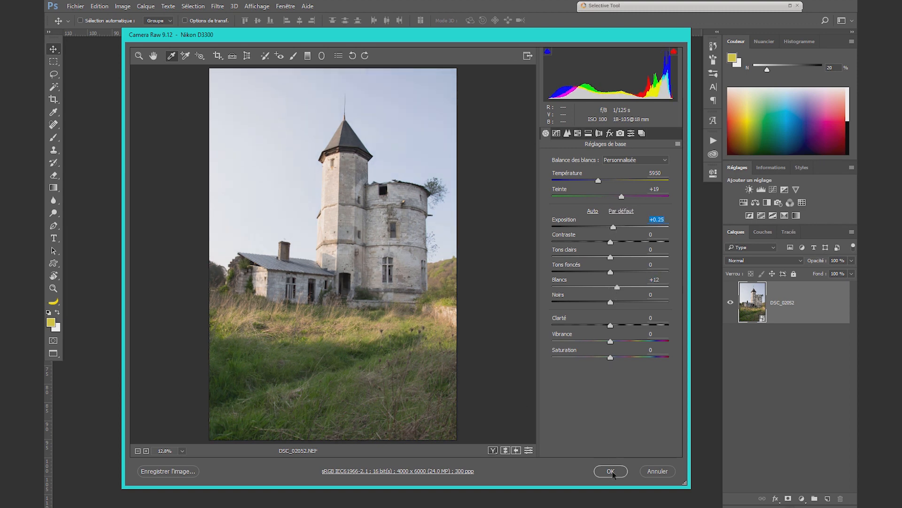
left_click(610, 470)
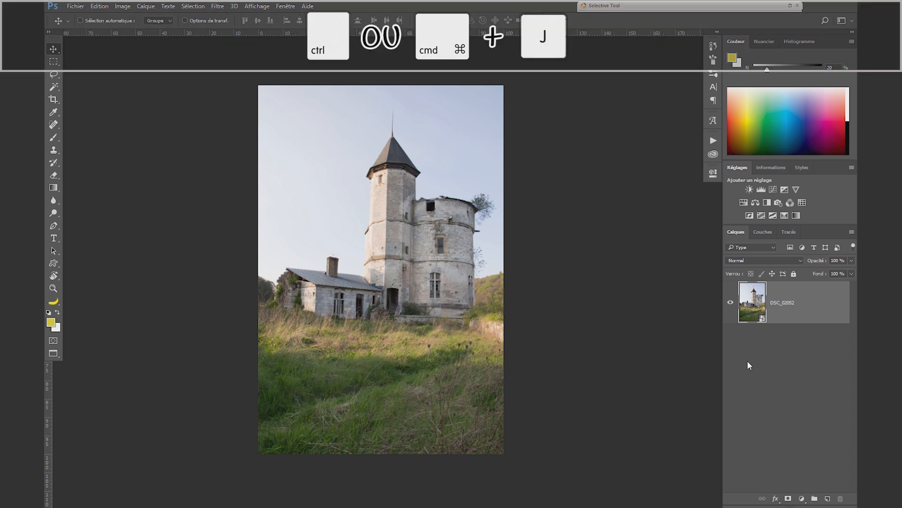
Duplicate the photo layer and widen the canvas on both sides with a content-aware crop.
key("ctrl+j")
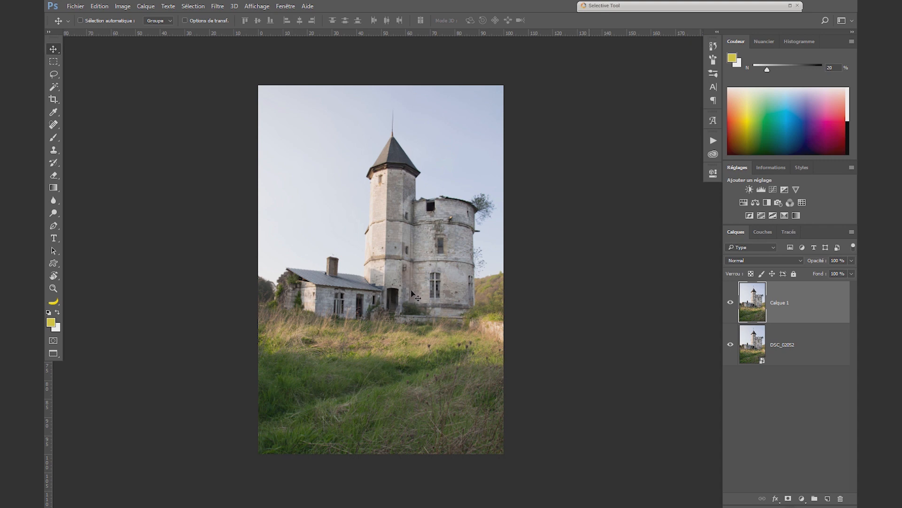
left_click(54, 100)
left_click_drag(504, 269, 517, 268)
left_click_drag(245, 269, 220, 269)
left_click_drag(520, 270, 530, 288)
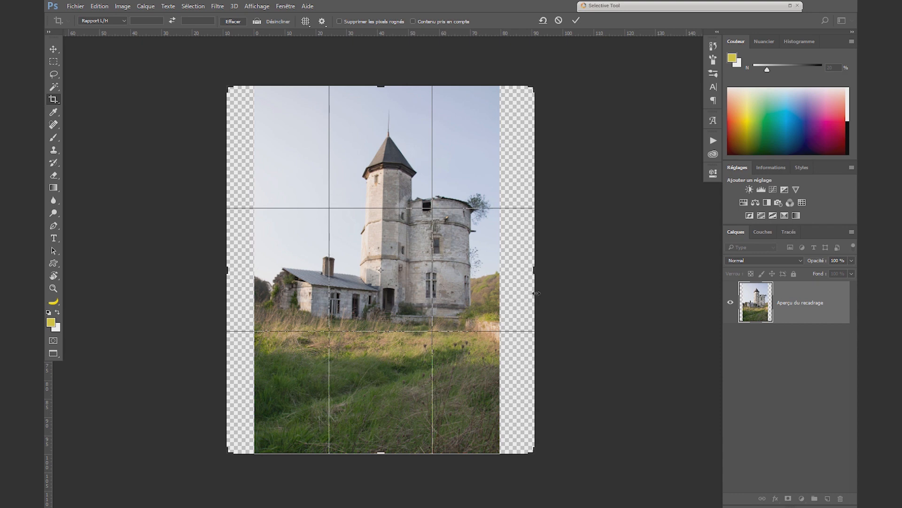
left_click(414, 21)
key("Return")
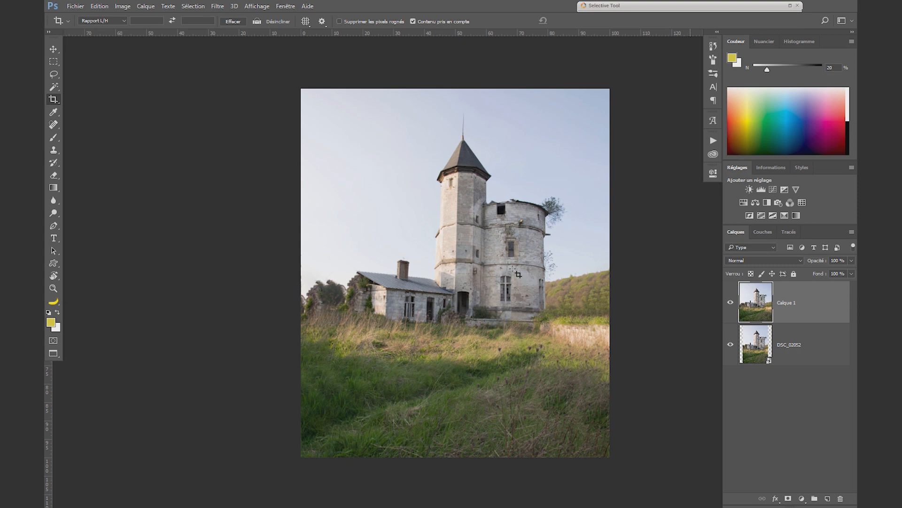
Open the duplicate layer in DxO ViewPoint 3, fit the perspective rectangle to the tall tower's front face and preview the correction.
left_click(218, 6)
mouse_move(218, 209)
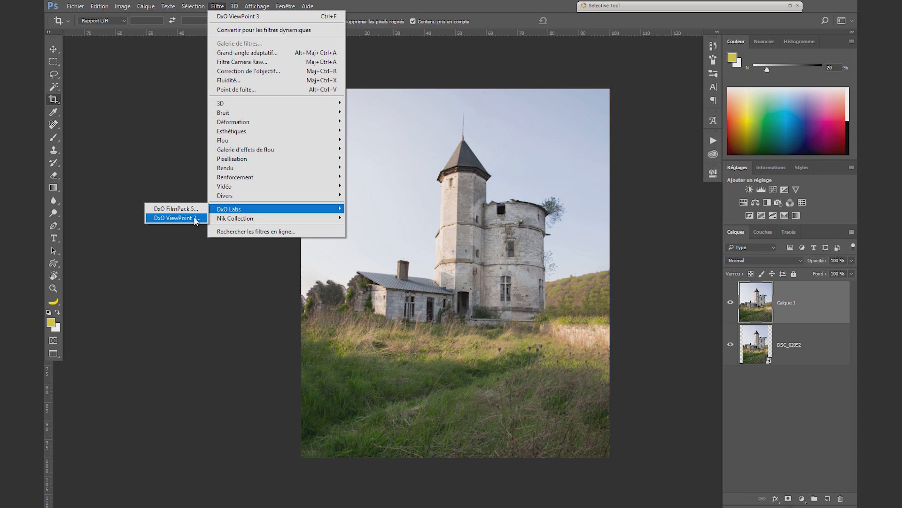
left_click(196, 219)
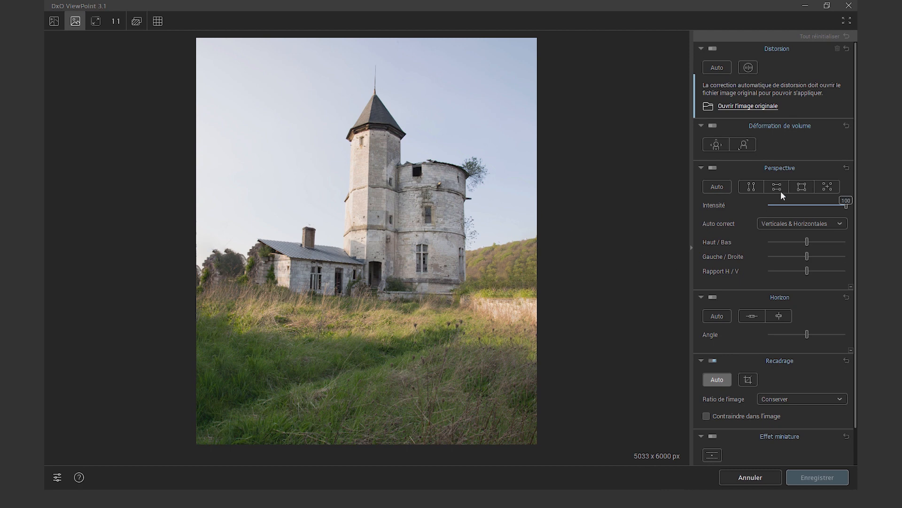
left_click(802, 185)
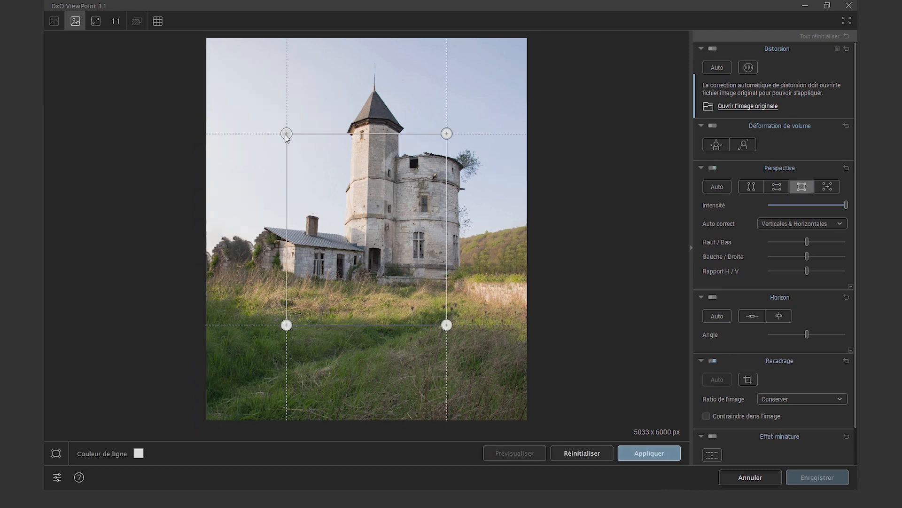
left_click_drag(285, 131, 369, 124)
left_click_drag(447, 133, 385, 125)
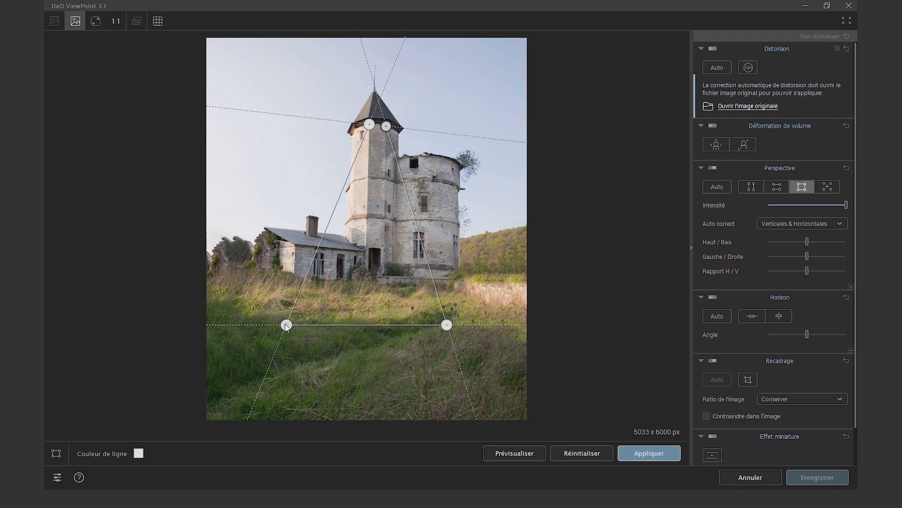
left_click_drag(286, 324, 367, 216)
left_click_drag(447, 325, 384, 218)
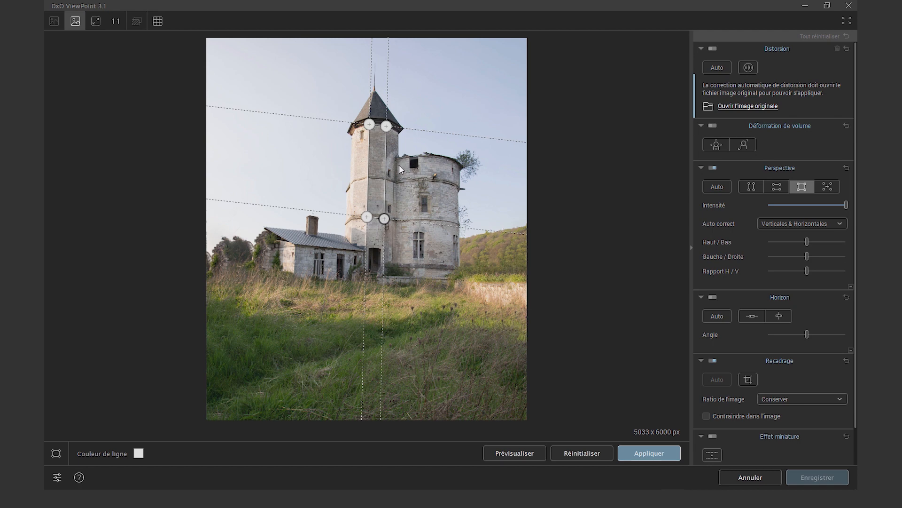
left_click_drag(386, 126, 385, 124)
left_click_drag(384, 218, 384, 218)
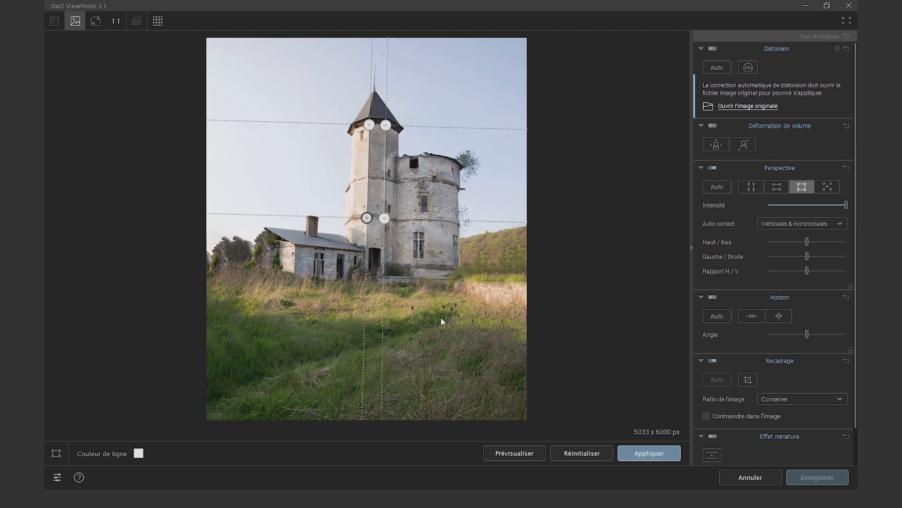
left_click(521, 452)
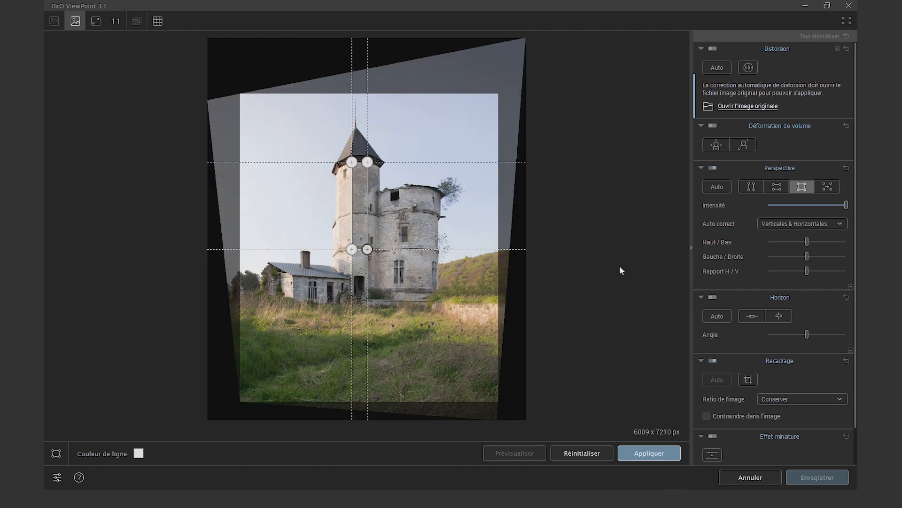
Crop the corrected image with the free ratio (Libre) to about 4560 x 4569 px around the buildings and apply it.
left_click(784, 399)
left_click(780, 281)
left_click(748, 380)
left_click_drag(369, 94, 370, 85)
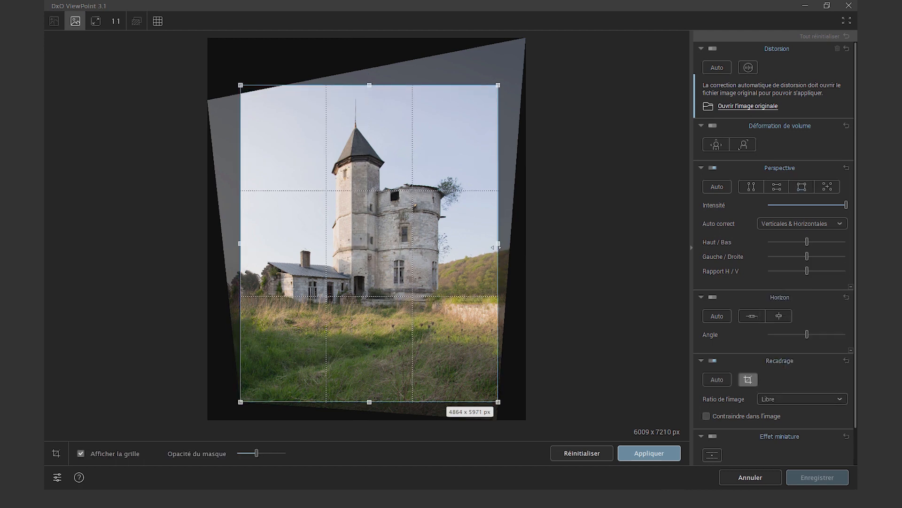
left_click_drag(500, 248, 485, 246)
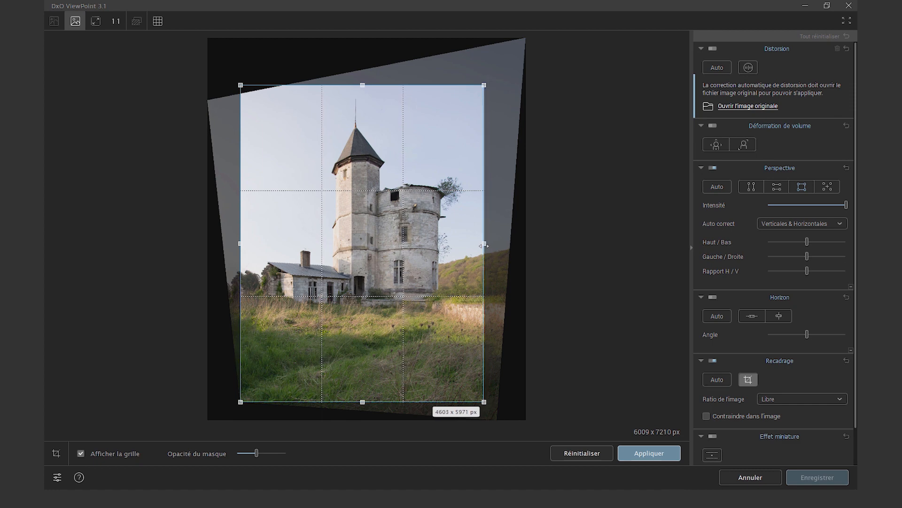
left_click_drag(361, 399, 376, 326)
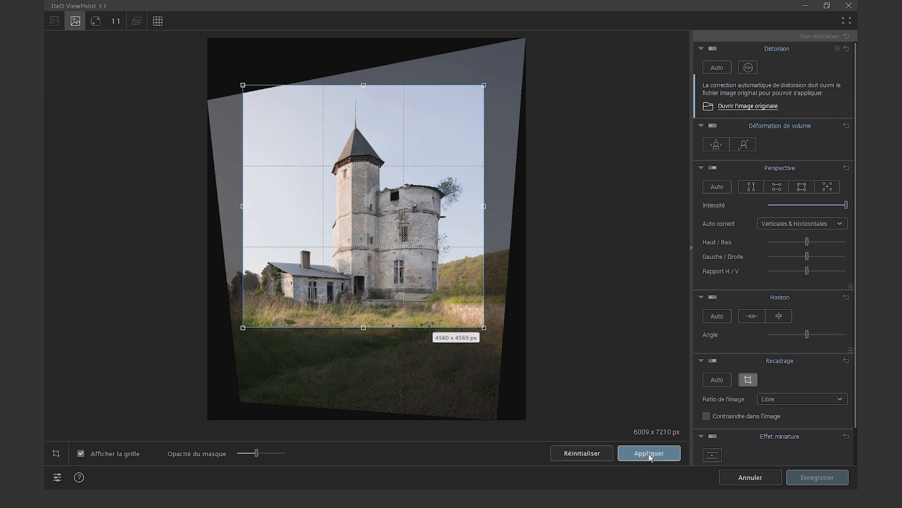
left_click(649, 453)
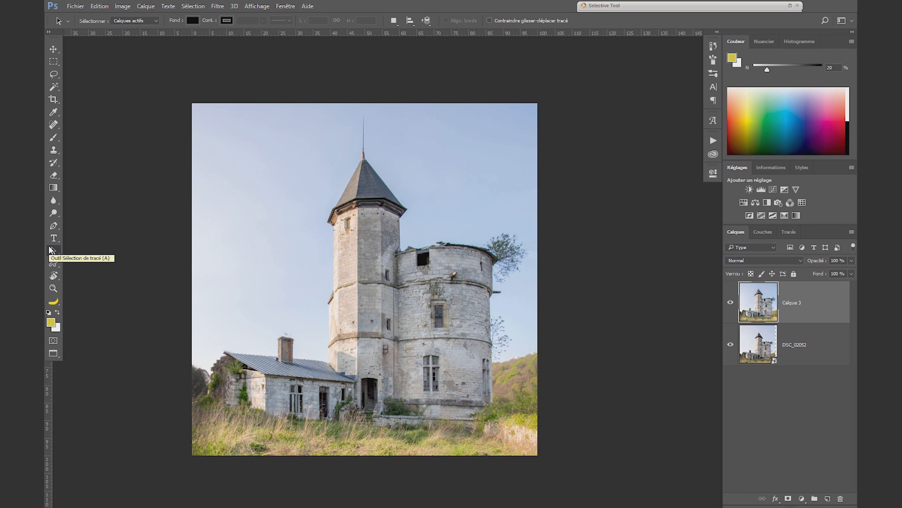
Duplicate the Bleu channel of the corrected image.
left_click(53, 250)
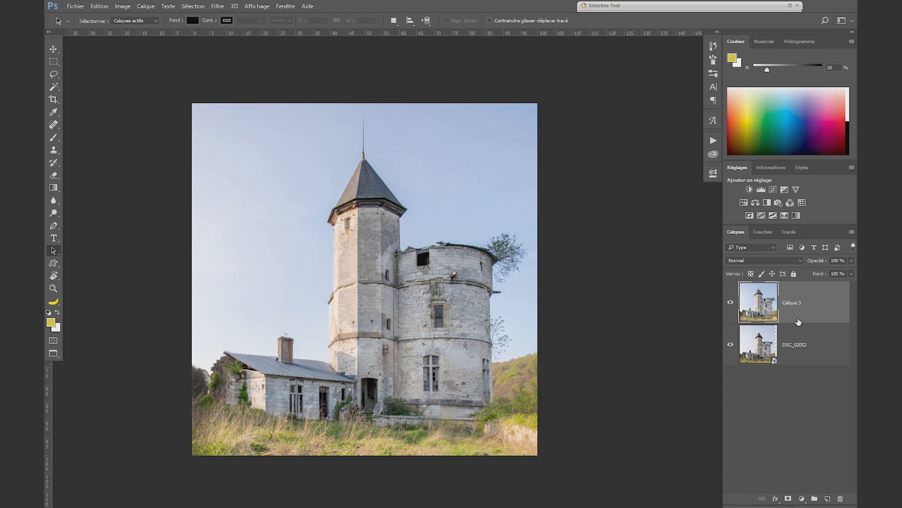
left_click(771, 233)
left_click(771, 306)
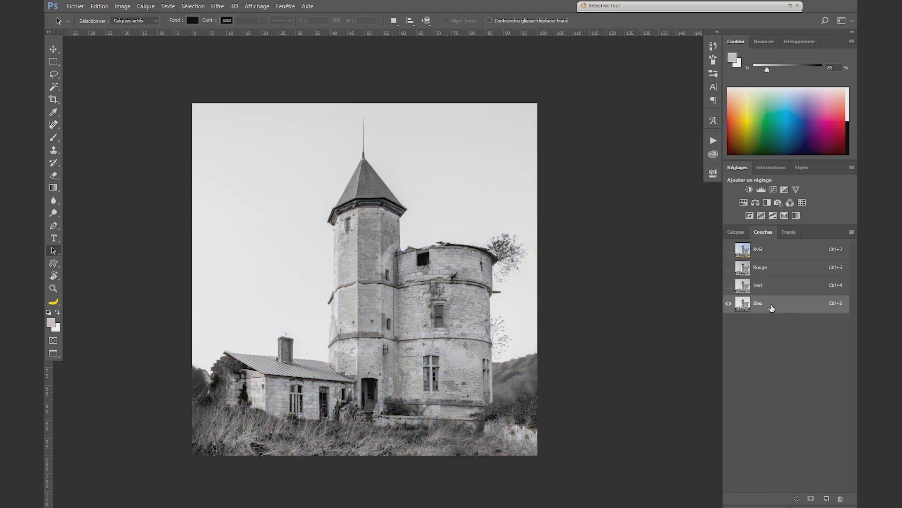
left_click_drag(771, 308, 827, 498)
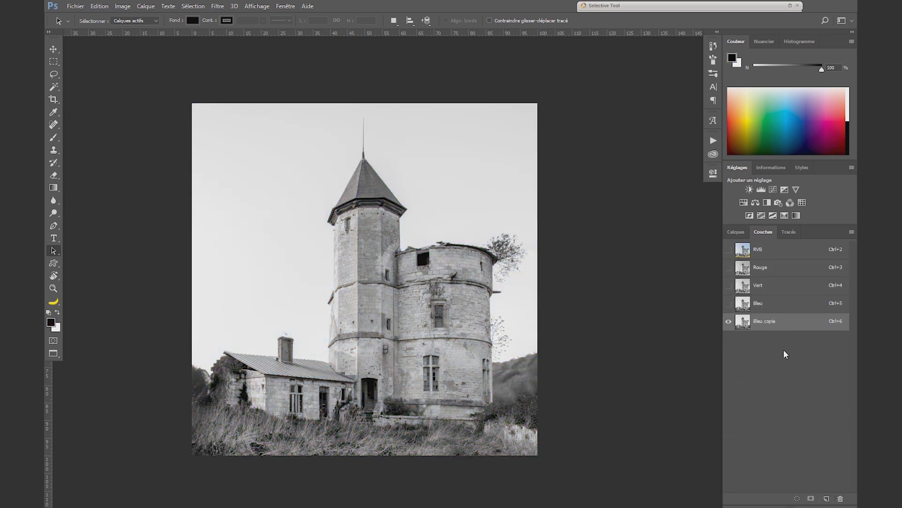
Turn the Bleu copie channel nearly pure black and white with Levels, using input values 213, 0.15 and 215.
left_click(122, 6)
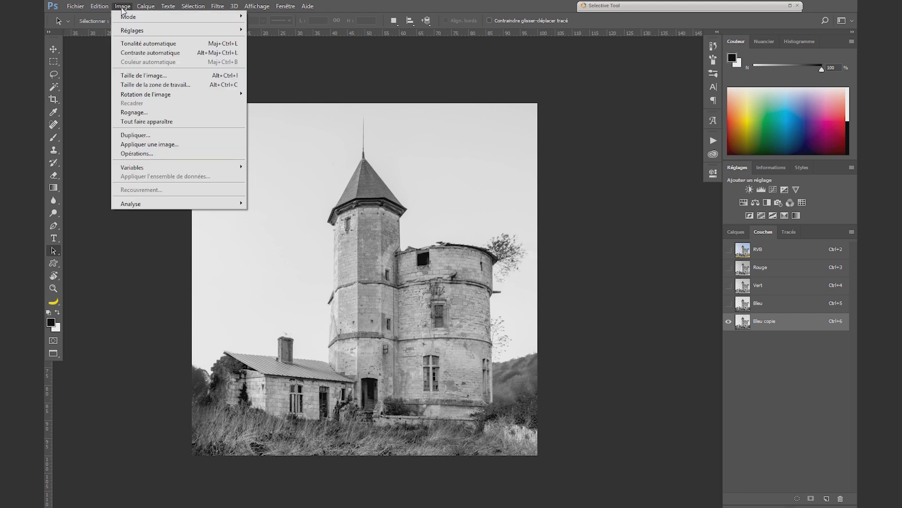
mouse_move(224, 31)
left_click(266, 39)
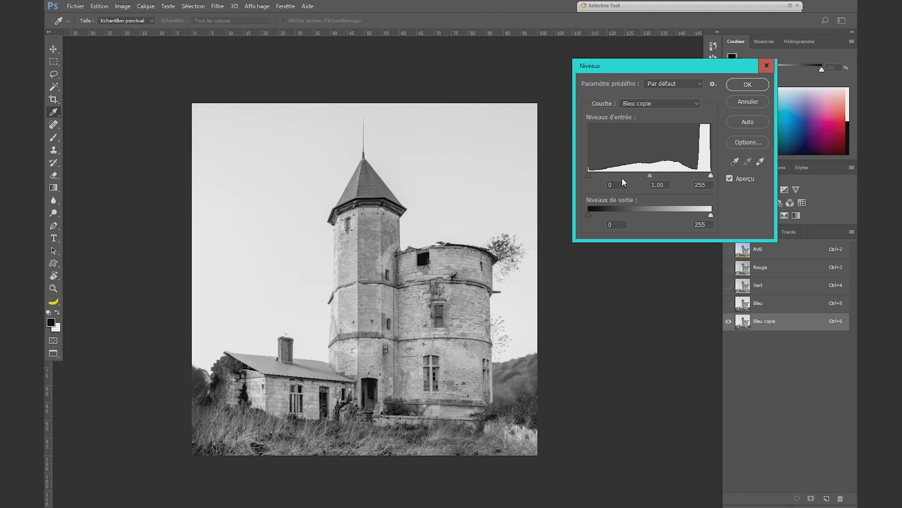
left_click(700, 184)
type("215")
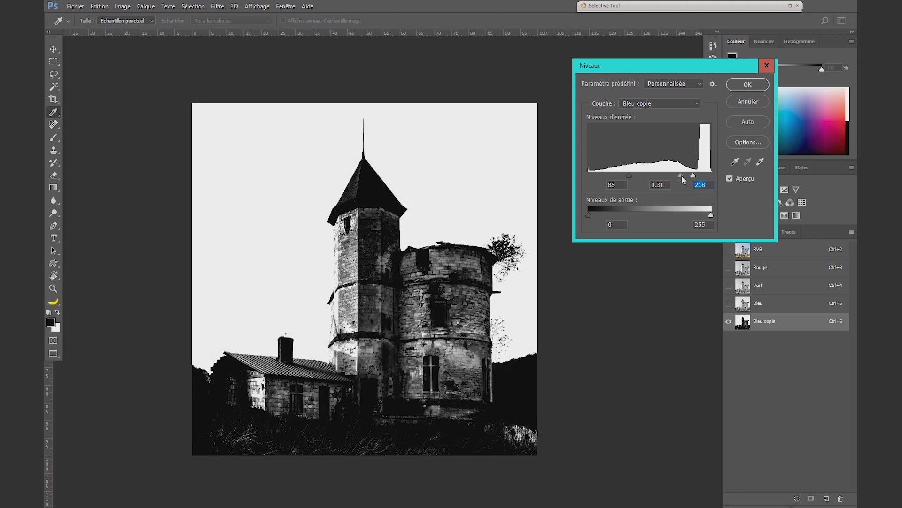
key("shift+Tab")
type("0.15")
key("shift+Tab")
type("213")
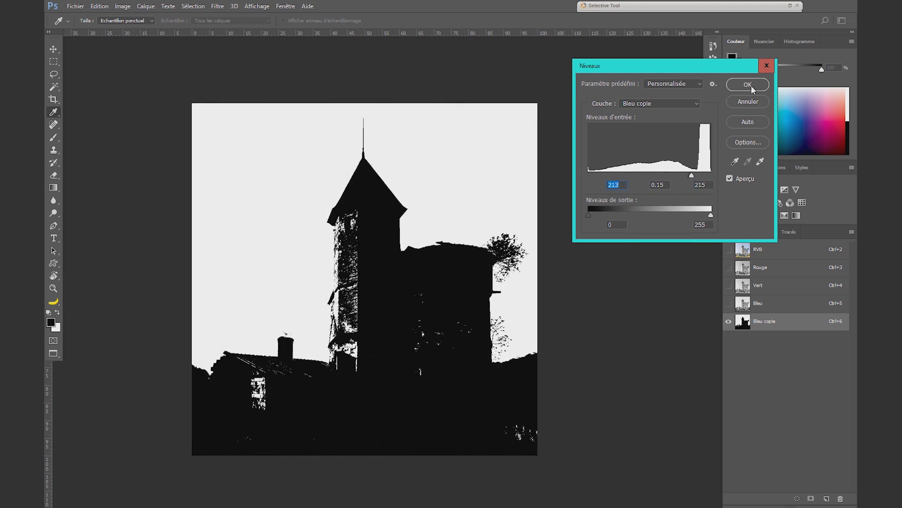
left_click(748, 84)
key("a")
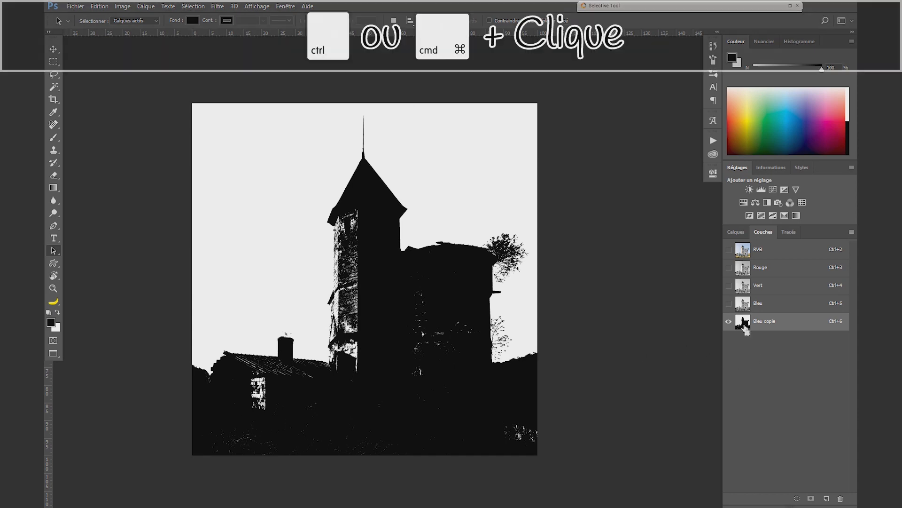
Load the Bleu copie channel as a selection and delete that channel.
left_click(744, 323, "ctrl")
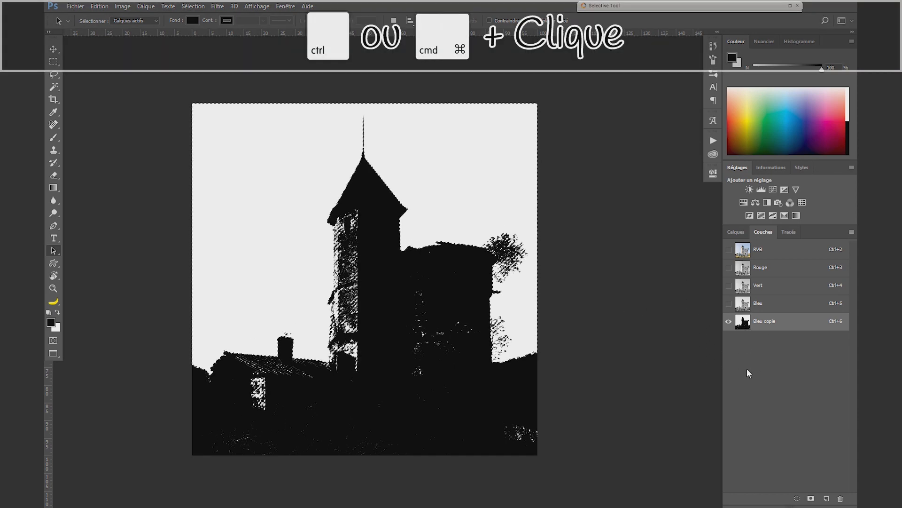
left_click_drag(819, 322, 845, 497)
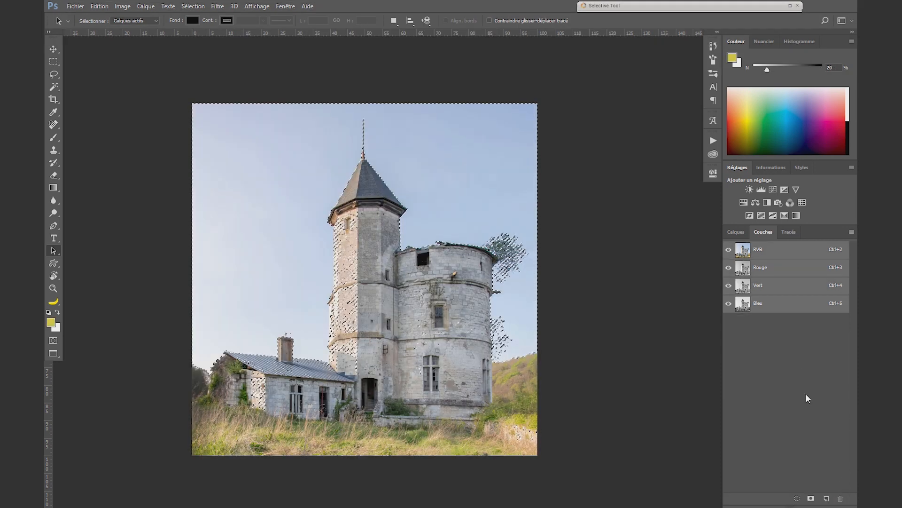
Duplicate the Calque 3 layer and add a layer mask to the copy from the active sky selection.
left_click(736, 232)
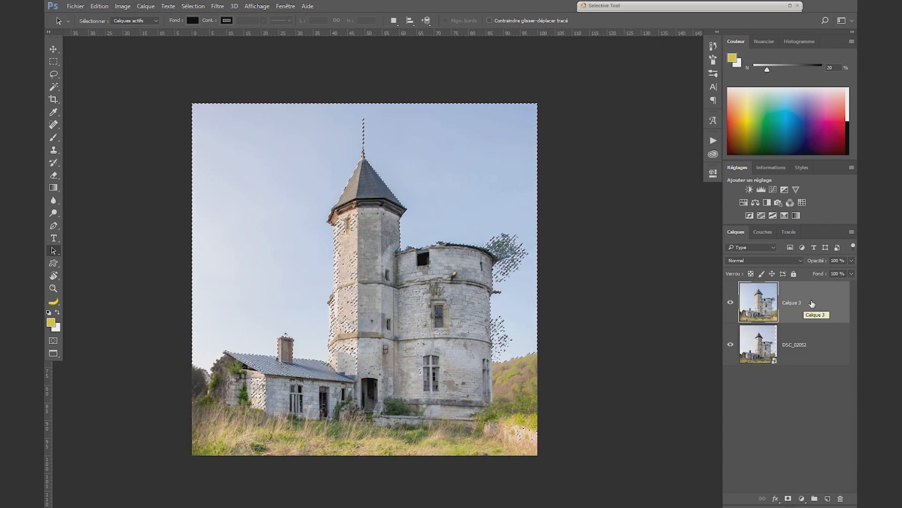
left_click_drag(777, 301, 828, 501)
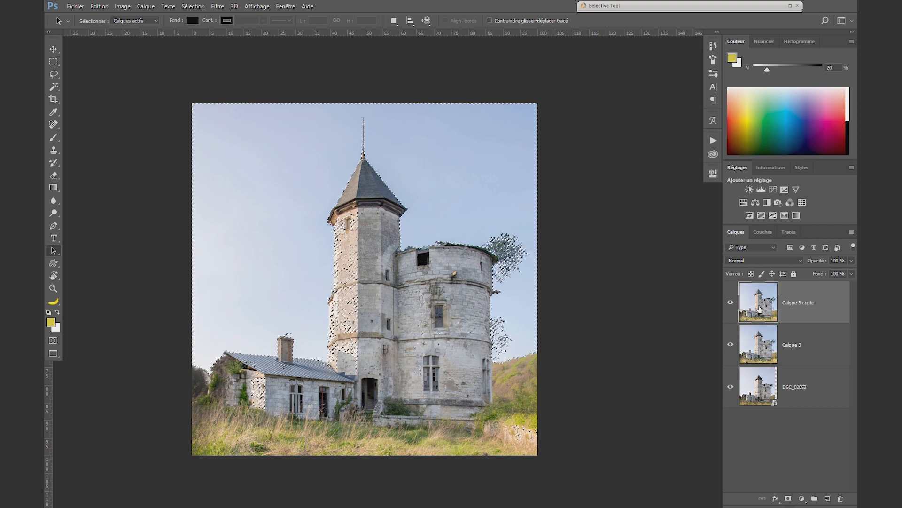
left_click(789, 499)
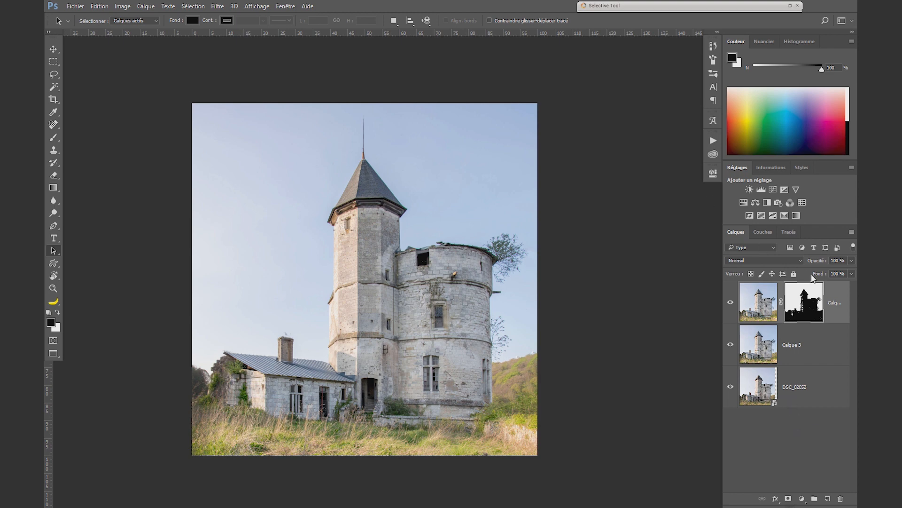
Inspect the copy's layer mask on its own and as a red overlay, returning to the normal image view.
left_click(808, 299, "alt")
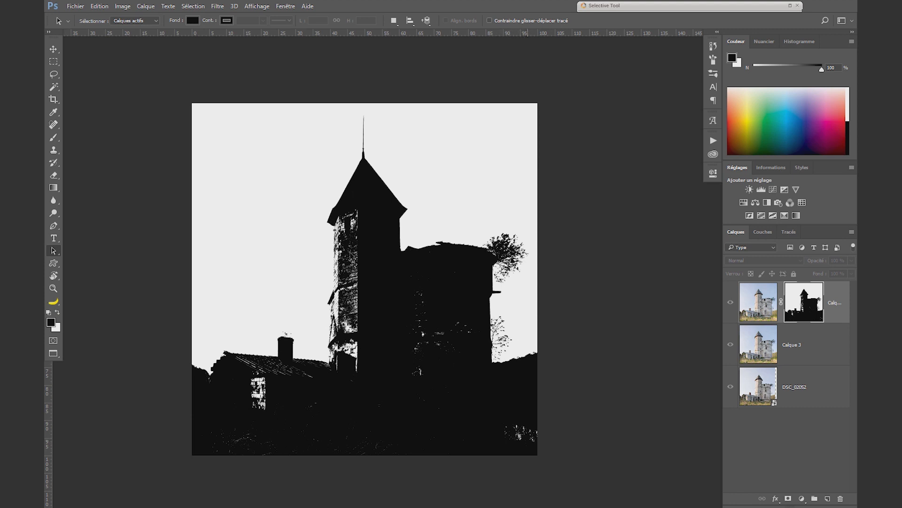
left_click(766, 307)
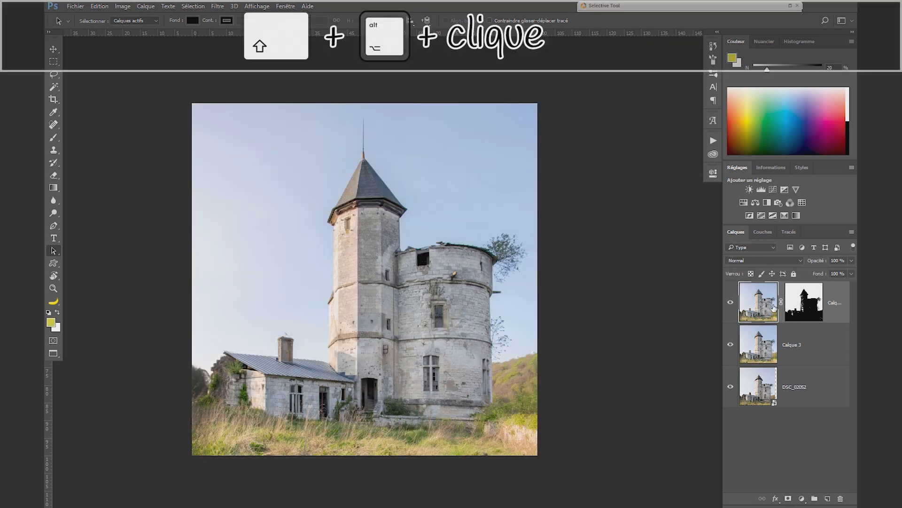
left_click(795, 305, "alt+shift")
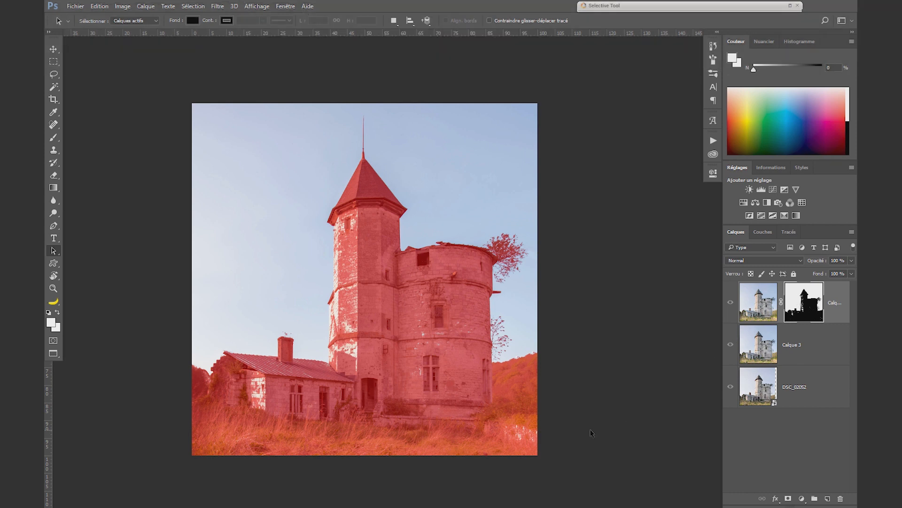
left_click(767, 312)
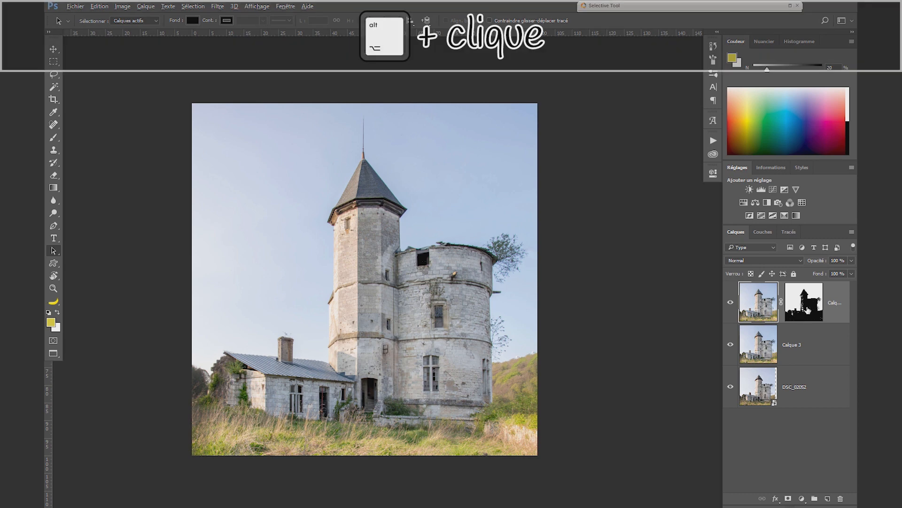
Paint the masked copy's layer mask solid black over the buildings and ground with a brush at 100% flow, viewing the mask alone.
left_click(805, 318, "alt")
key("b")
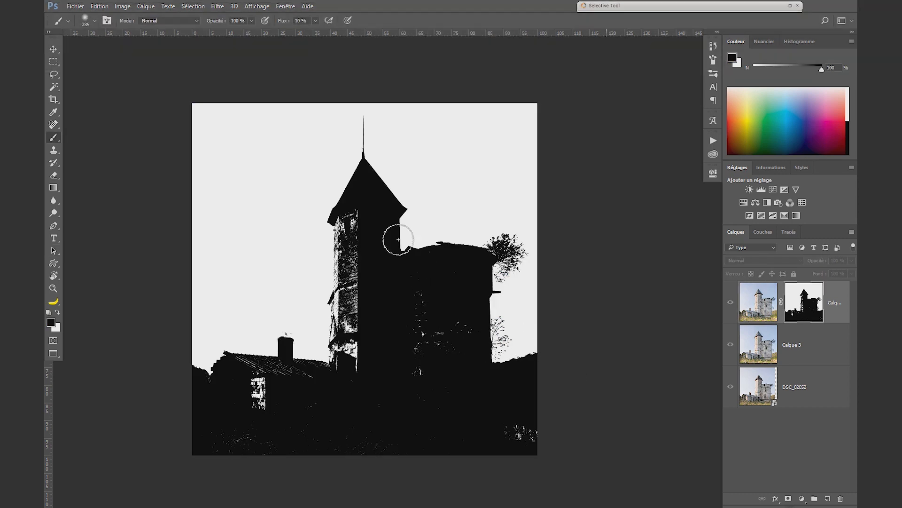
left_click_drag(285, 21, 441, 5)
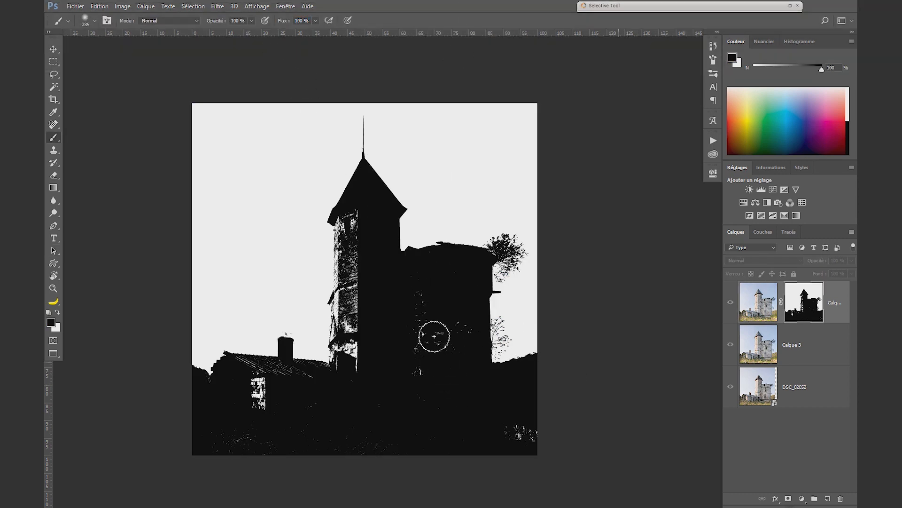
mouse_move(419, 299)
left_mouse_down()
mouse_move(427, 385)
mouse_move(438, 395)
mouse_move(471, 351)
mouse_move(443, 403)
left_mouse_up()
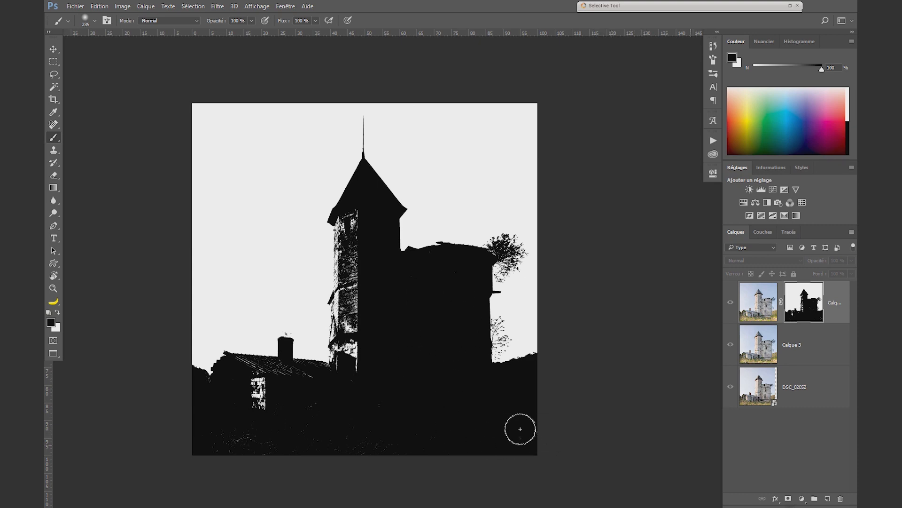
scroll(275, 470, "up", 3)
right_click(290, 395)
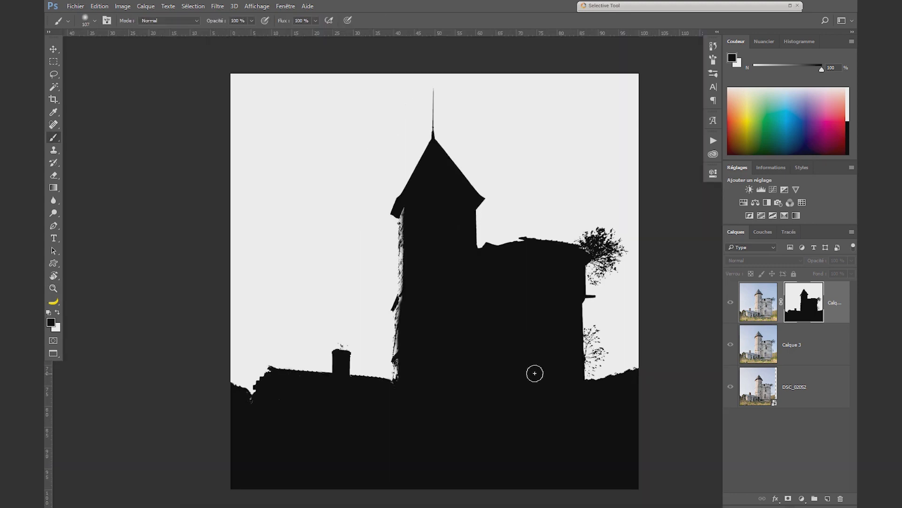
left_click(750, 316)
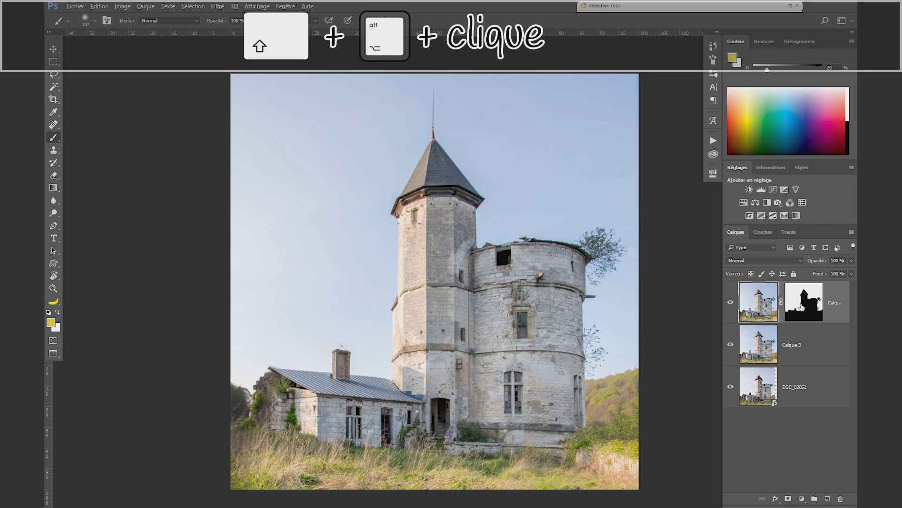
Show the mask as a red overlay and paint black along the tall tower's left wall up to its edge.
left_click(803, 308, "alt+shift")
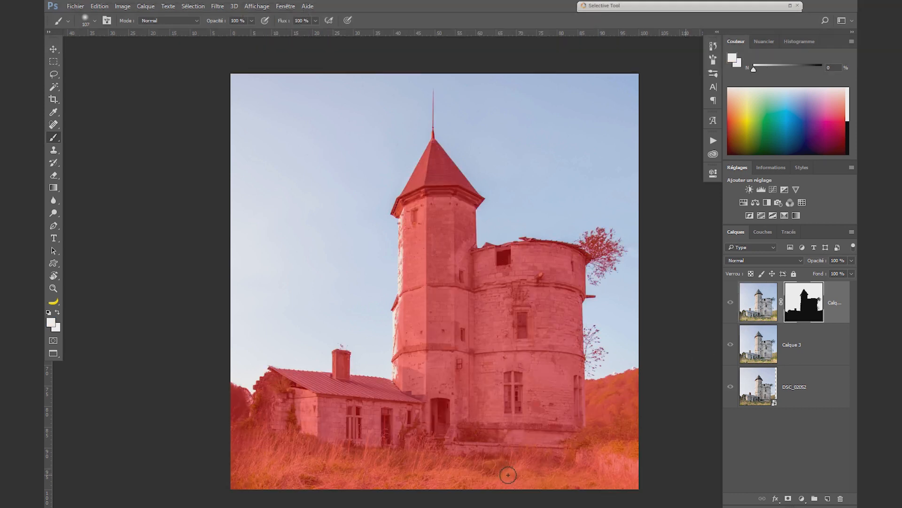
key("z")
mouse_move(414, 215)
left_mouse_down()
mouse_move(474, 191)
mouse_move(530, 218)
left_mouse_up()
key("b")
key("d")
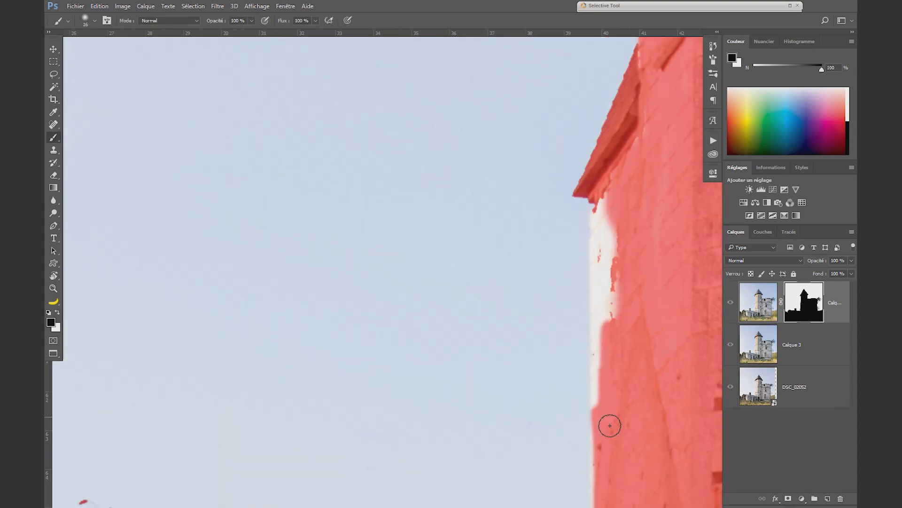
key("ctrl+0")
key("x")
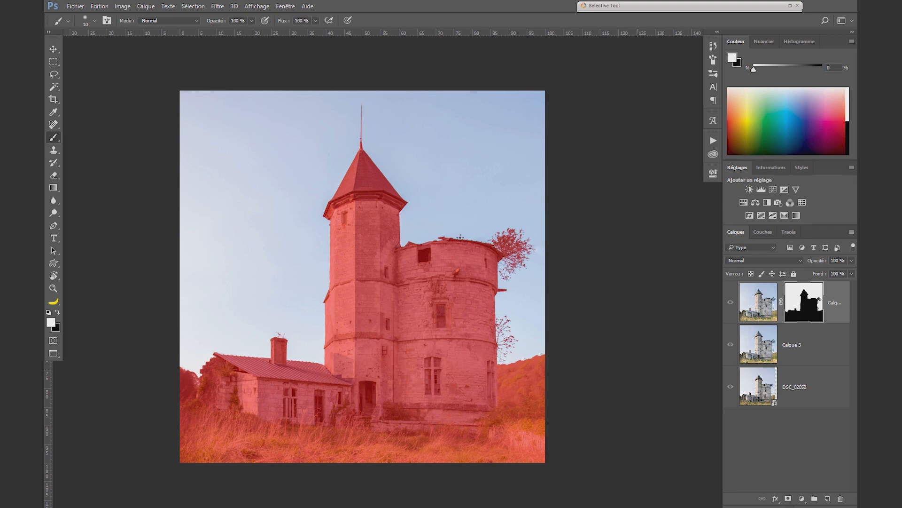
Hide the Calque 3 and DSC_02052 layers and invert the masked copy's layer mask.
key("q")
left_click(799, 344)
left_click(730, 344)
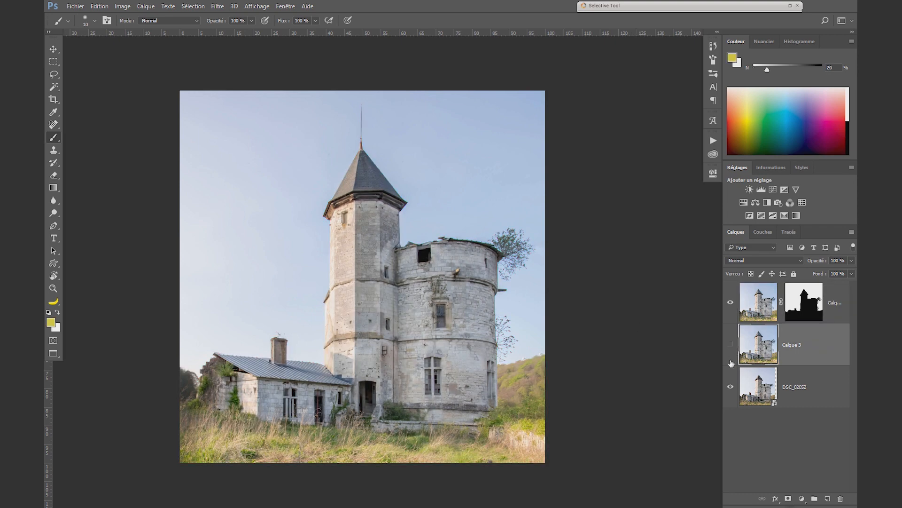
left_click(730, 386)
left_click(766, 309)
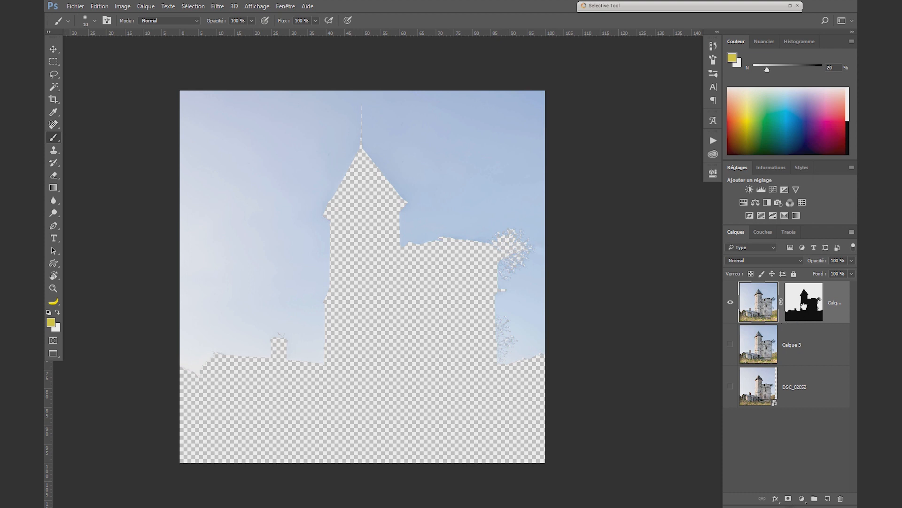
key("d")
key("ctrl+i")
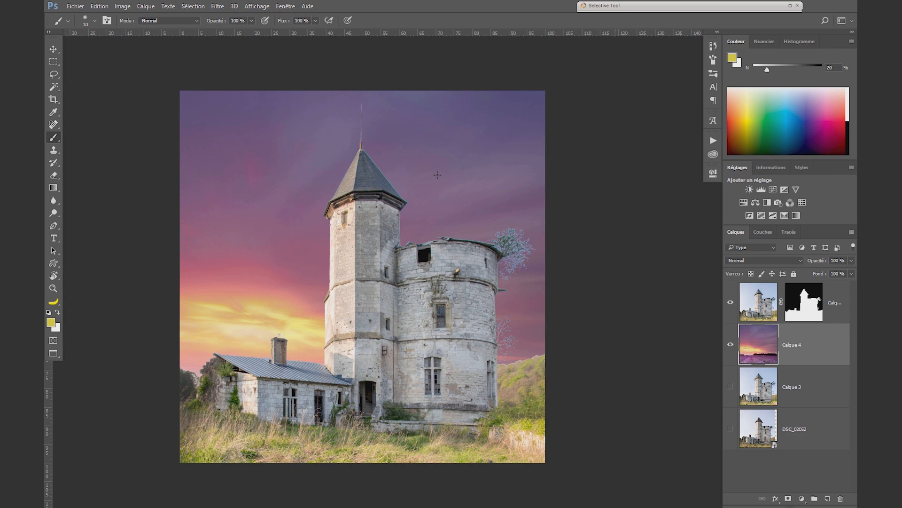
Group the Calque 3 and DSC_02052 layers.
left_click(799, 385)
left_click(813, 438, "shift")
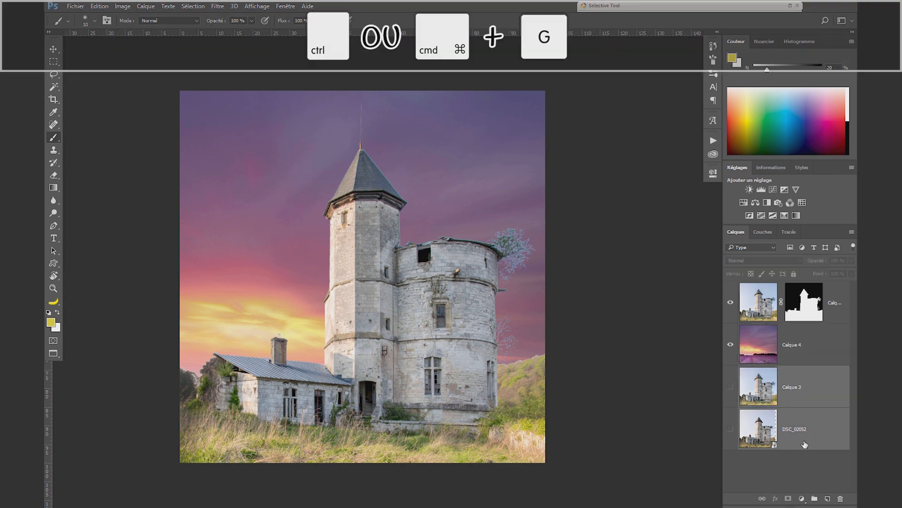
key("ctrl+g")
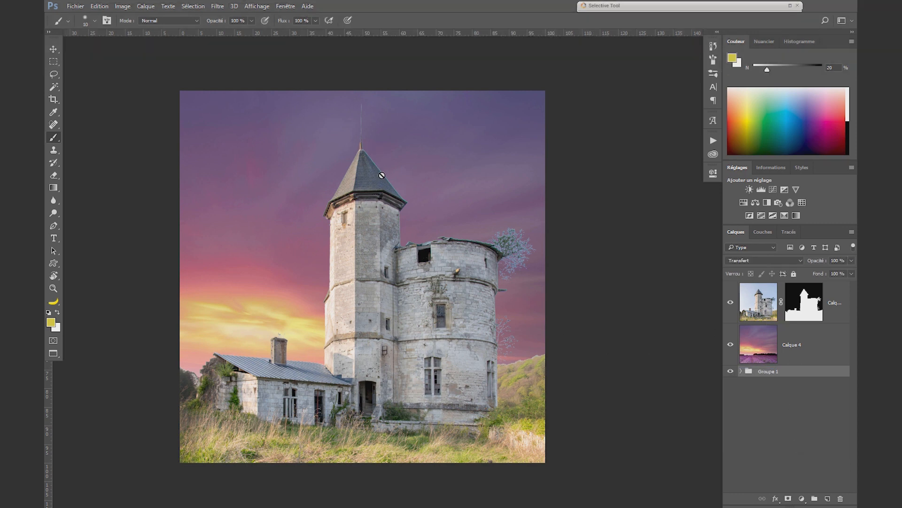
Examine the cutout edges against the sunset sky along the tower roof, round tower and tree branches.
key("z")
left_click_drag(382, 168, 525, 160)
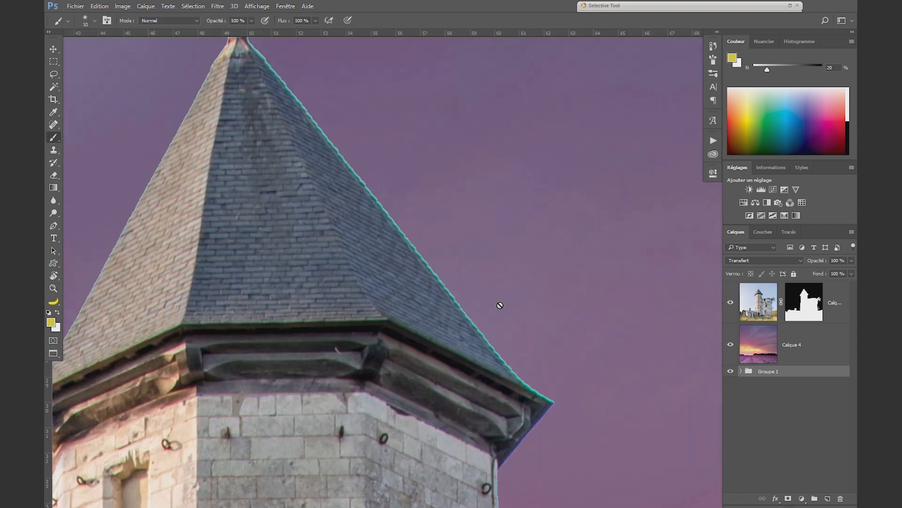
key("space")
left_click_drag(446, 400, 159, 230)
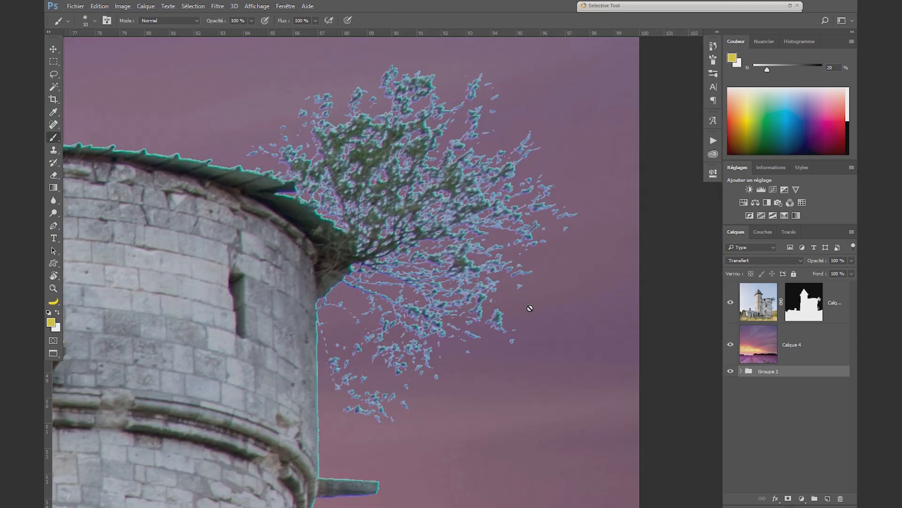
key("z")
mouse_move(357, 288)
left_mouse_down()
mouse_move(283, 301)
mouse_move(269, 291)
mouse_move(461, 284)
mouse_move(513, 269)
left_mouse_up()
key("space")
key("z")
key("b")
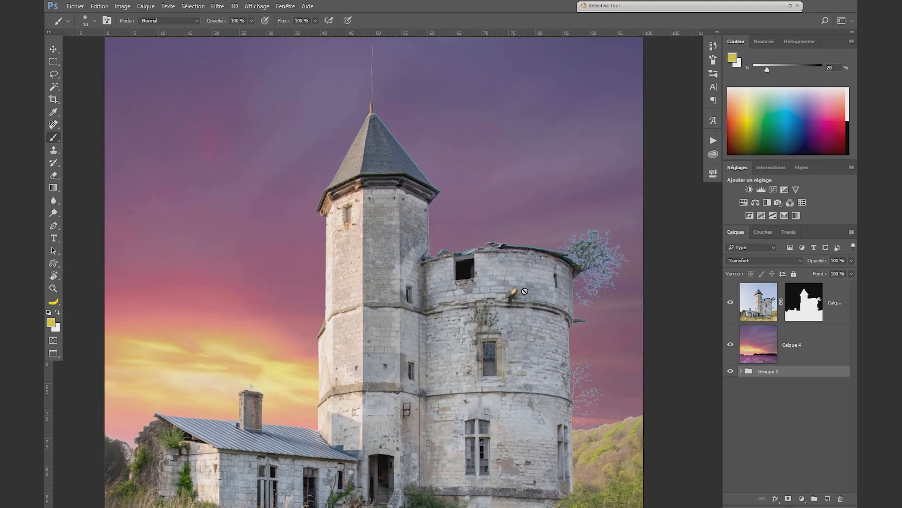
Hide Calque 4, copy the castle to a new layer from its mask selection, and move the masked layer into Groupe 1.
left_click(731, 345)
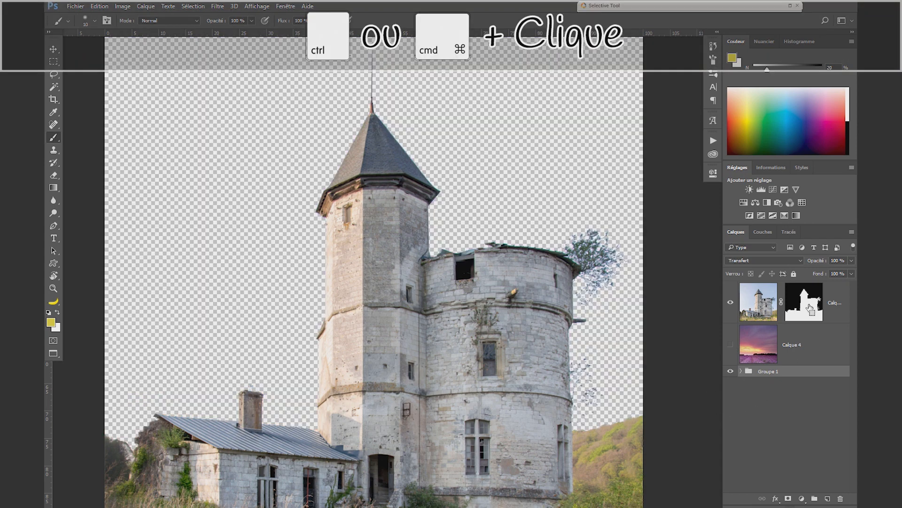
left_click(809, 306, "ctrl")
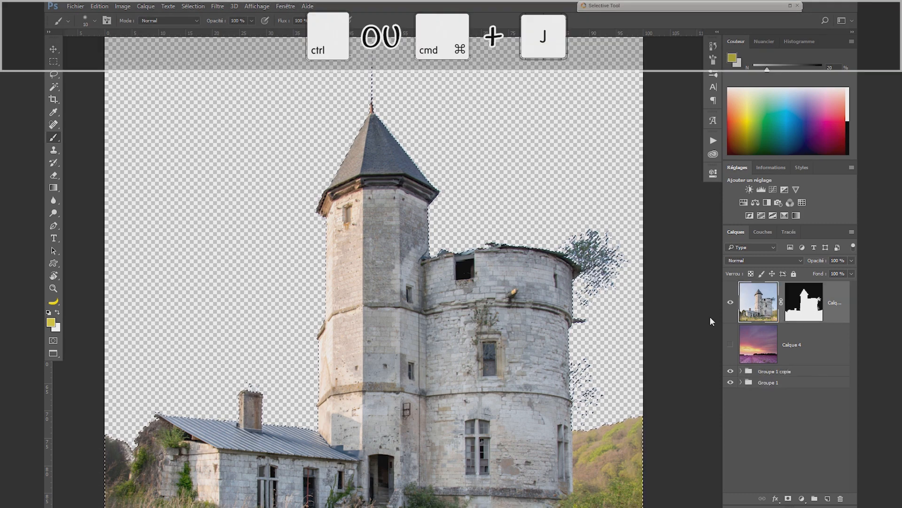
key("ctrl+j")
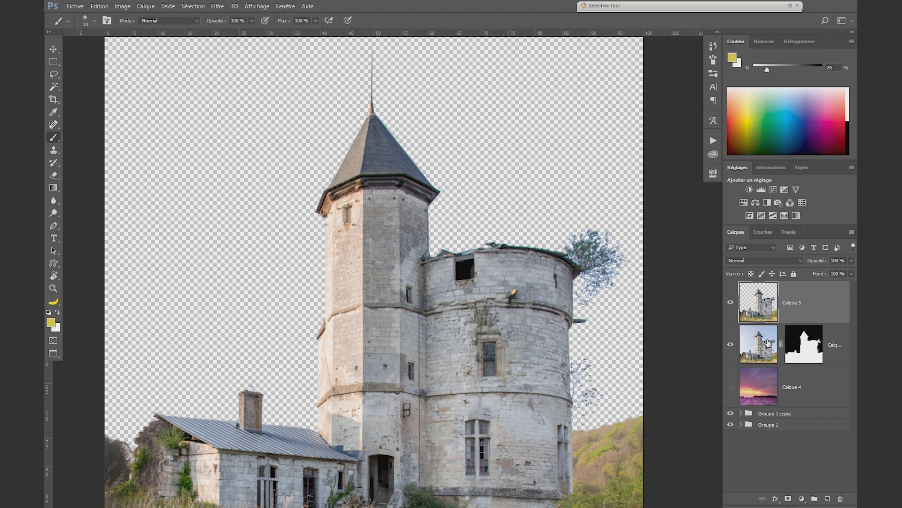
left_click(764, 345)
left_click_drag(763, 345, 771, 414)
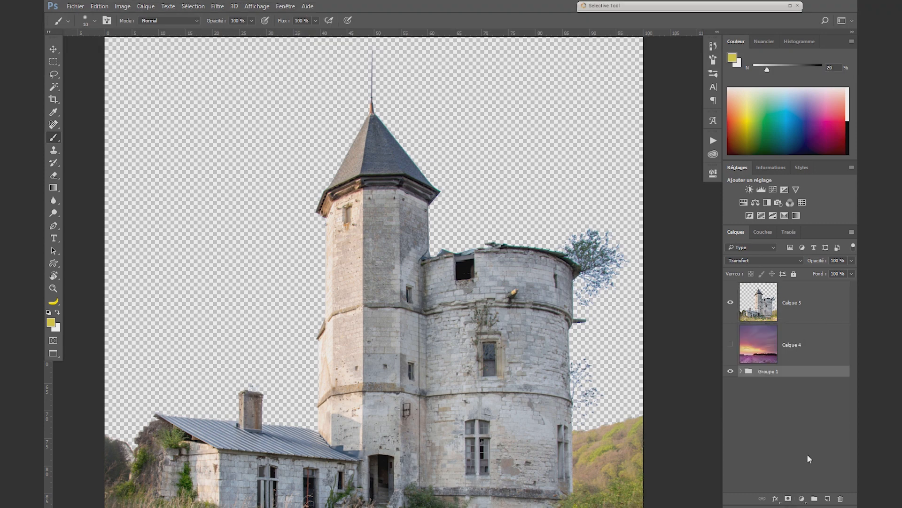
Add a Hue/Saturation adjustment layer at the top of the stack and clip it to Calque 5.
left_click(744, 203)
key("ctrl+shift+bracketright")
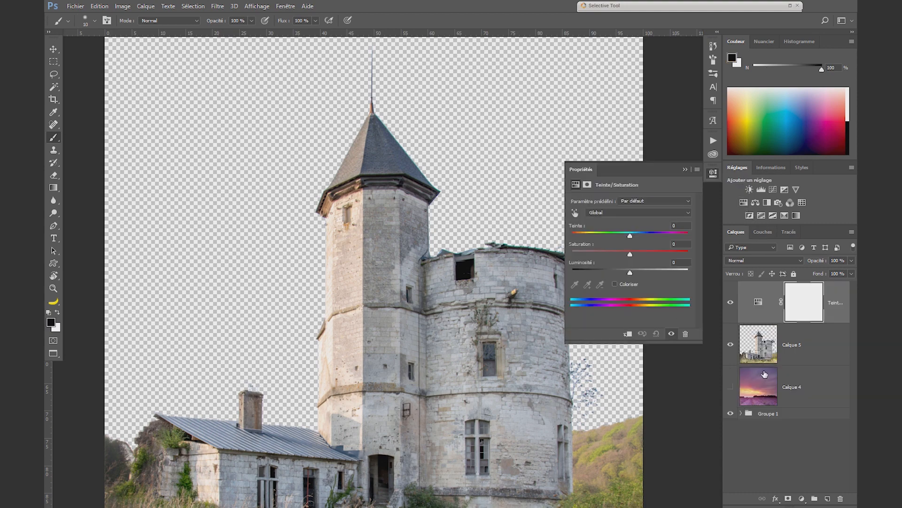
key("alt")
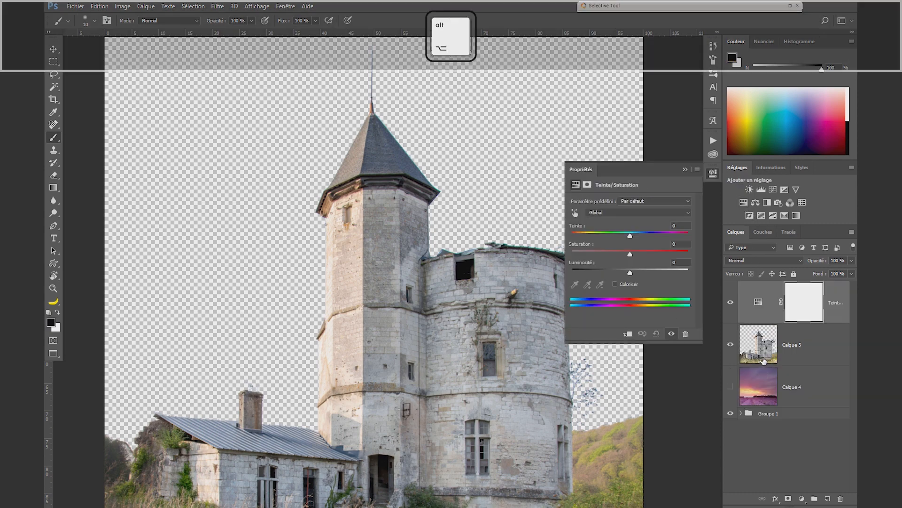
left_click(755, 322, "alt")
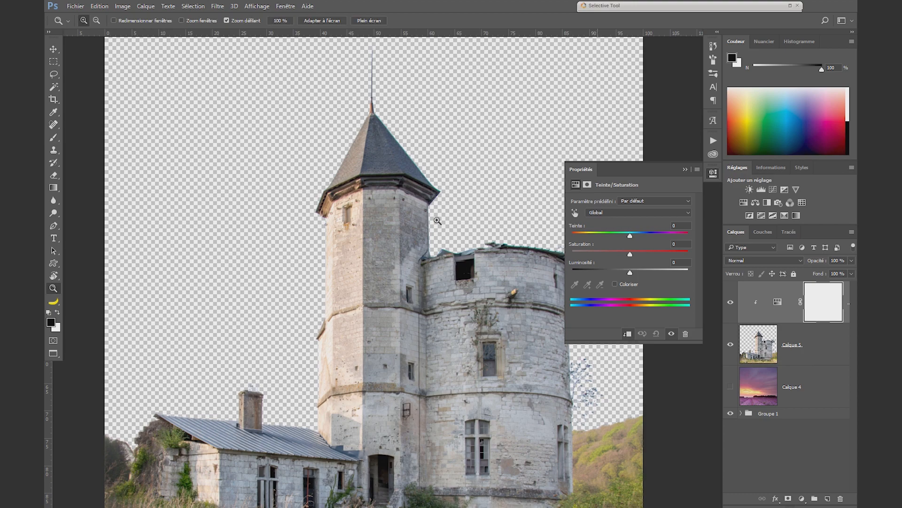
Lower the saturation of the Bleus range to -100 by sampling the blue fringe on the tree leaves.
scroll(326, 345, "up", 6)
key("z")
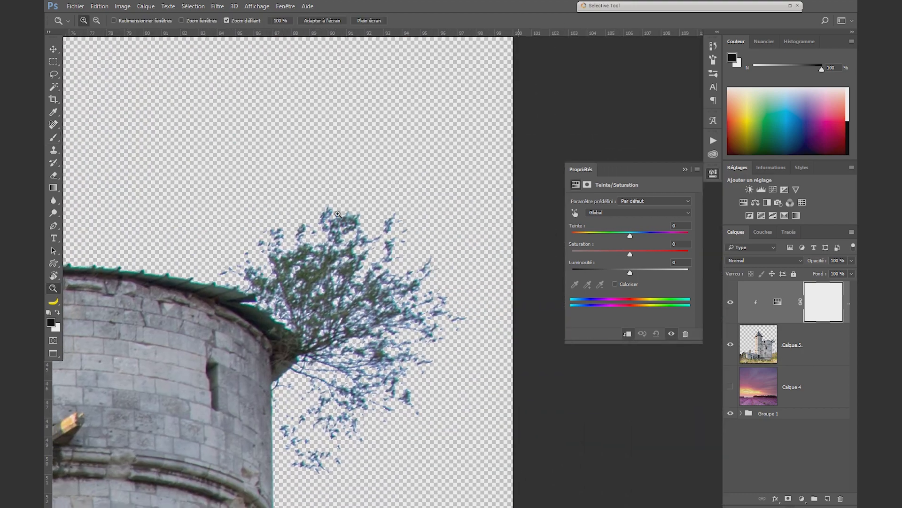
left_click(406, 202)
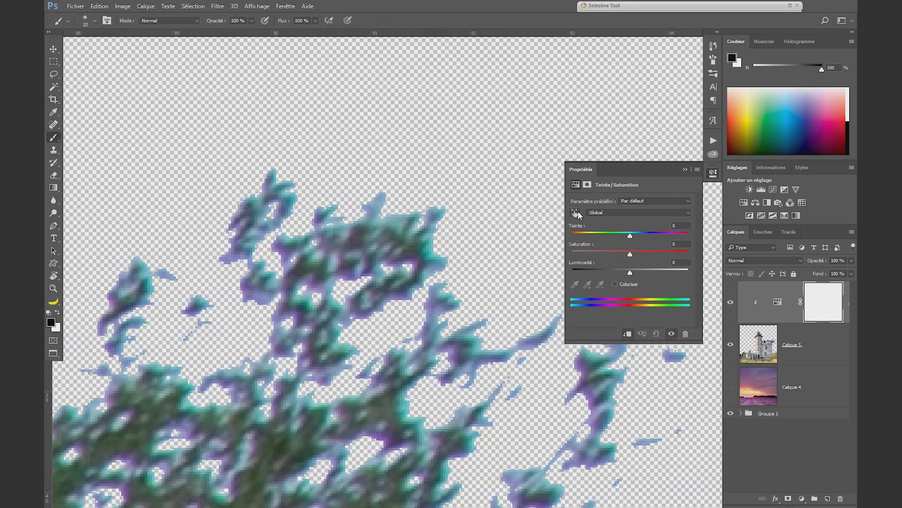
left_click(575, 213)
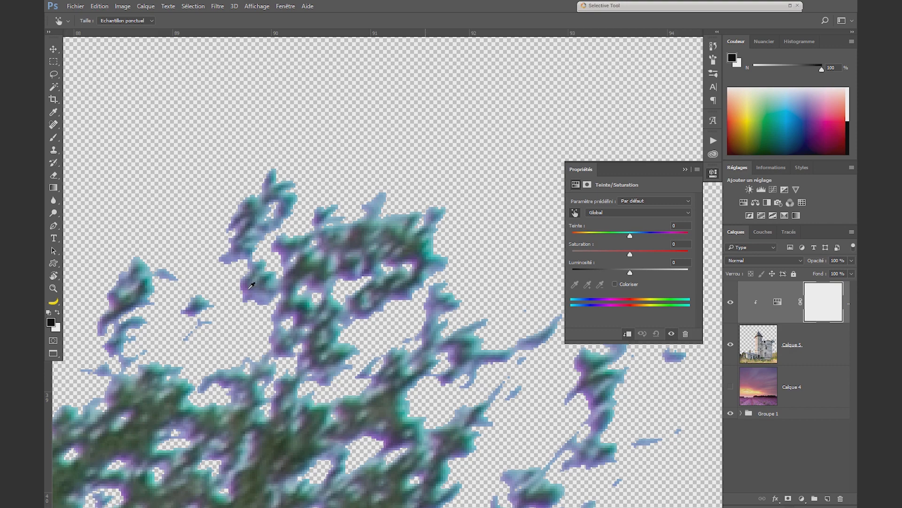
left_click_drag(251, 285, 66, 318)
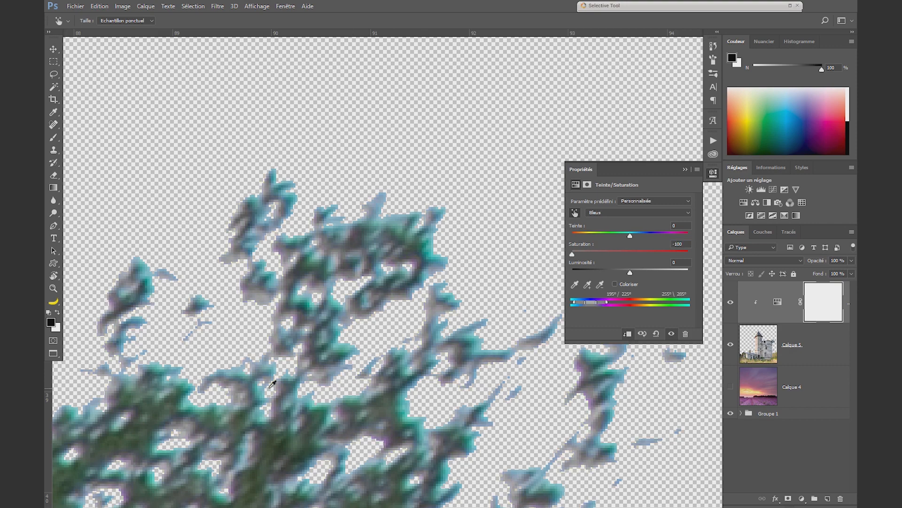
Extend the desaturated Bleus range with a sample of the turquoise fringe on the tower roof's edge.
left_click_drag(298, 428, 519, 342)
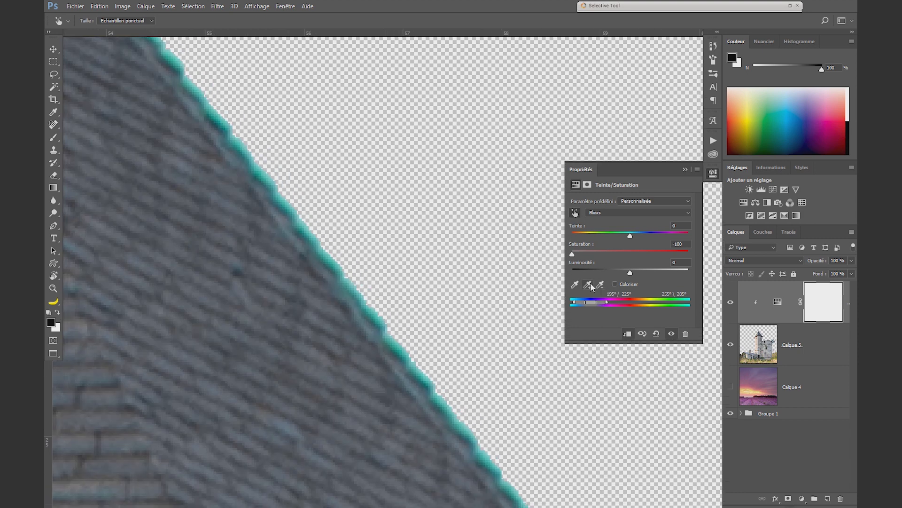
left_click(588, 284)
left_click(349, 286)
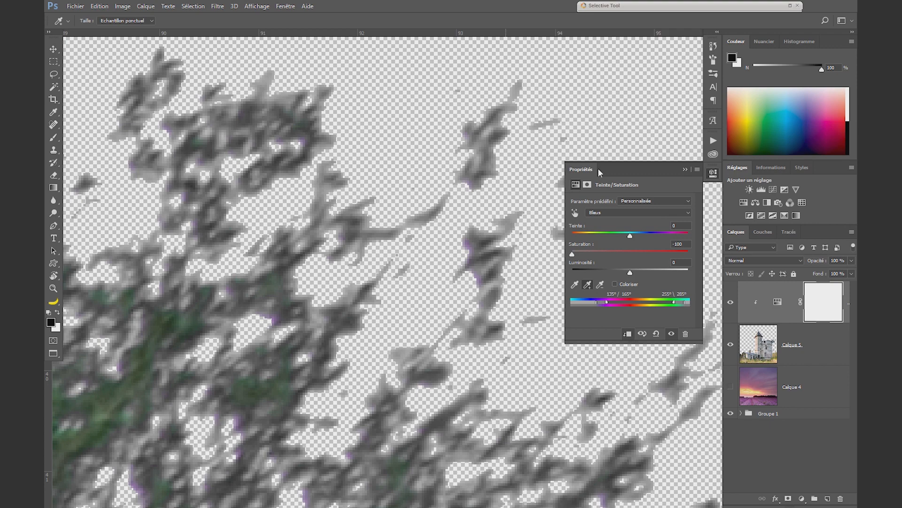
left_click(713, 173)
Show Calque 4 again and compare the whole image with and without the Hue/Saturation adjustment.
key("z")
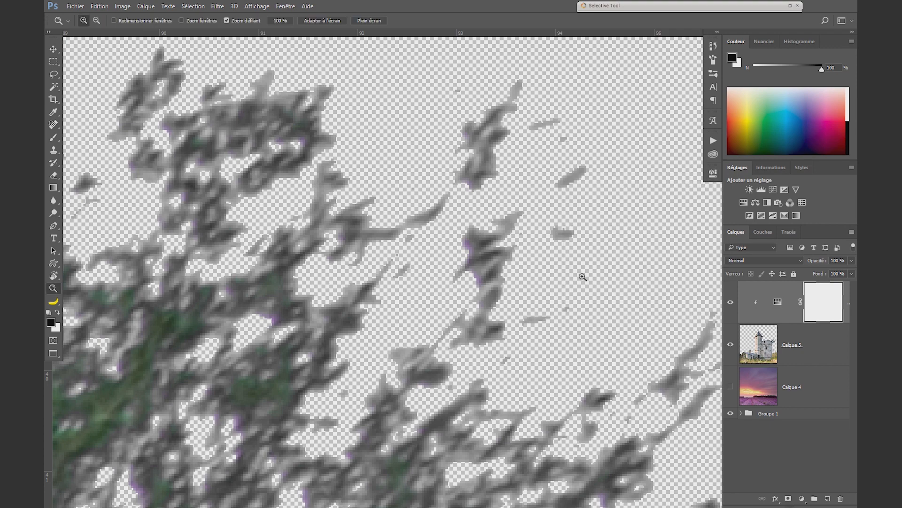
left_click_drag(582, 278, 467, 287)
scroll(477, 303, "down", 3)
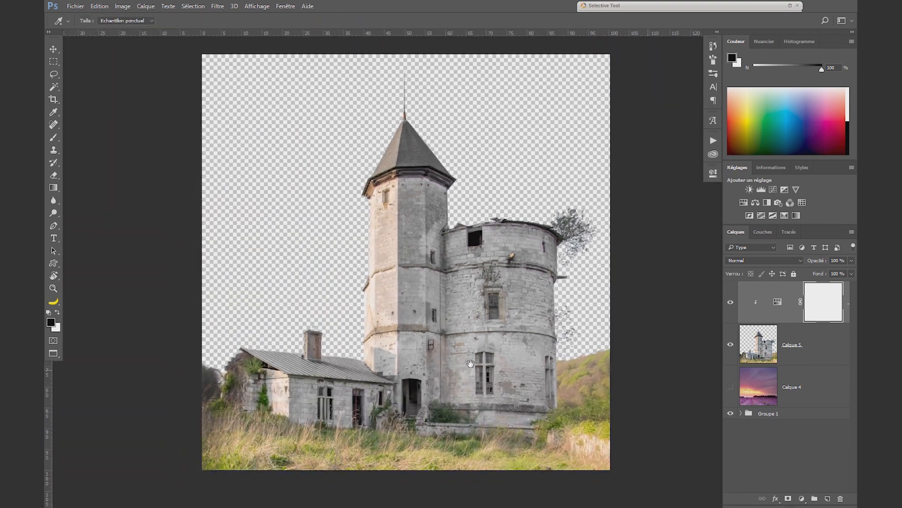
key("i")
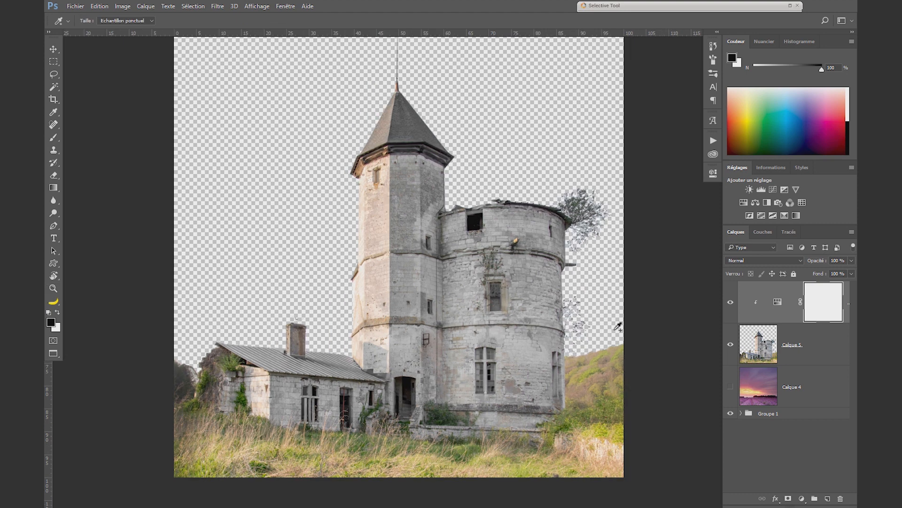
left_click(730, 386)
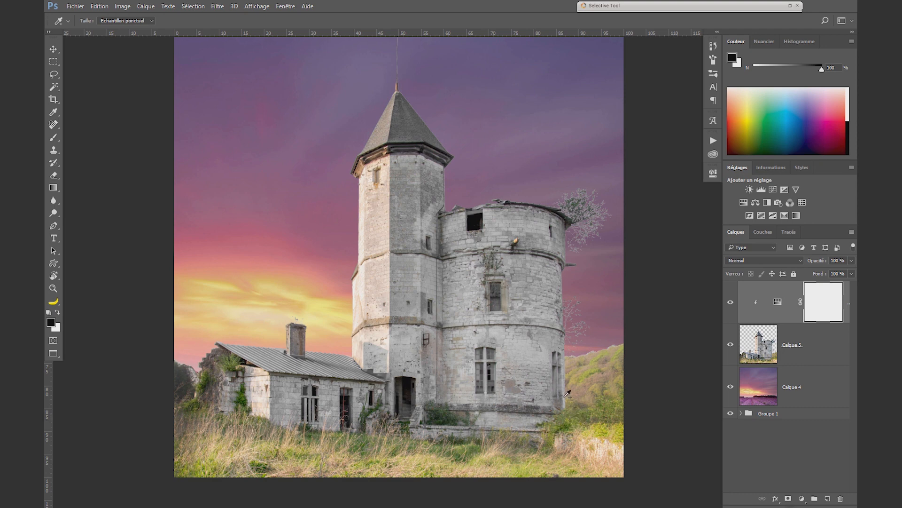
left_click(731, 303)
left_click(731, 303)
left_click(731, 303)
left_click(733, 304)
left_click(733, 304)
left_click(733, 305)
Invert the Hue/Saturation adjustment's layer mask to black.
key("z")
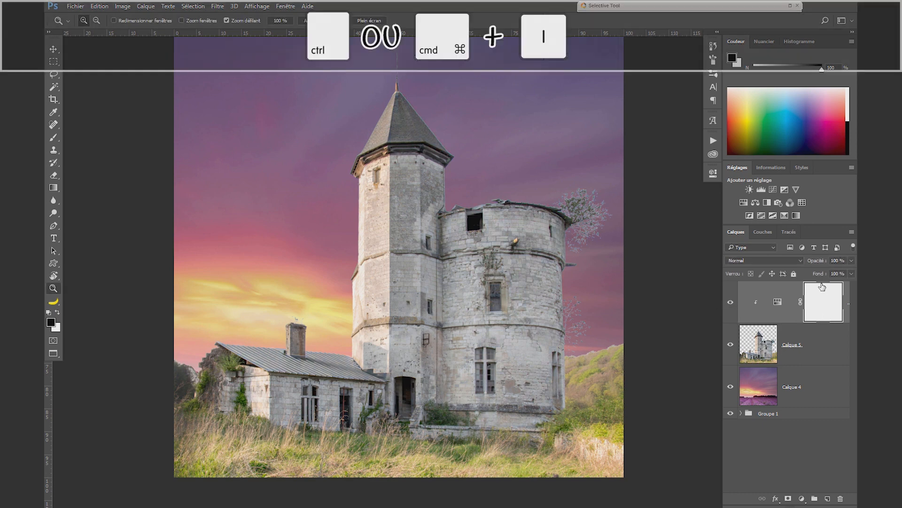
key("ctrl+i")
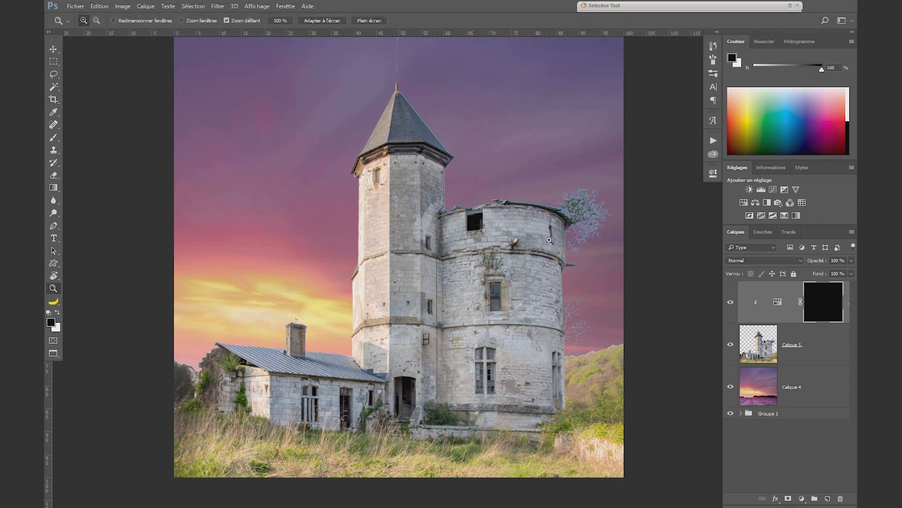
Paint white on the Hue/Saturation mask over the coloured fringes along the spire, tower roof, round tower's outer edge and tree branches.
key("b")
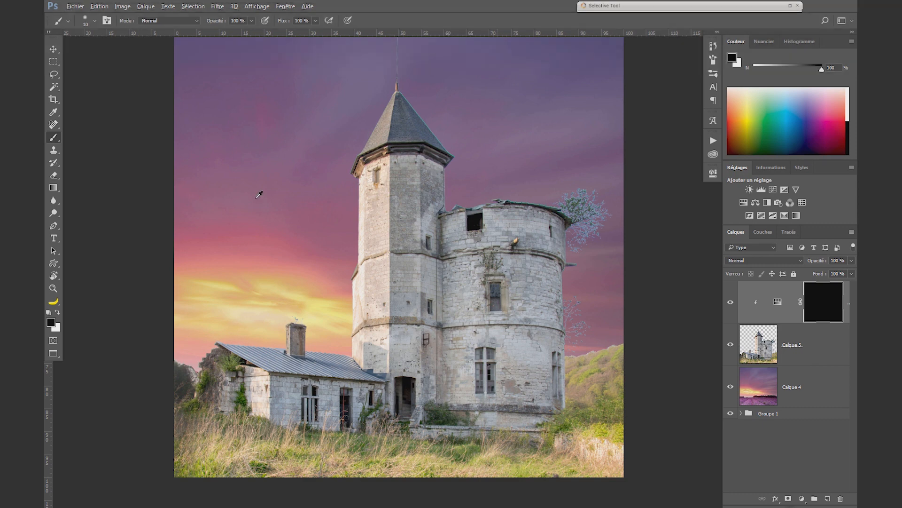
left_click_drag(392, 119, 440, 85)
mouse_move(407, 204)
left_mouse_down()
mouse_move(459, 201)
mouse_move(439, 29)
left_mouse_up()
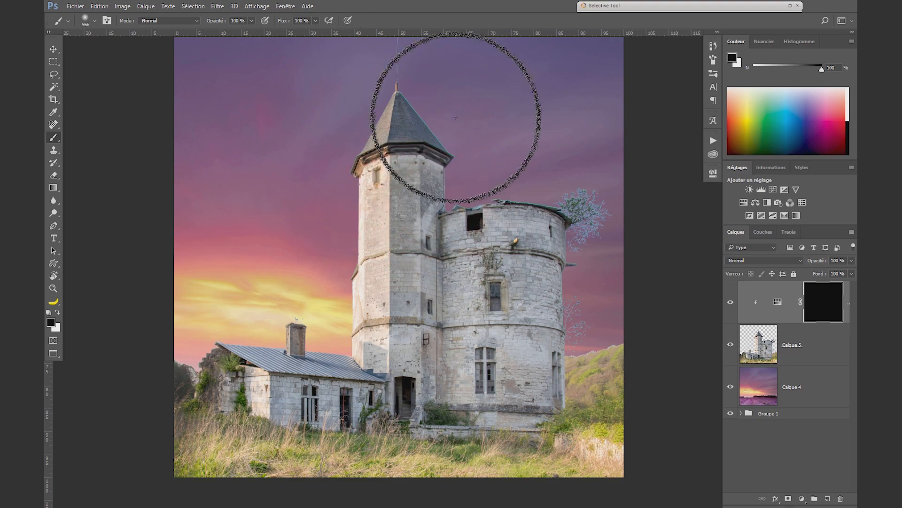
mouse_move(456, 116)
left_mouse_down()
mouse_move(411, 122)
mouse_move(426, 121)
left_mouse_up()
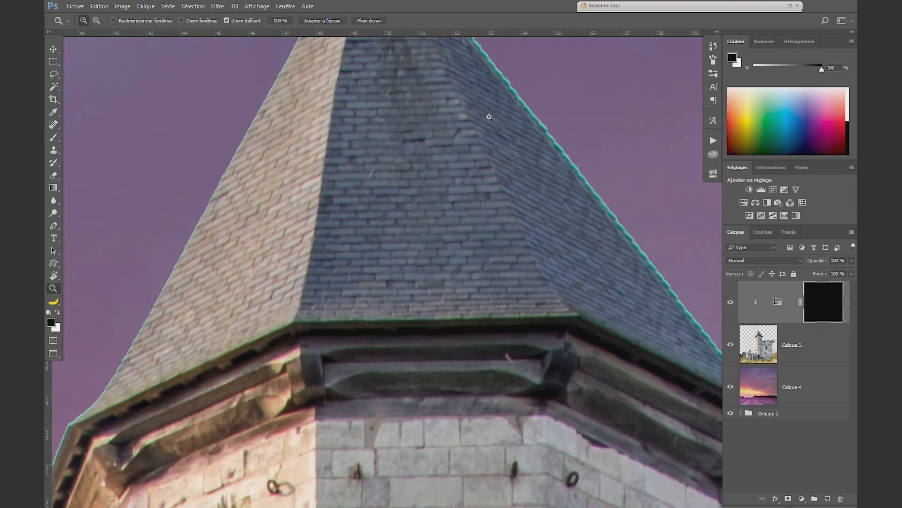
mouse_move(483, 120)
left_mouse_down()
mouse_move(471, 167)
mouse_move(351, 355)
left_mouse_up()
left_click_drag(332, 278, 388, 383)
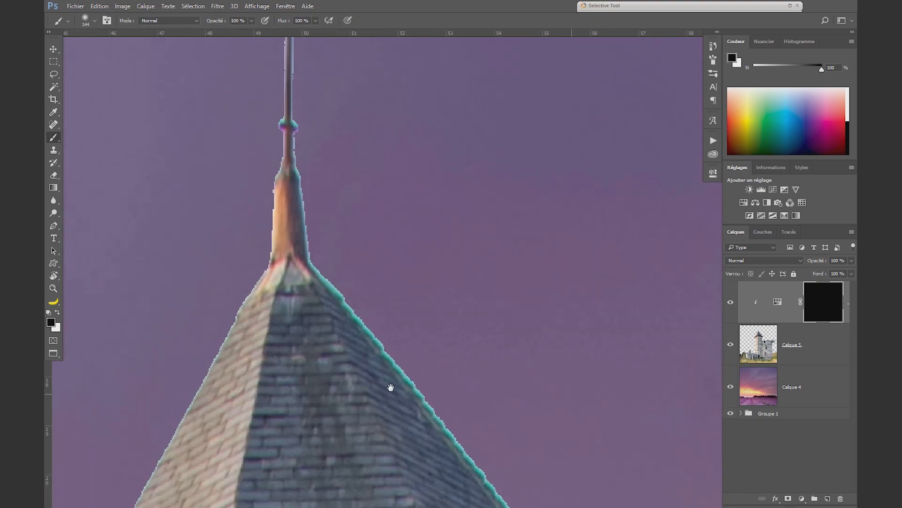
left_click_drag(373, 235, 343, 245)
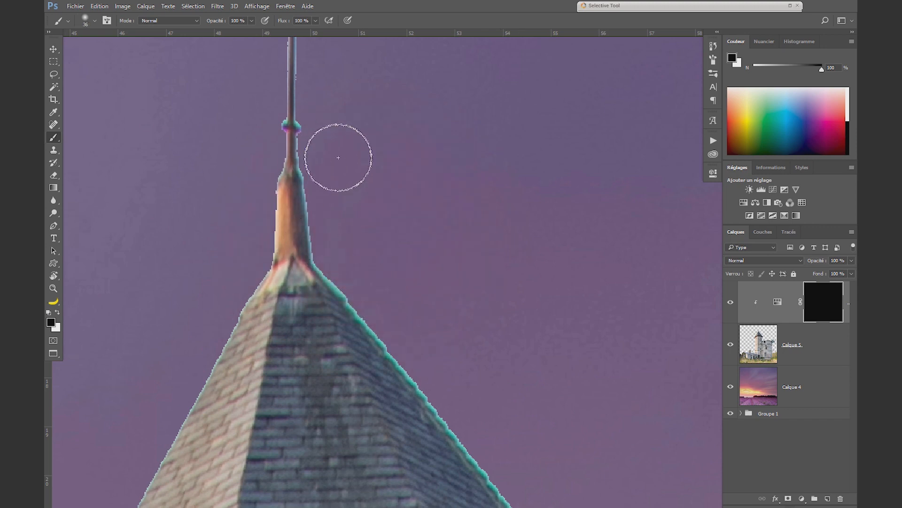
left_click_drag(338, 156, 379, 284)
key("x")
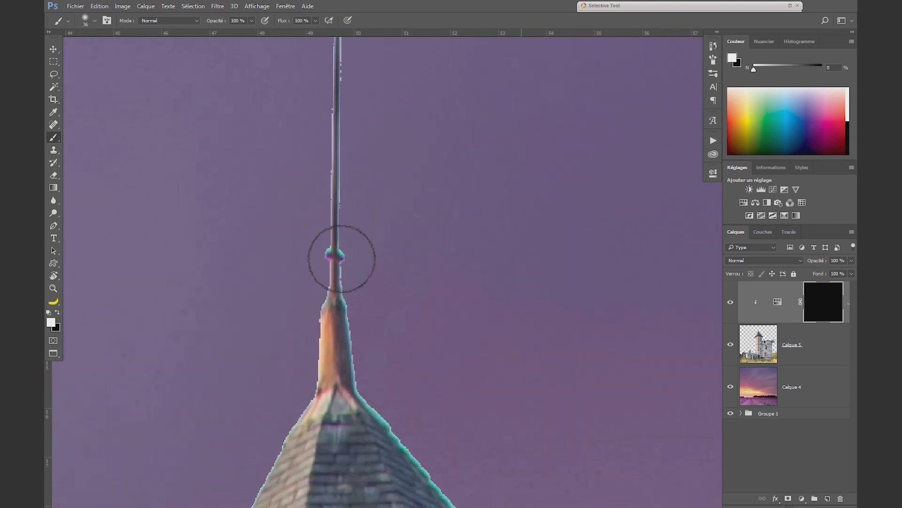
left_click(338, 260)
left_click_drag(324, 167, 337, 282)
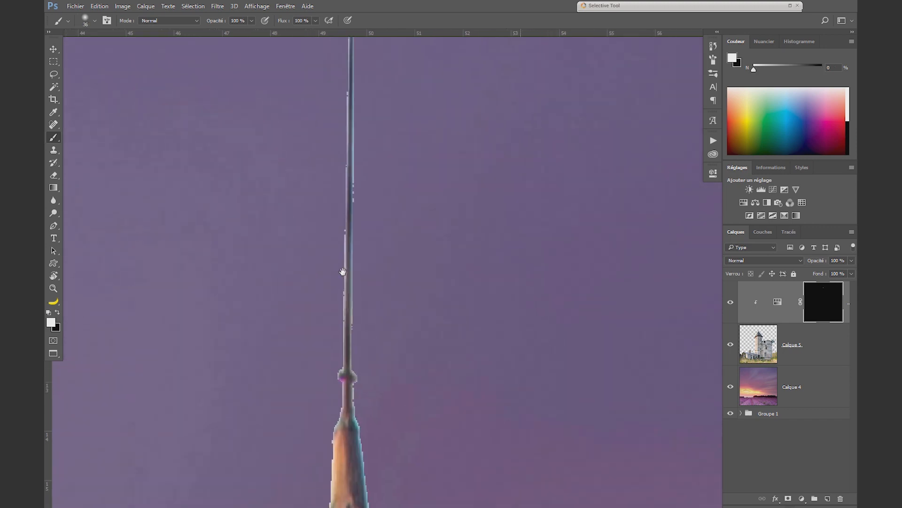
left_click_drag(345, 111, 342, 328)
mouse_move(564, 282)
left_mouse_down()
mouse_move(329, 188)
mouse_move(384, 309)
left_mouse_up()
scroll(384, 308, "down", 10)
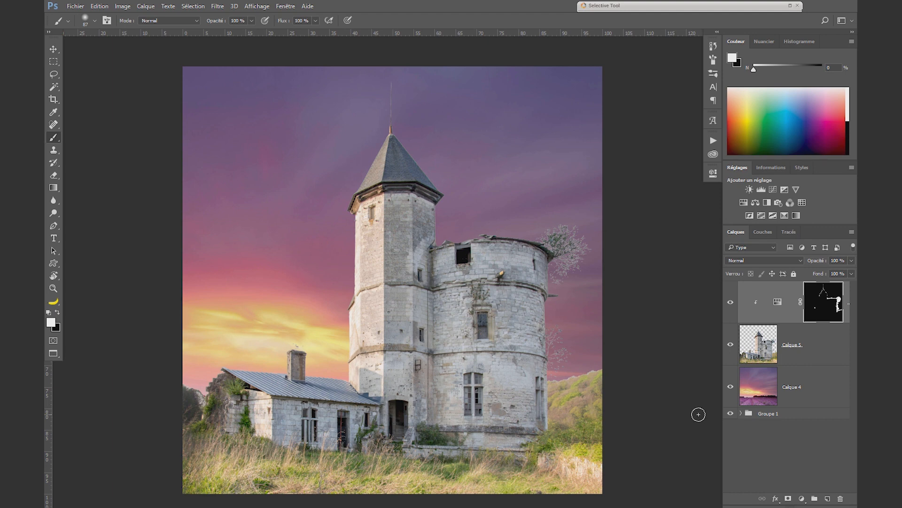
Duplicate the sky layer Calque 4 and apply the Moyenne blur filter to the copy.
key("alt+bracketleft")
key("alt+bracketleft")
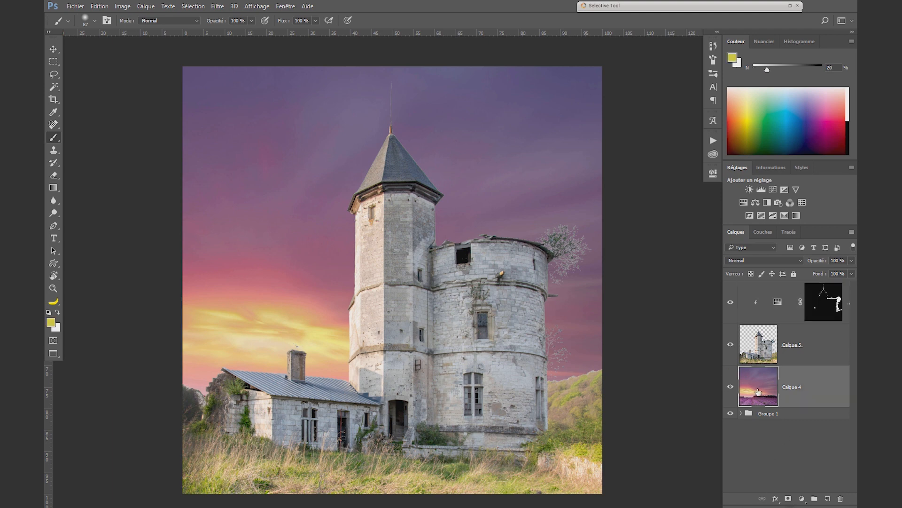
key("ctrl+j")
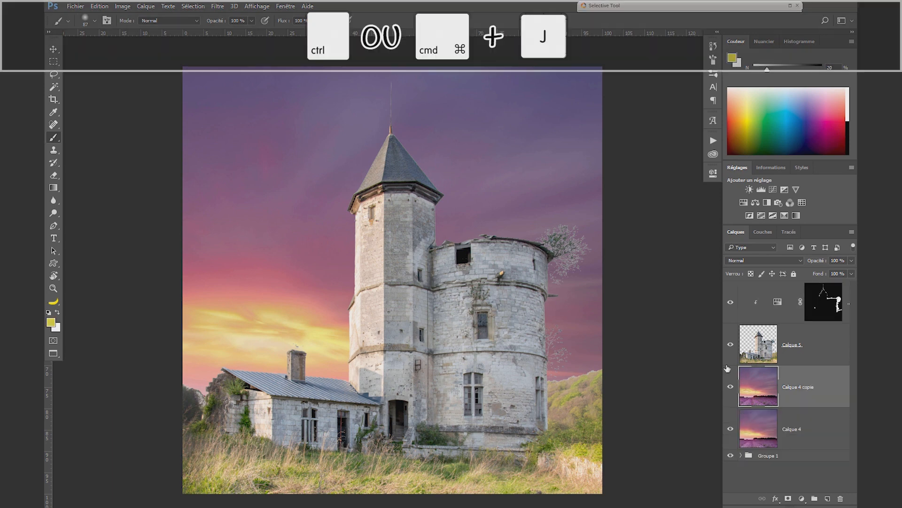
left_click(218, 6)
mouse_move(244, 140)
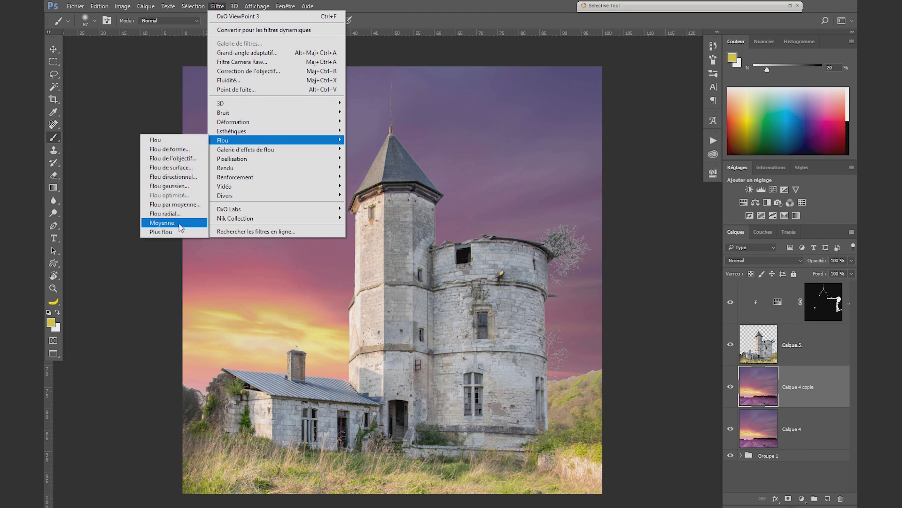
left_click(181, 227)
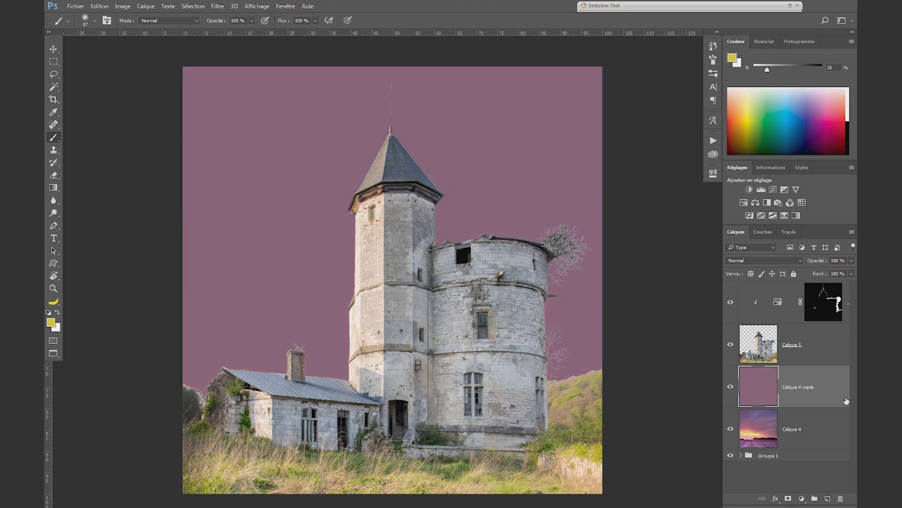
Move the averaged sky copy above all layers, set its blend mode to Lumière tamisée, and compare the image with and without it.
left_click_drag(762, 389, 756, 286)
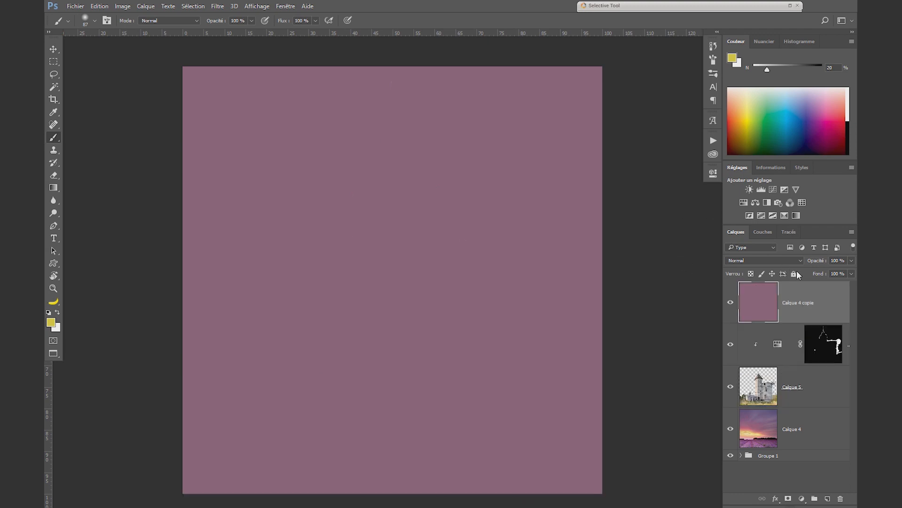
left_click(784, 262)
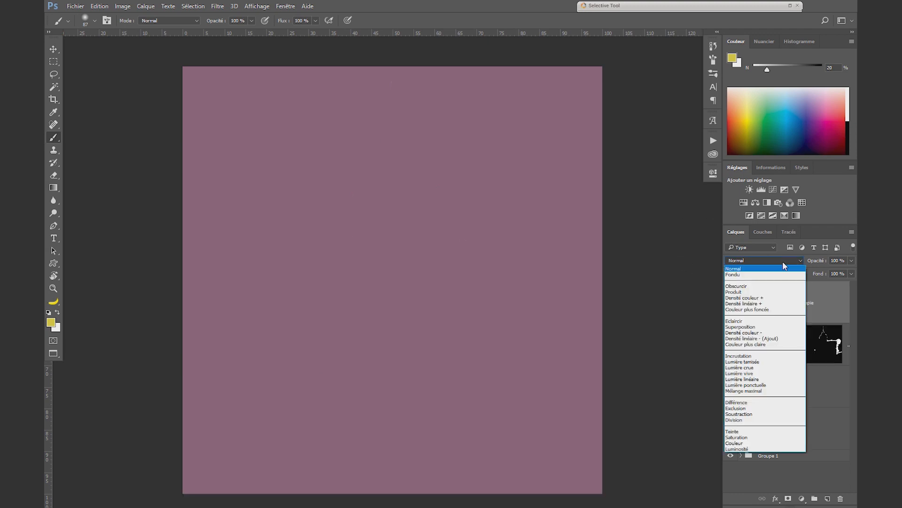
left_click(757, 362)
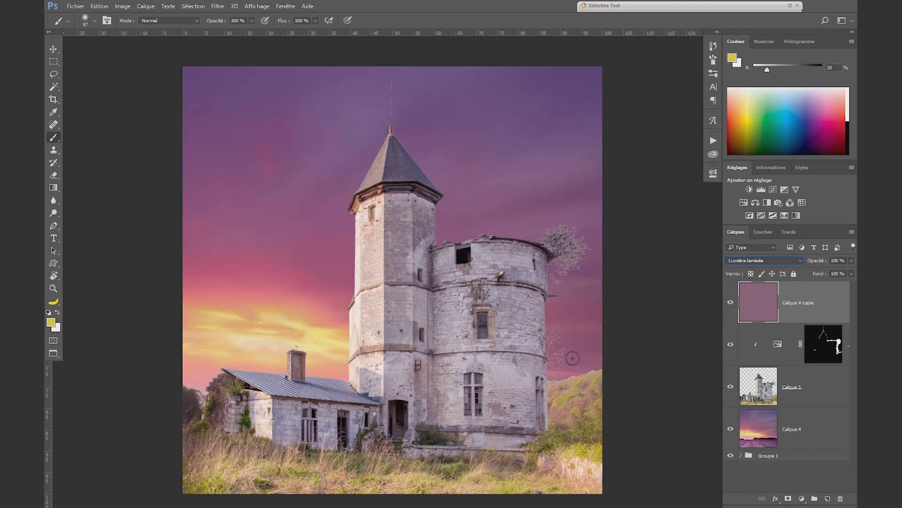
left_click(731, 303)
left_click(730, 304)
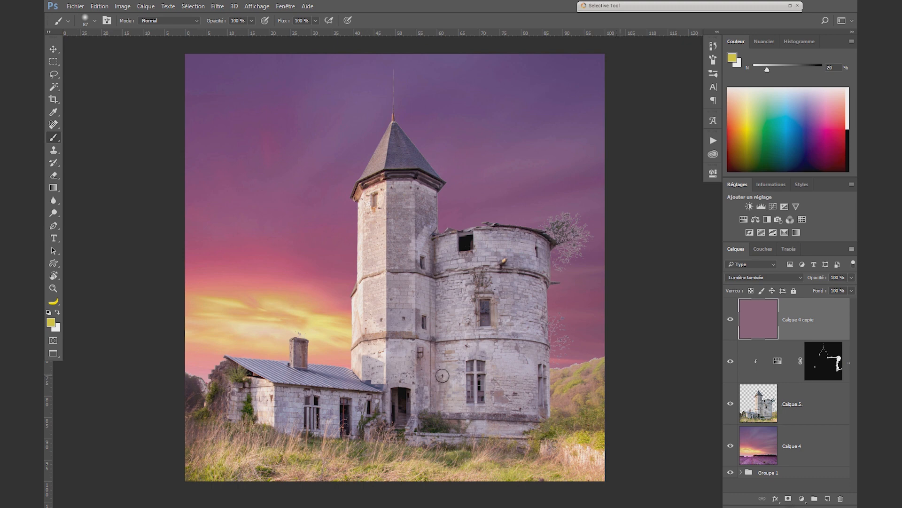
Add a Curves adjustment above the colour layer and pull the RVB curve's midtones down to darken the image.
left_click(774, 208)
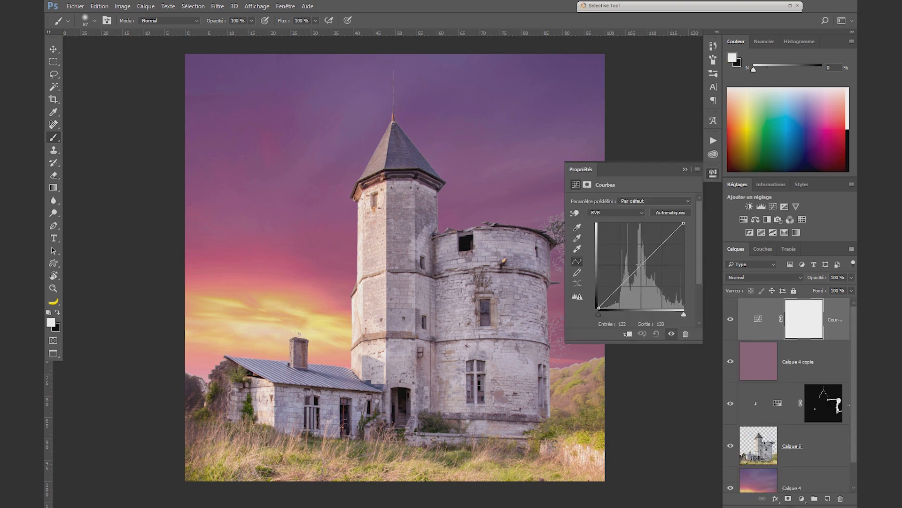
left_click_drag(640, 266, 648, 272)
left_click(714, 173)
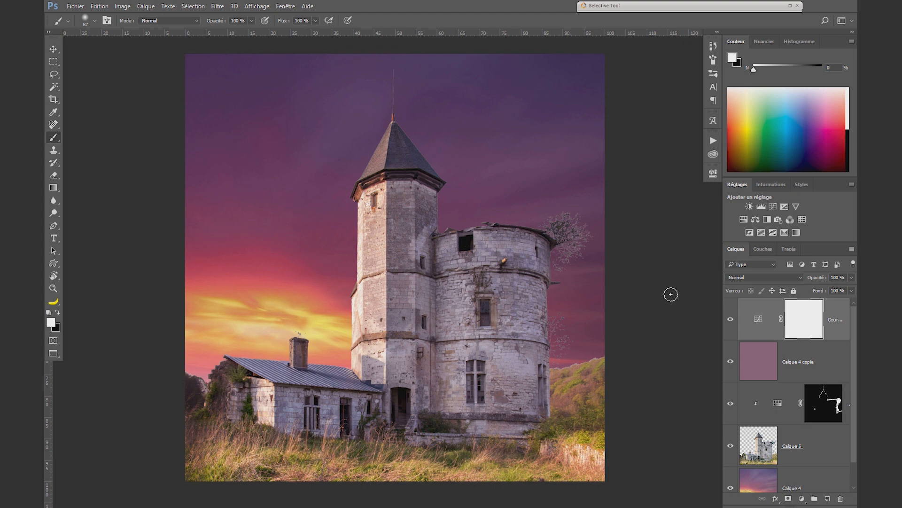
Display the Curves mask and fill it with the inverted merged RVB image using Apply Image in Produit mode at 100%.
key("alt")
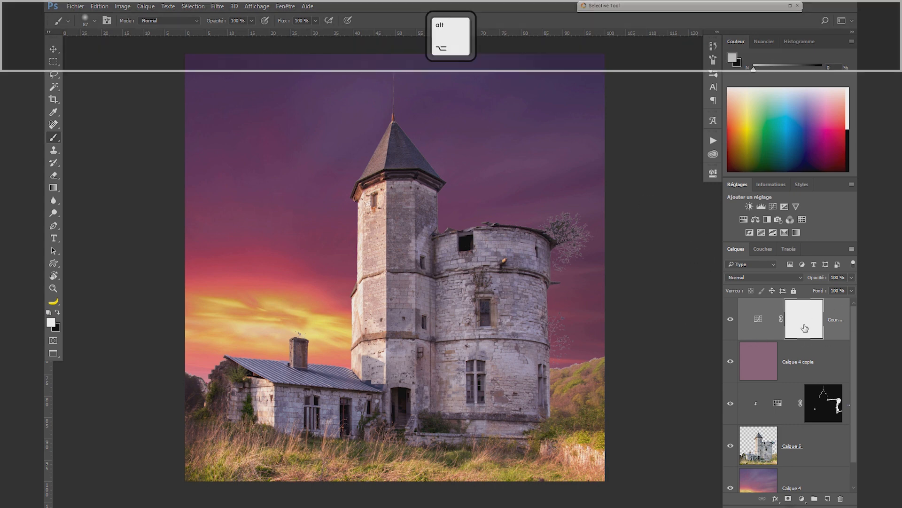
left_click(805, 328, "alt")
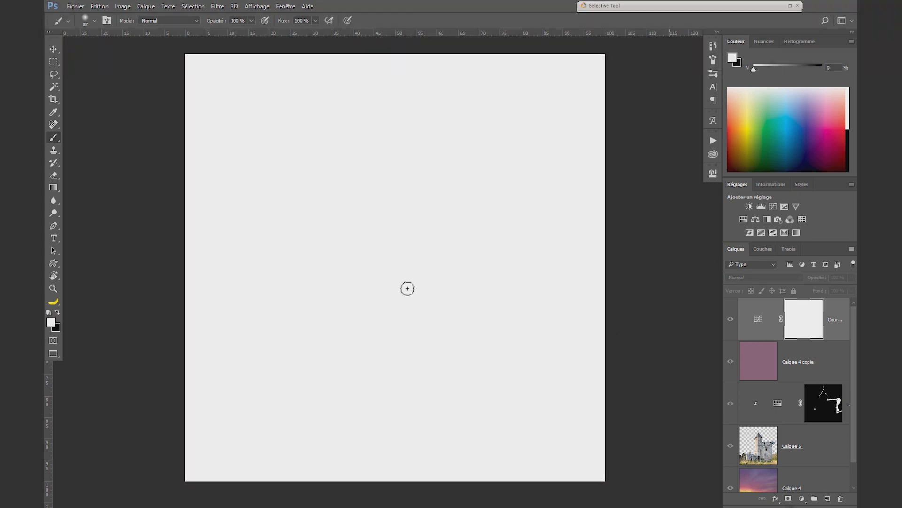
left_click(123, 6)
left_click(173, 147)
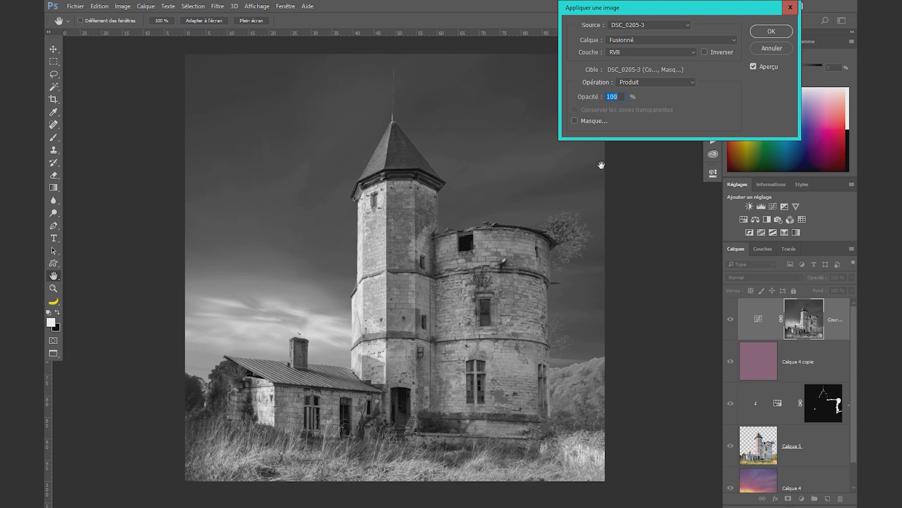
left_click(704, 53)
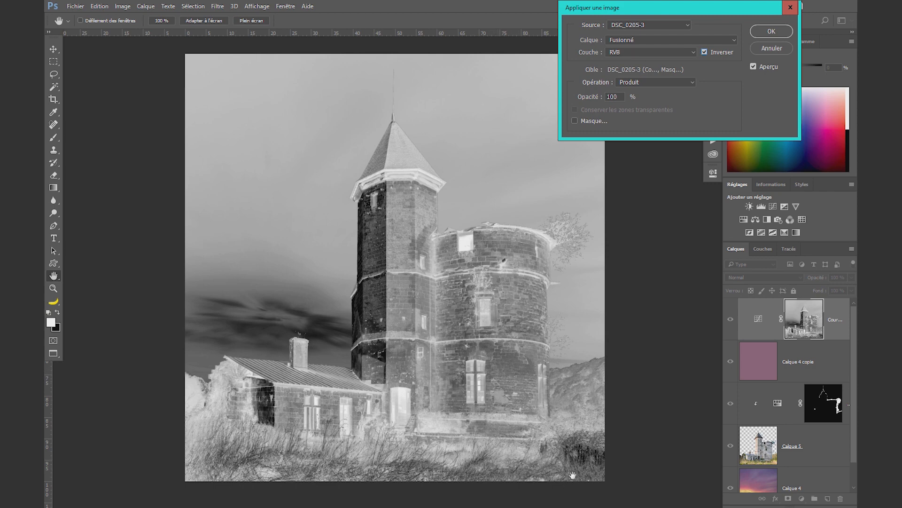
key("Return")
key("b")
Increase the Curves mask's contrast with Levels, setting the black input to 58 and strongly lowering the white input.
left_click(123, 6)
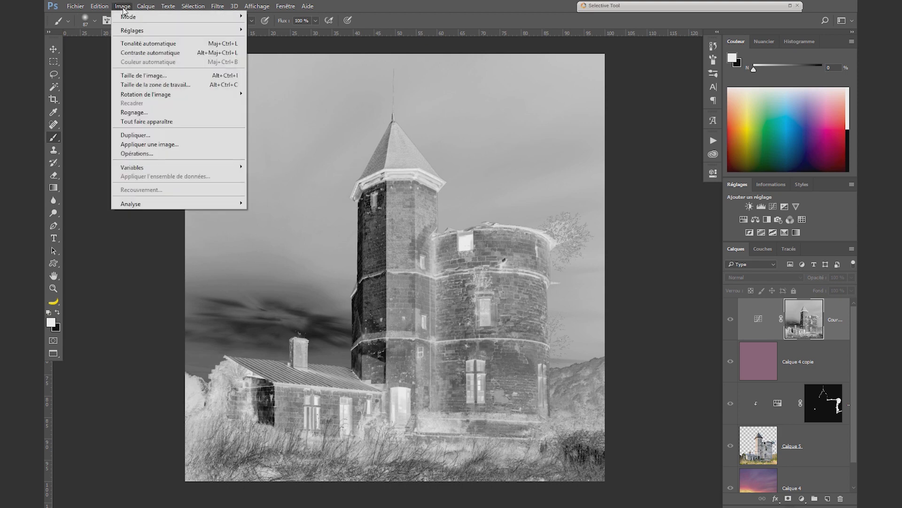
mouse_move(220, 30)
left_click(266, 40)
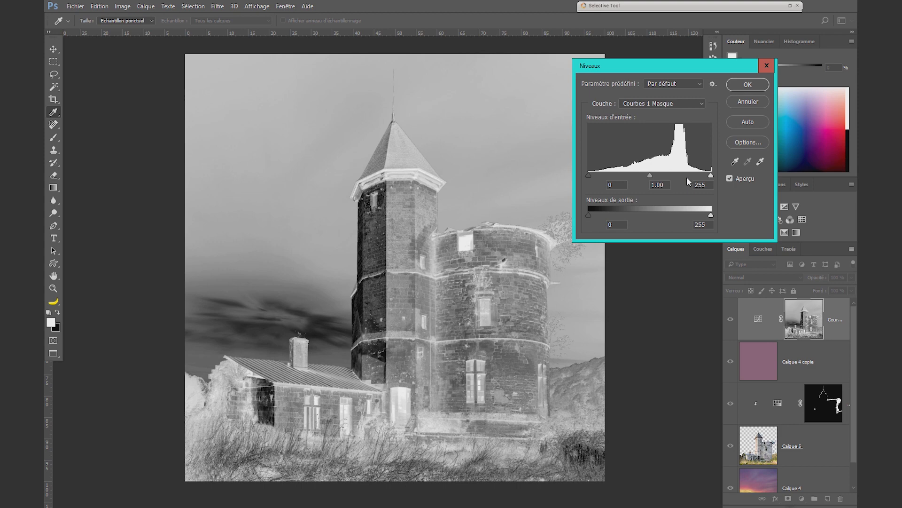
left_click_drag(591, 175, 618, 178)
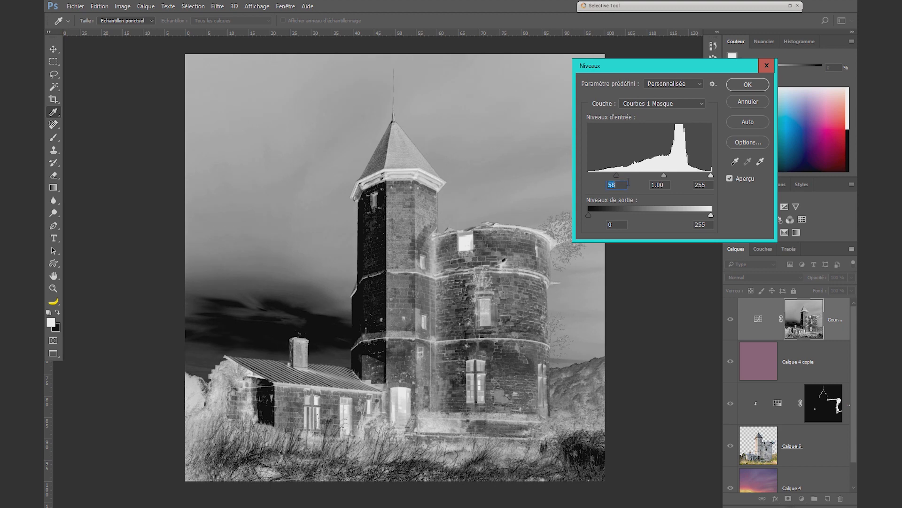
left_click_drag(710, 176, 641, 175)
left_click(749, 86)
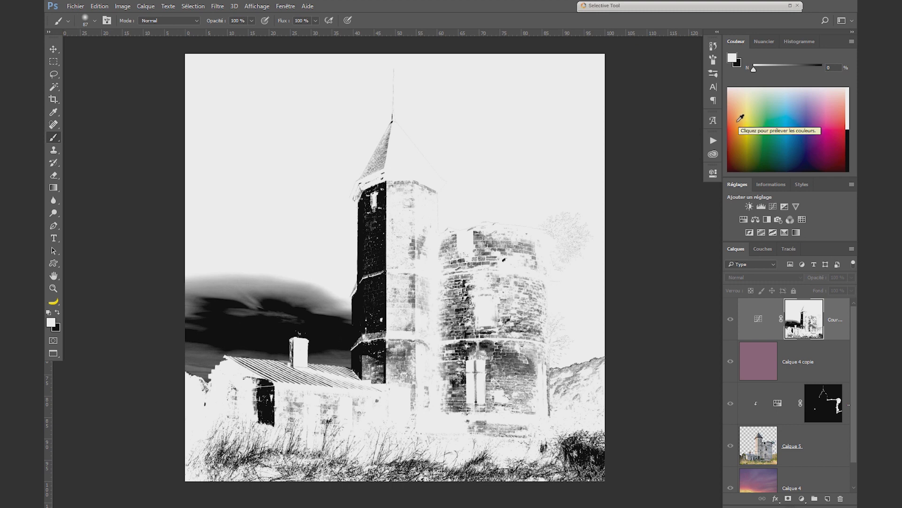
Load the outline of Calque 5 as a selection and invert it to select the sky.
scroll(835, 380, "down", 1)
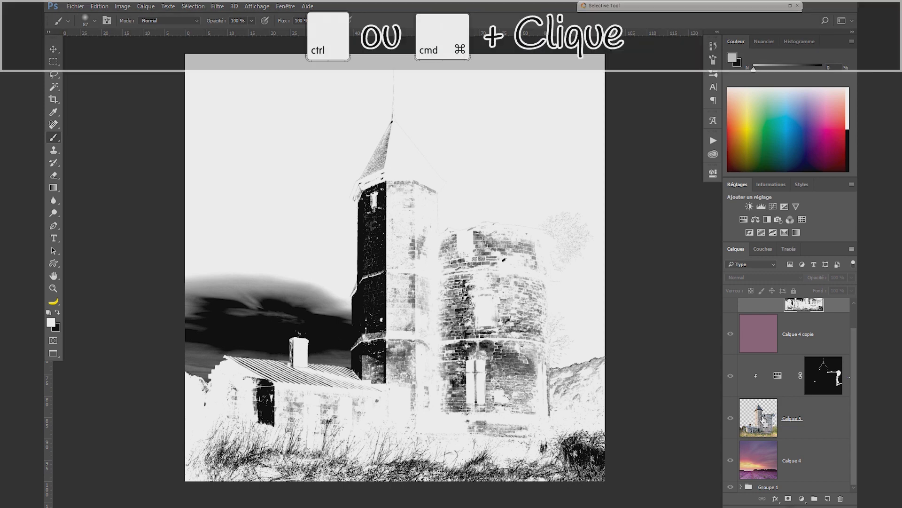
left_click(763, 421, "ctrl")
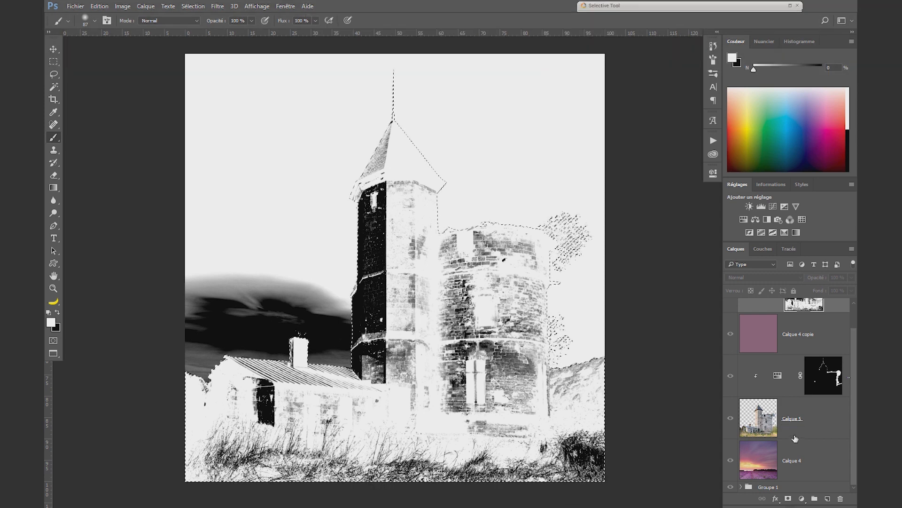
key("shift+ctrl+i")
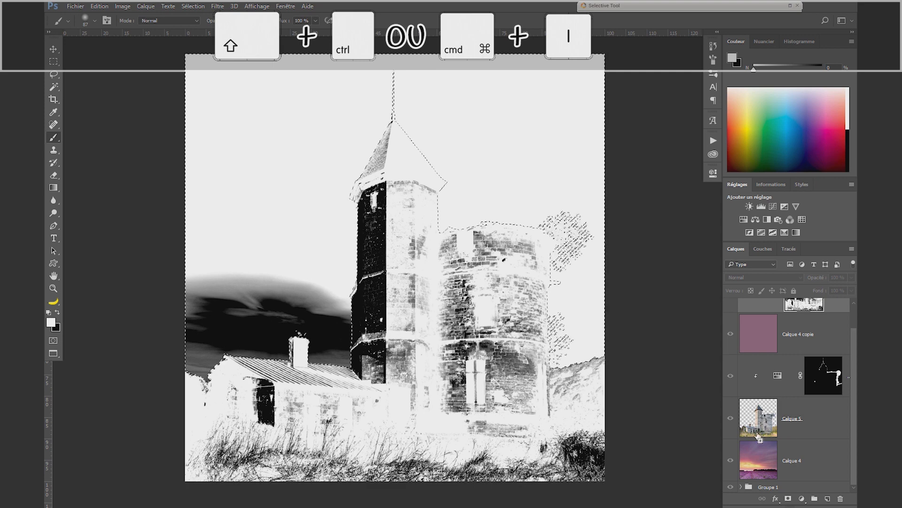
Paint the selected sky area black on the Curves mask with a large brush, deselect, and return to the normal image view.
scroll(856, 347, "up", 2)
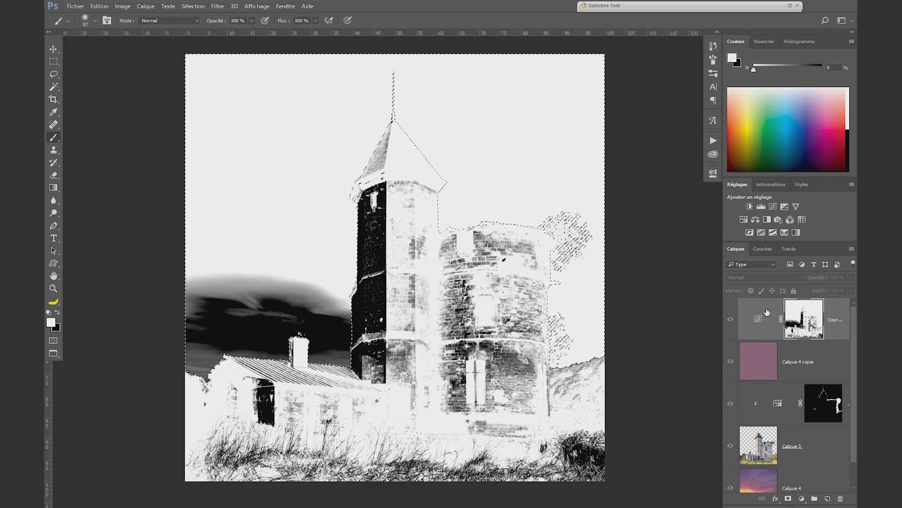
key("x")
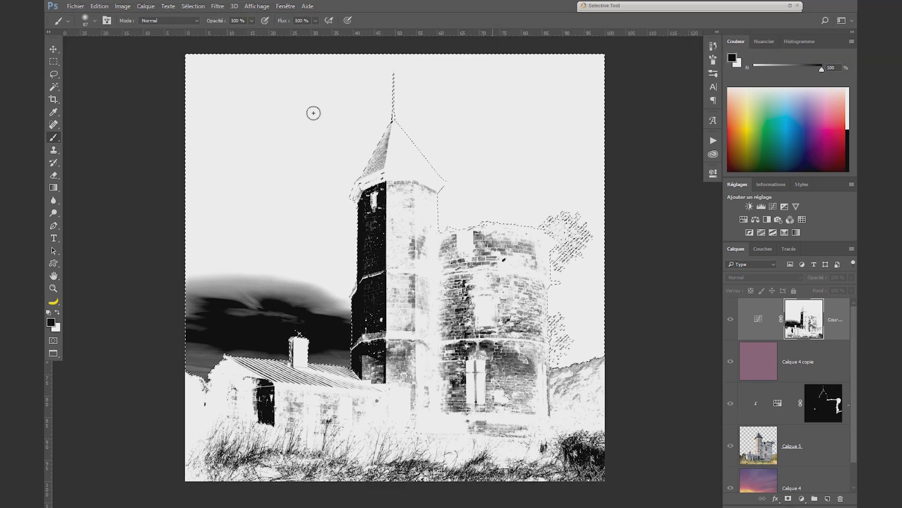
mouse_move(301, 115)
left_mouse_down()
mouse_move(193, 193)
mouse_move(592, 179)
left_mouse_up()
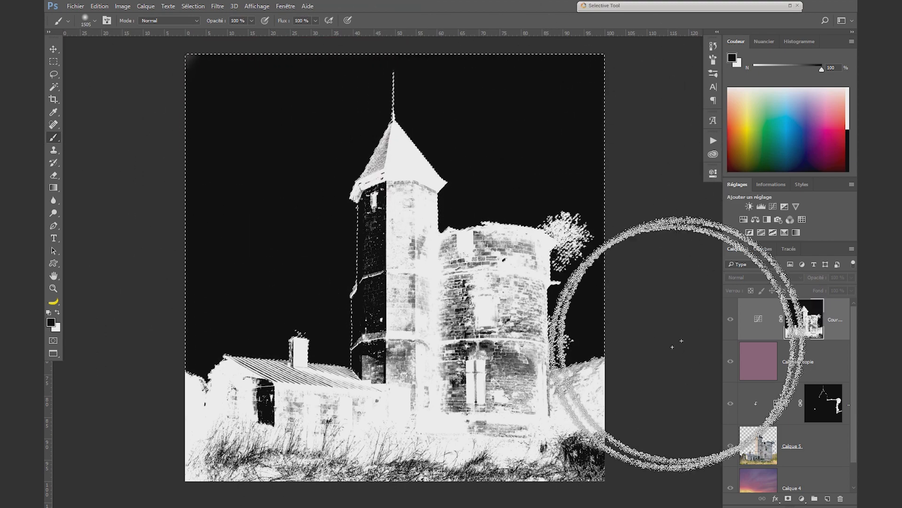
key("ctrl+d")
left_click(760, 321)
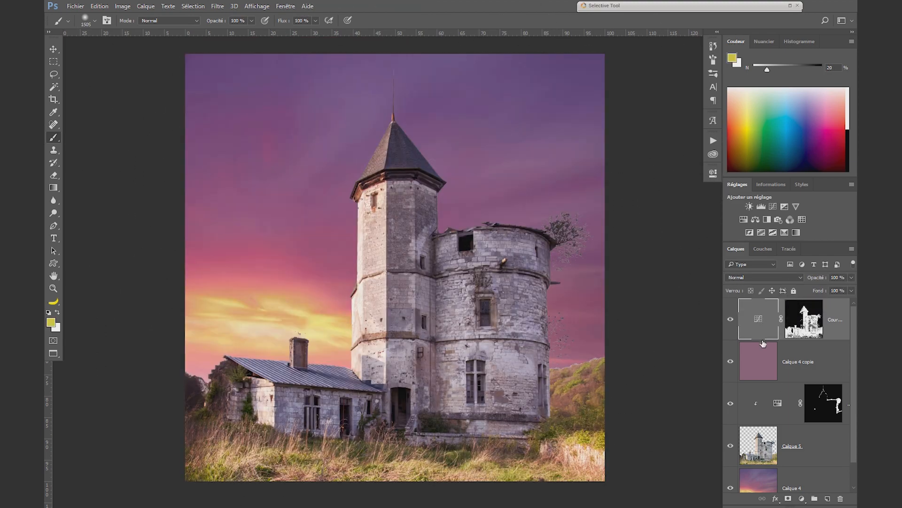
Compare the image with and without the masked Curves adjustment.
left_click(731, 321)
left_click(731, 321)
left_click(731, 321)
left_click(732, 324)
scroll(504, 334, "up", 2)
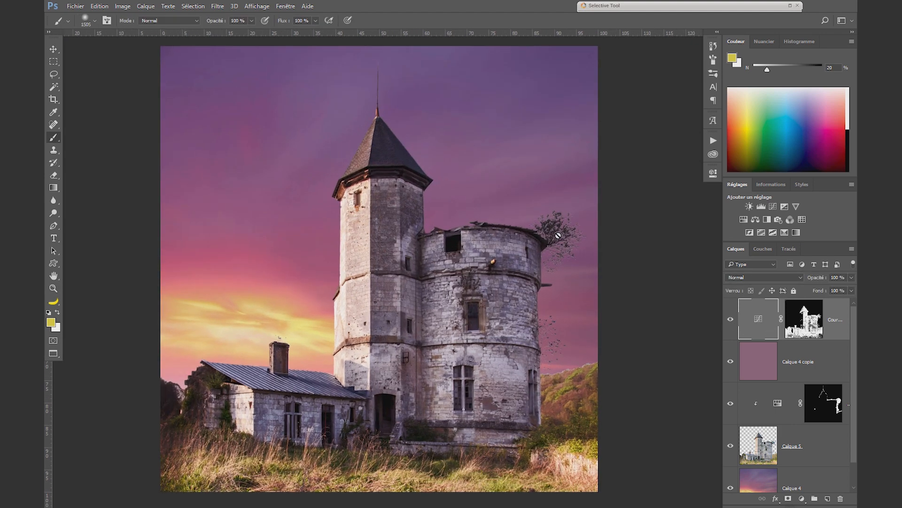
Create a new empty layer above the Curves adjustment and sample the dark green of the tree's foliage beside the round tower.
key("z")
left_click_drag(557, 229, 636, 207)
key("b")
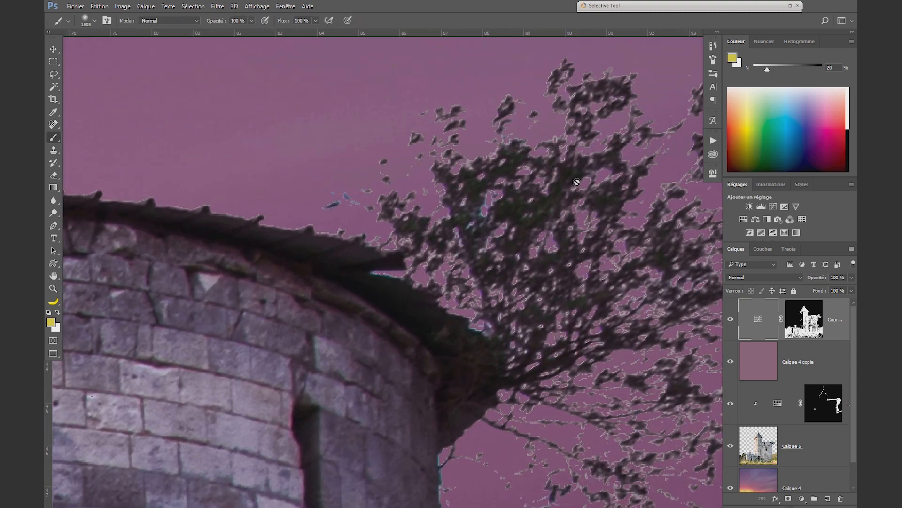
key("z")
mouse_move(616, 240)
left_mouse_down()
mouse_move(542, 239)
mouse_move(583, 256)
left_mouse_up()
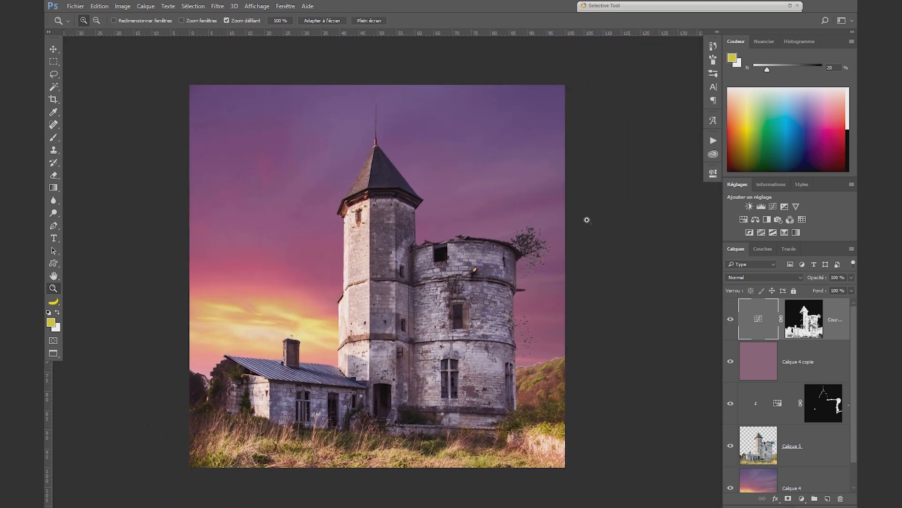
left_click_drag(536, 259, 584, 259)
left_click_drag(533, 225, 634, 217)
key("b")
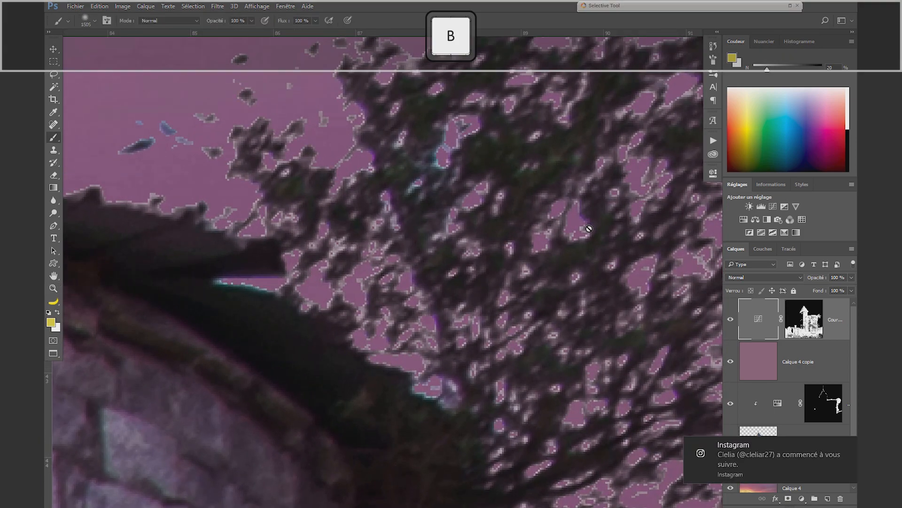
key("ctrl+shift+alt+n")
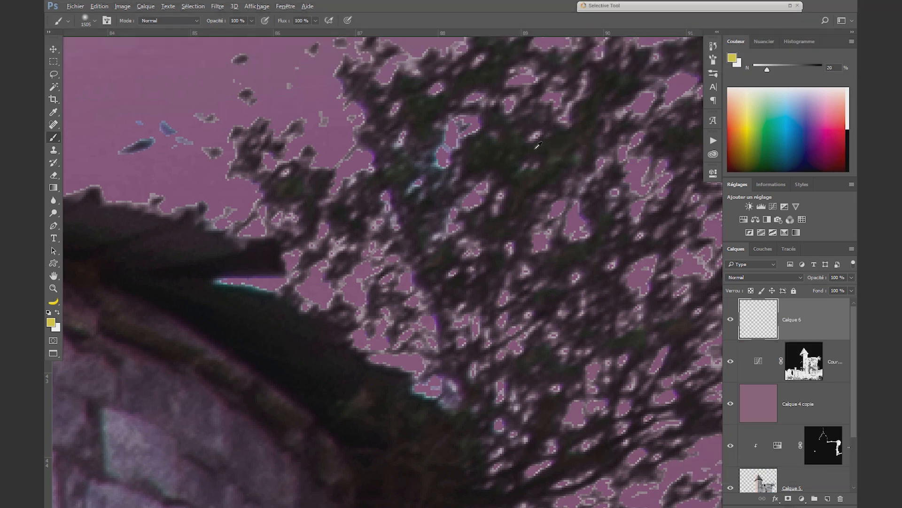
left_click(519, 140, "alt")
Load the Curves mask as a selection, paint the foliage beside the round tower dark green on Calque 6, and deselect.
scroll(588, 225, "down", 6)
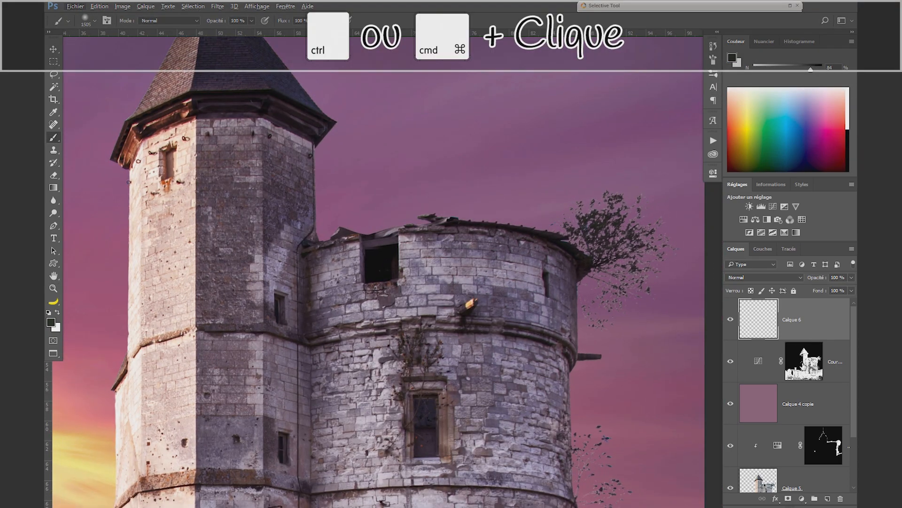
left_click(804, 361, "ctrl")
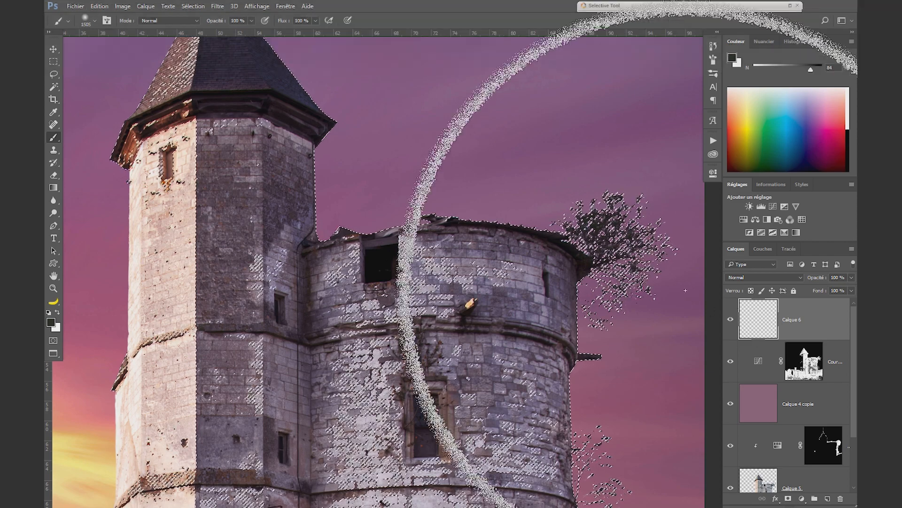
left_click_drag(597, 238, 517, 239)
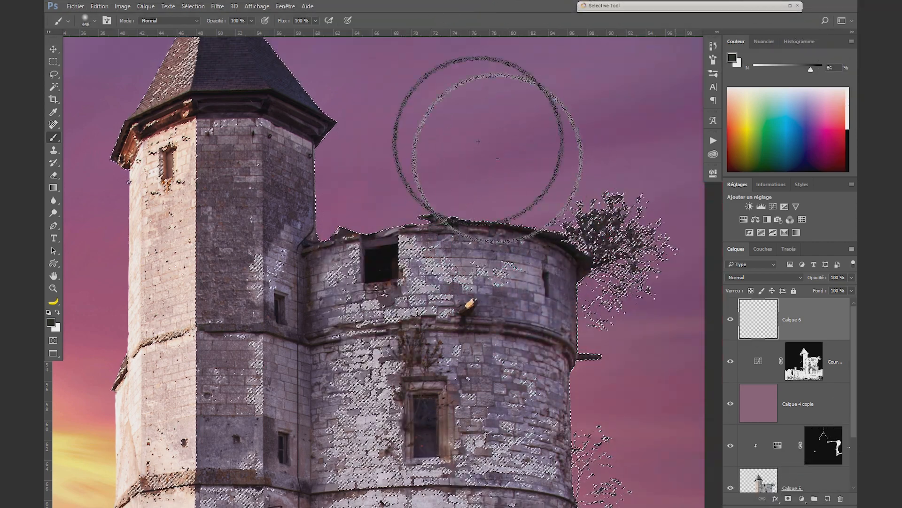
mouse_move(624, 231)
left_mouse_down()
mouse_move(568, 220)
mouse_move(591, 218)
mouse_move(618, 195)
mouse_move(618, 226)
mouse_move(633, 200)
mouse_move(659, 223)
mouse_move(615, 256)
mouse_move(657, 254)
mouse_move(606, 307)
mouse_move(650, 287)
mouse_move(636, 246)
mouse_move(666, 238)
mouse_move(659, 218)
mouse_move(601, 211)
mouse_move(670, 236)
mouse_move(650, 239)
mouse_move(629, 339)
left_mouse_up()
scroll(630, 339, "down", 3)
mouse_move(596, 296)
left_mouse_down()
mouse_move(602, 362)
mouse_move(612, 299)
left_mouse_up()
scroll(612, 298, "up", 2)
scroll(612, 298, "right", 3)
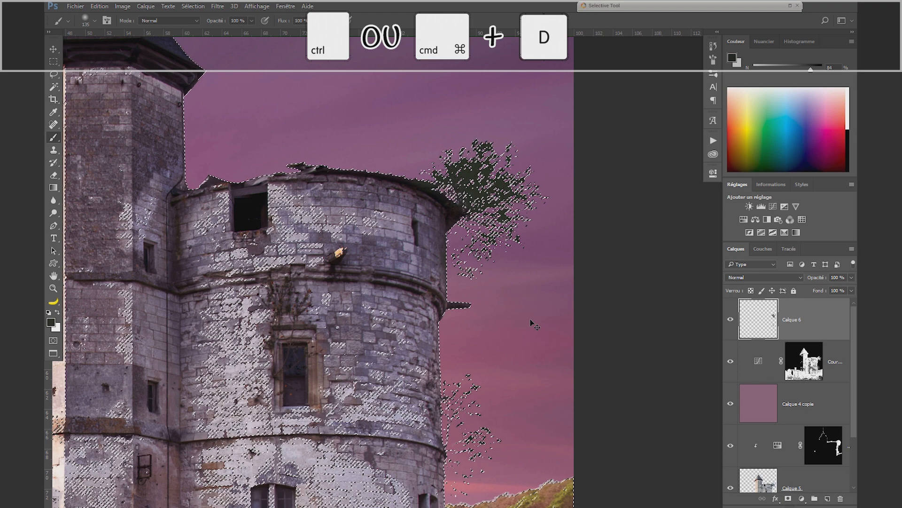
key("ctrl+d")
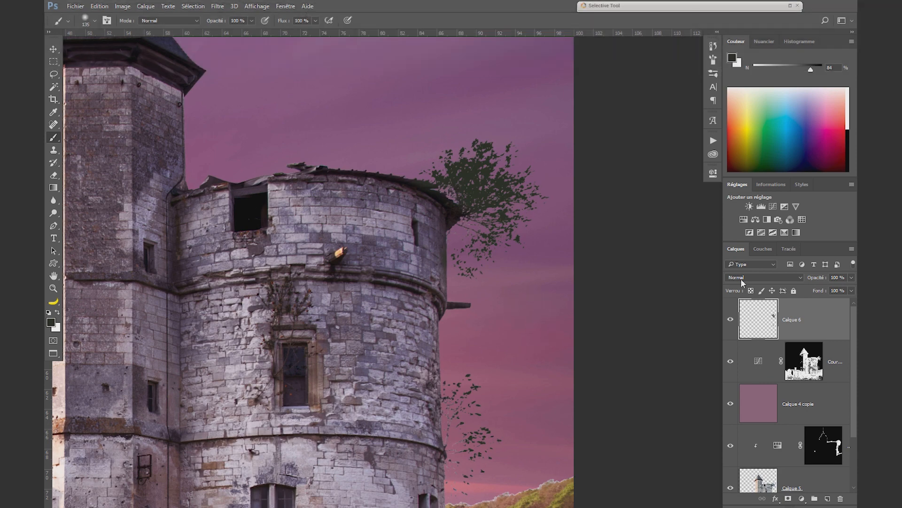
Set the blending mode of Calque 6 to Obscurcir, comparing its effect on the foliage with Normal.
left_click(742, 278)
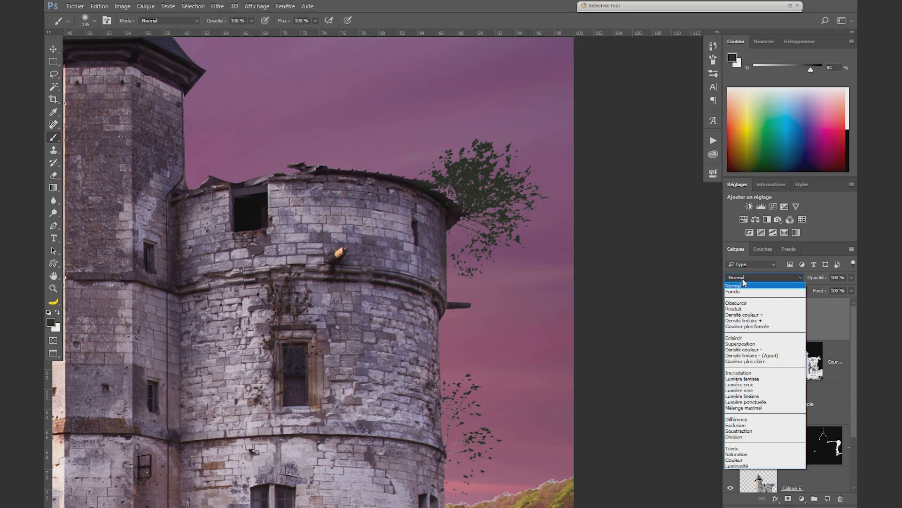
left_click(747, 304)
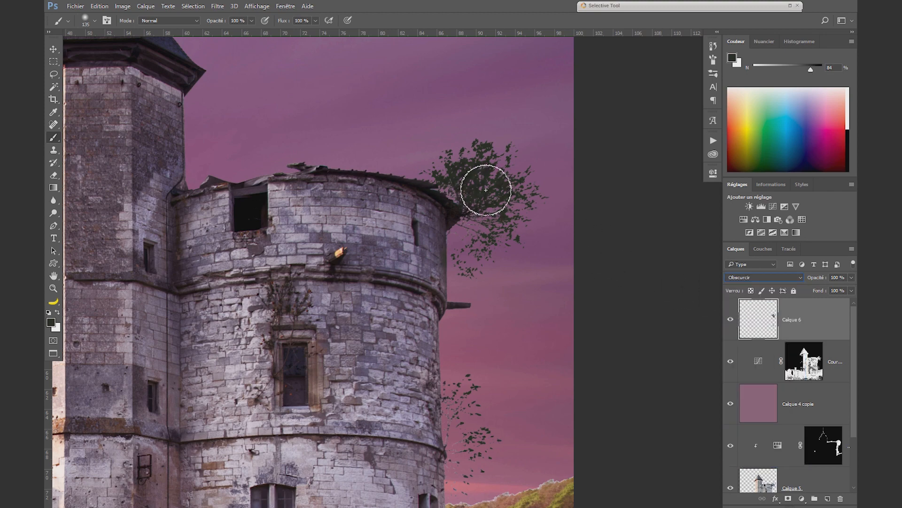
key("z")
left_click_drag(484, 167, 658, 178)
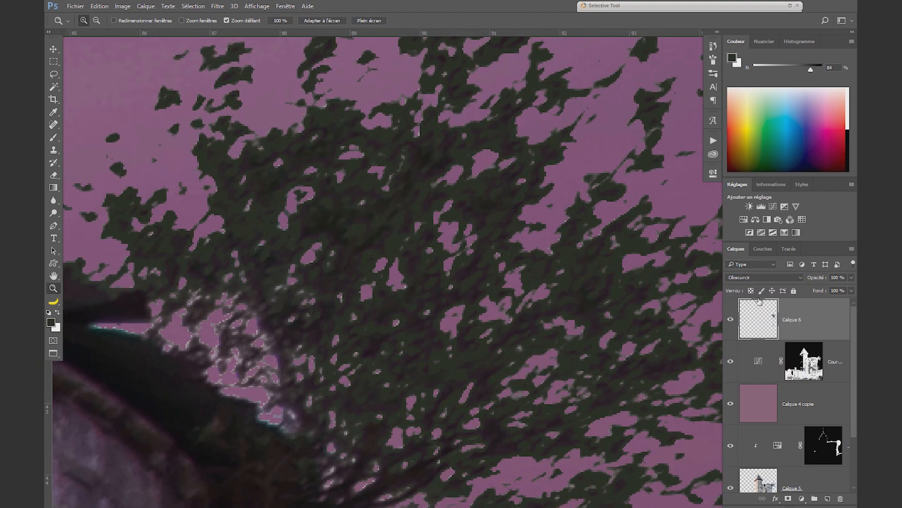
left_click(777, 277)
left_click(764, 285)
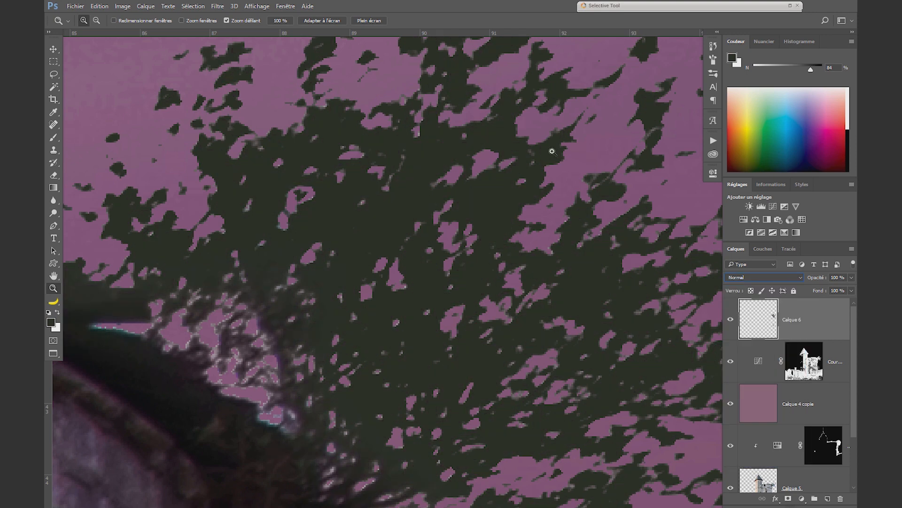
left_click(776, 278)
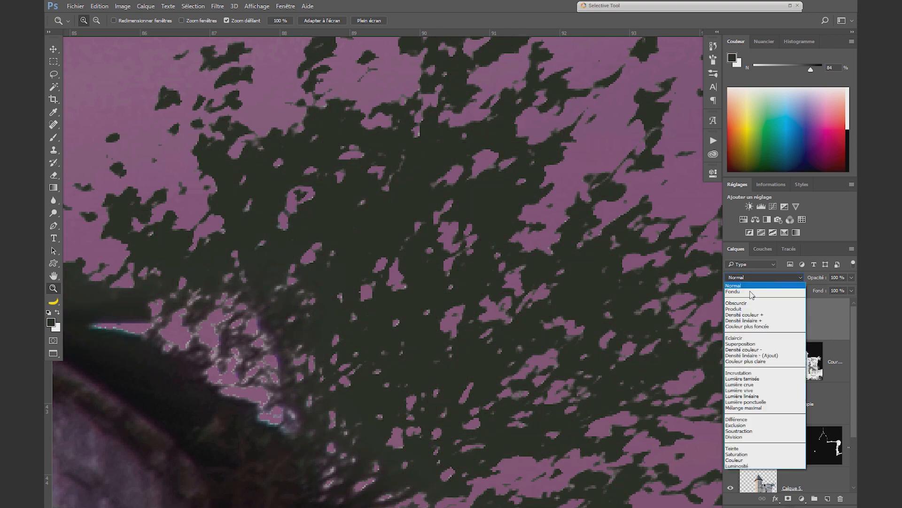
left_click(744, 305)
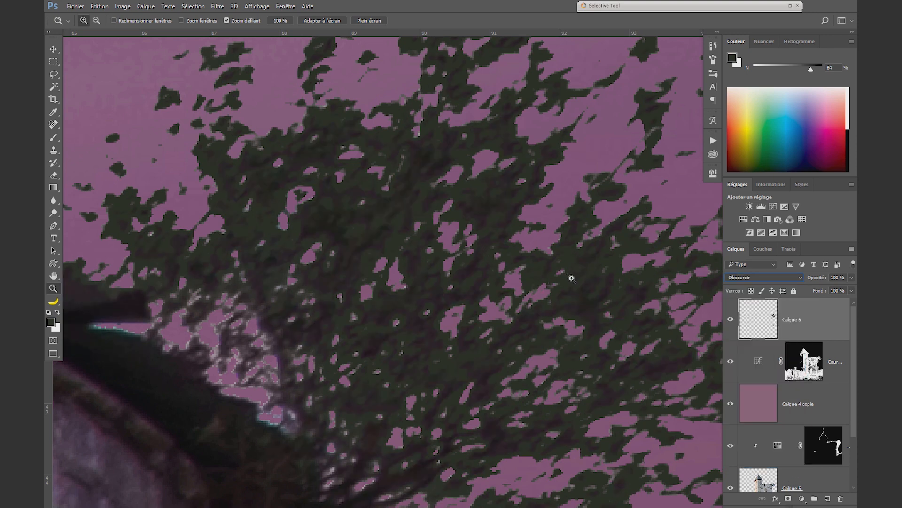
Add a second Curves adjustment layer above Calque 6 and darken the image with it.
left_click_drag(574, 252, 622, 244)
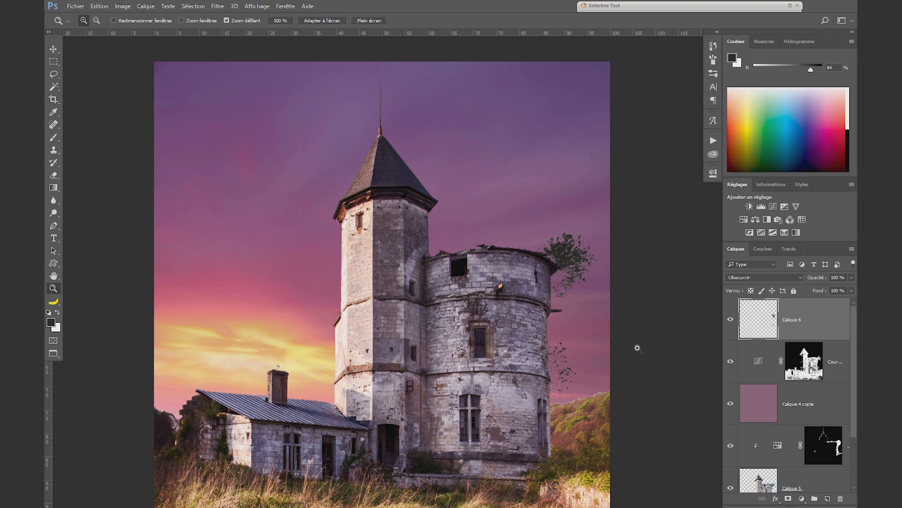
left_click(517, 297, "alt")
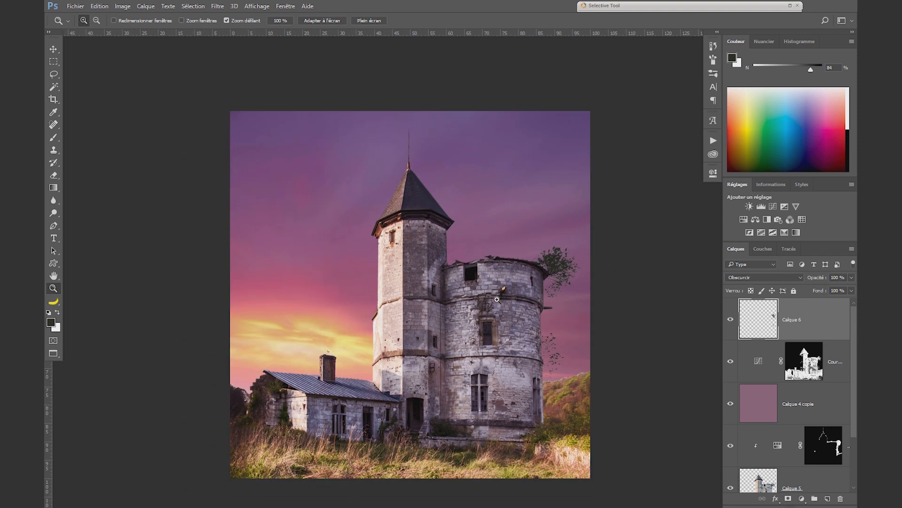
left_click(773, 206)
left_click_drag(637, 269, 640, 275)
left_click(714, 175)
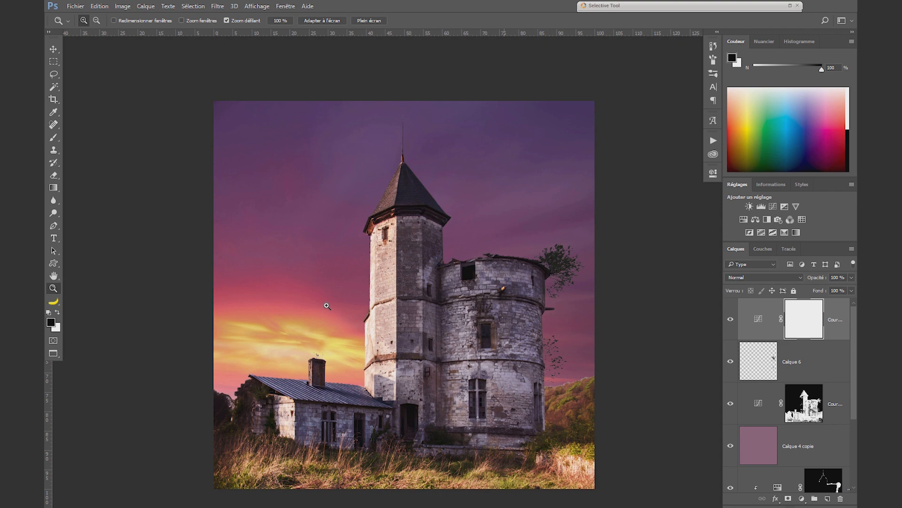
Mask the new Curves adjustment off the left half of the image with a short black-to-transparent linear gradient at the pointed tower, and compare the effect.
key("g")
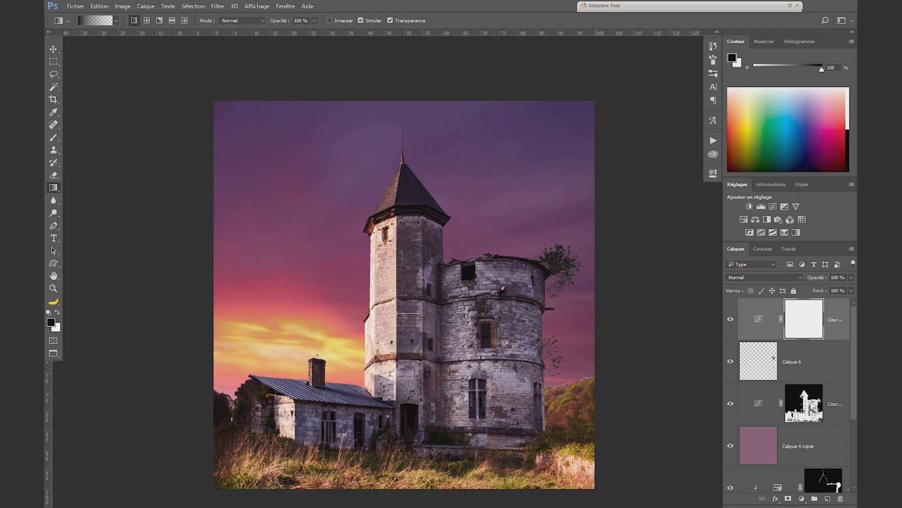
left_click_drag(397, 313, 294, 312)
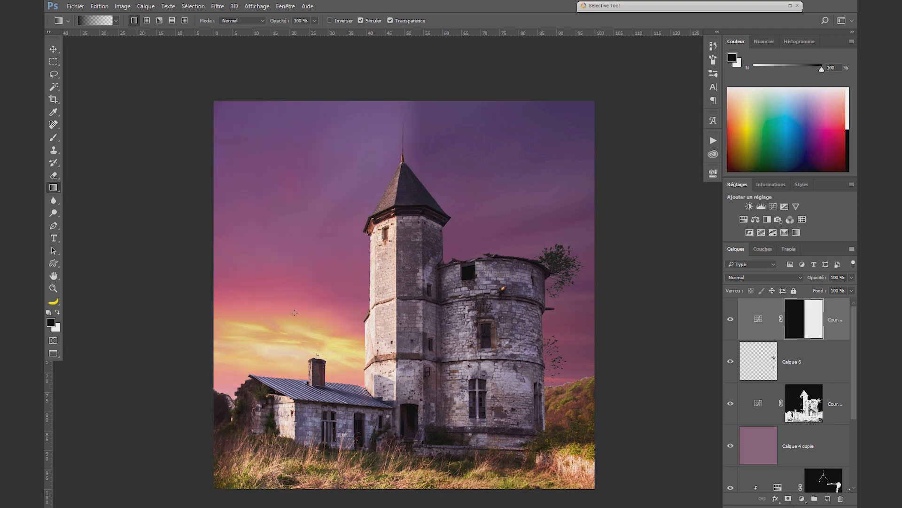
left_click(731, 319)
left_click(731, 319)
left_click(731, 319)
left_click(731, 319)
Load the outline of Calque 5 as a selection and invert it to isolate the sky for the upper Curves mask.
scroll(799, 423, "down", 3)
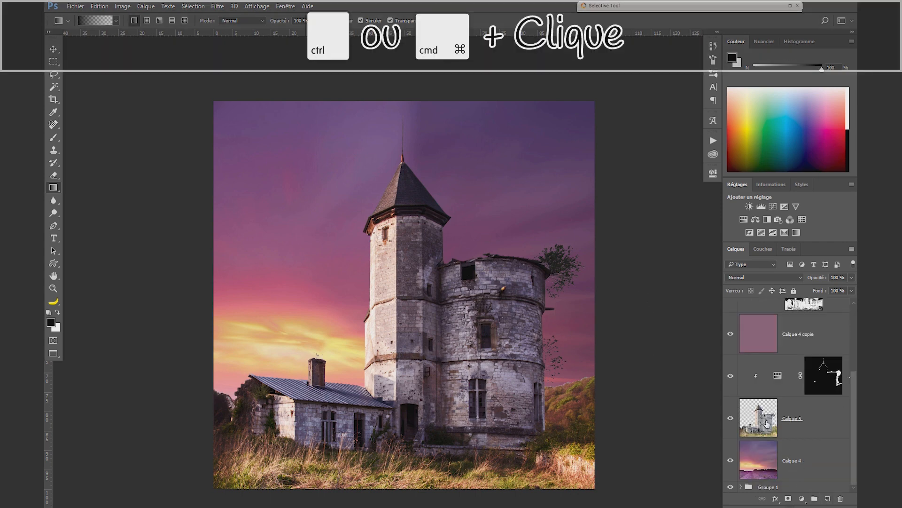
left_click(767, 423, "ctrl")
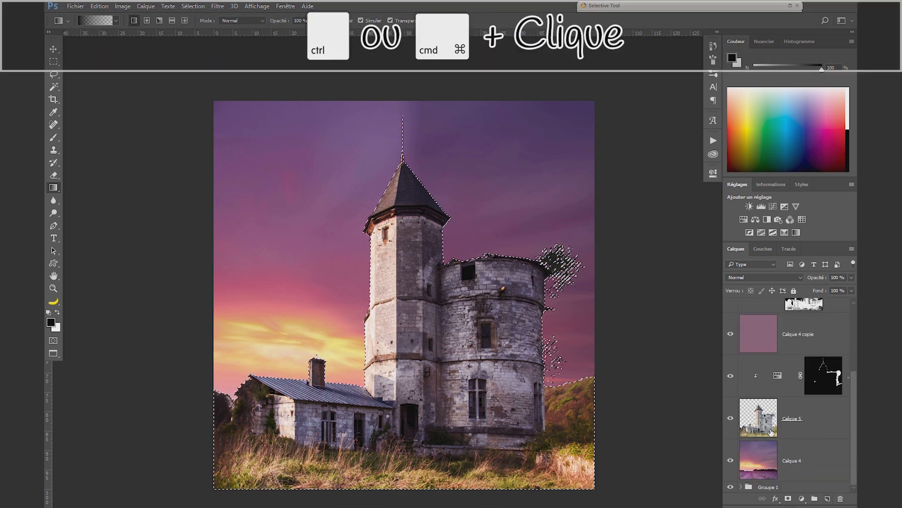
scroll(819, 323, "up", 3)
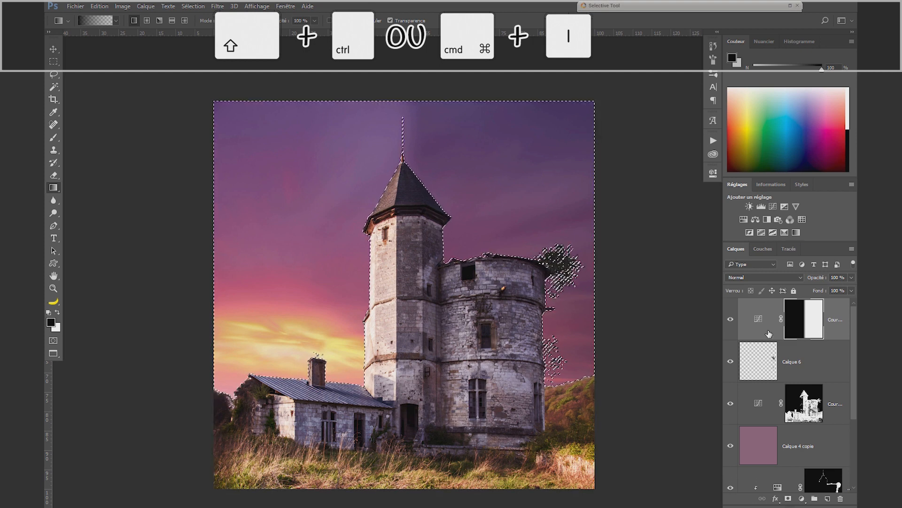
key("shift+ctrl+i")
Paint the selected sky black on the upper Curves mask with a much larger brush, and deselect.
key("b")
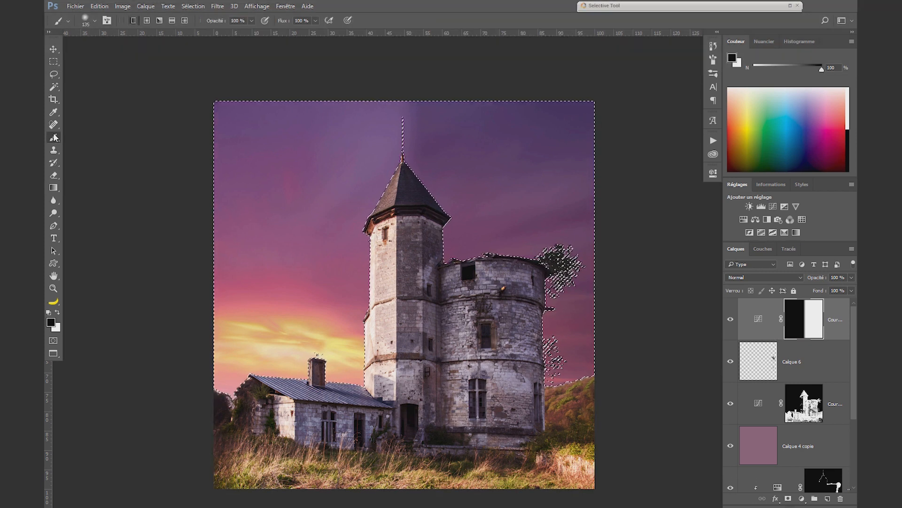
key("bracketright")
key("bracketright")
key("bracketright")
key("bracketright")
key("bracketright")
key("bracketright")
key("bracketright")
key("bracketright")
left_click_drag(436, 125, 544, 372)
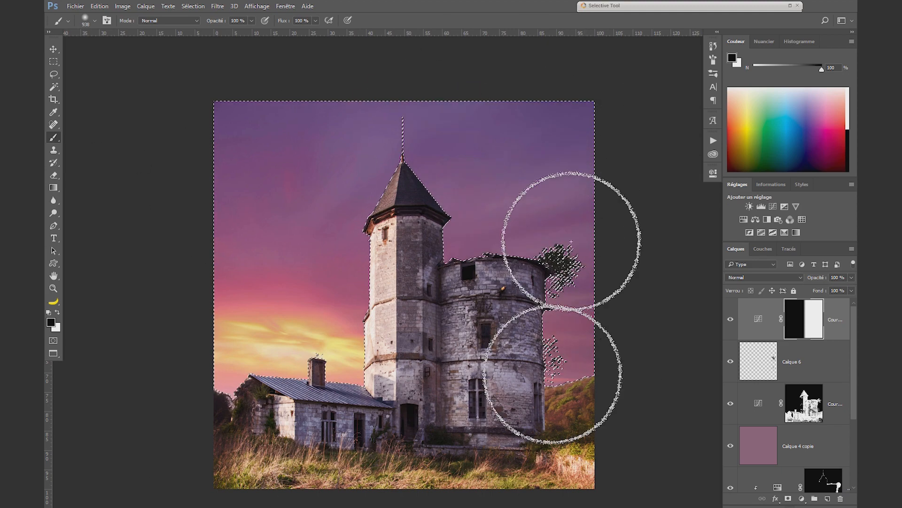
key("ctrl+d")
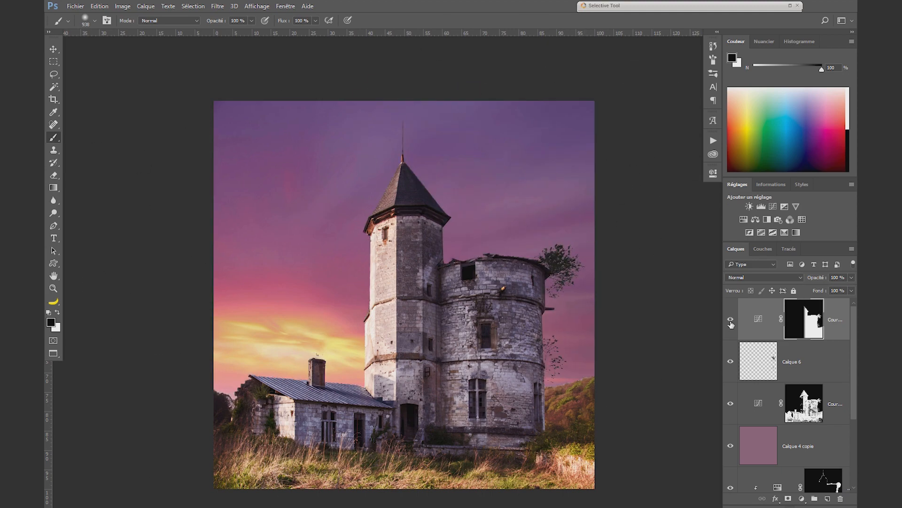
Compare the image with and without the upper Curves adjustment on the shaded side of the castle.
left_click(731, 322)
left_click(731, 324)
left_click(732, 325)
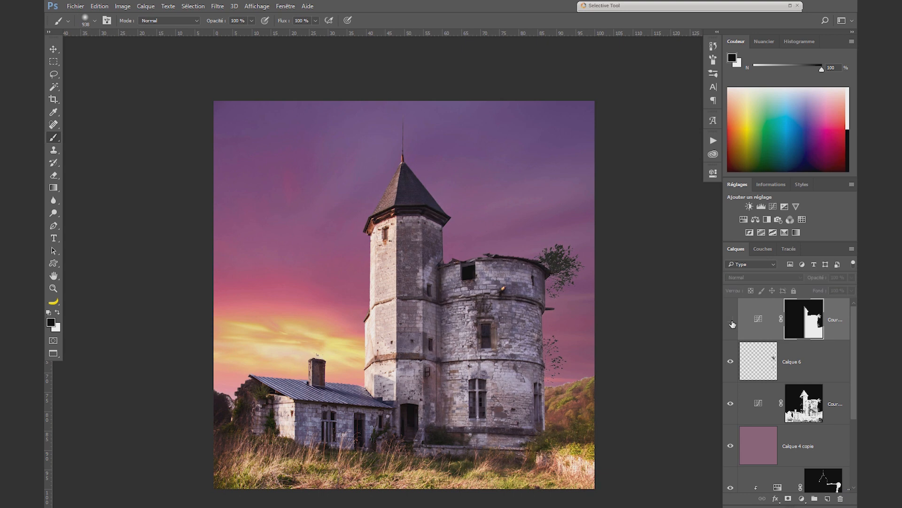
left_click(732, 323)
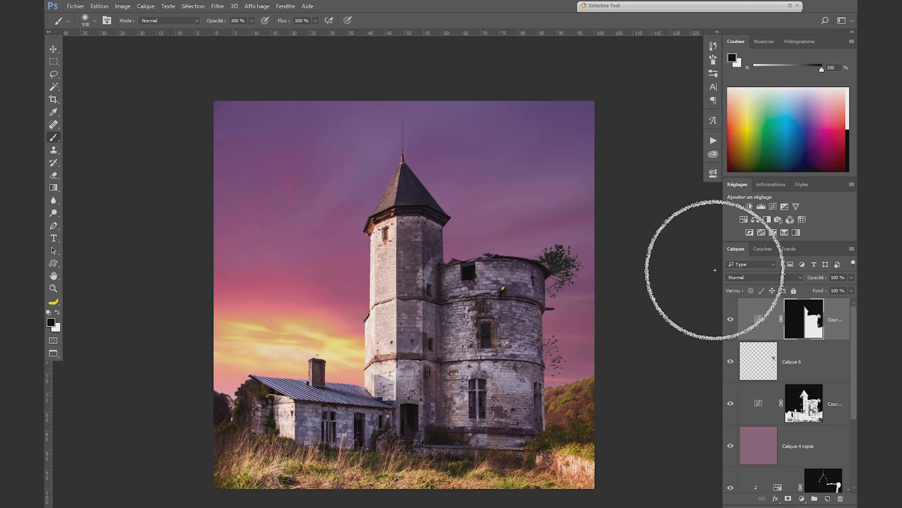
Create a new empty layer at the top of the stack and choose a 2500 px light-rays brush preset.
left_click(829, 500)
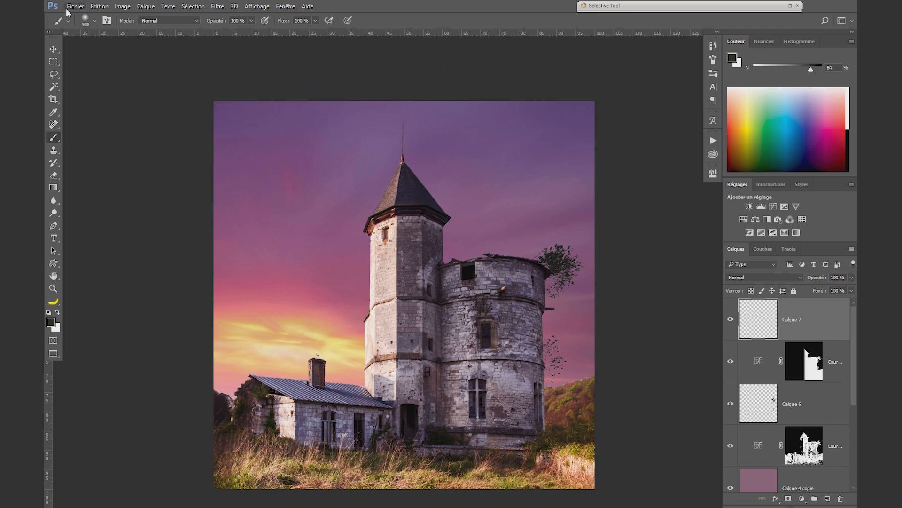
left_click(94, 20)
left_click(127, 137)
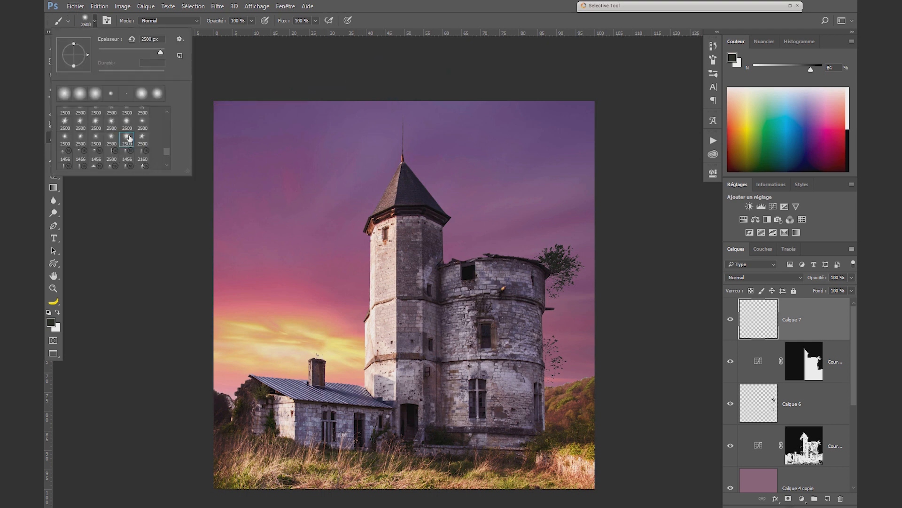
key("Return")
Set the foreground colour to white, enlarge the brush to 3302 px, and stamp one light burst over the pointed tower.
key("d")
key("x")
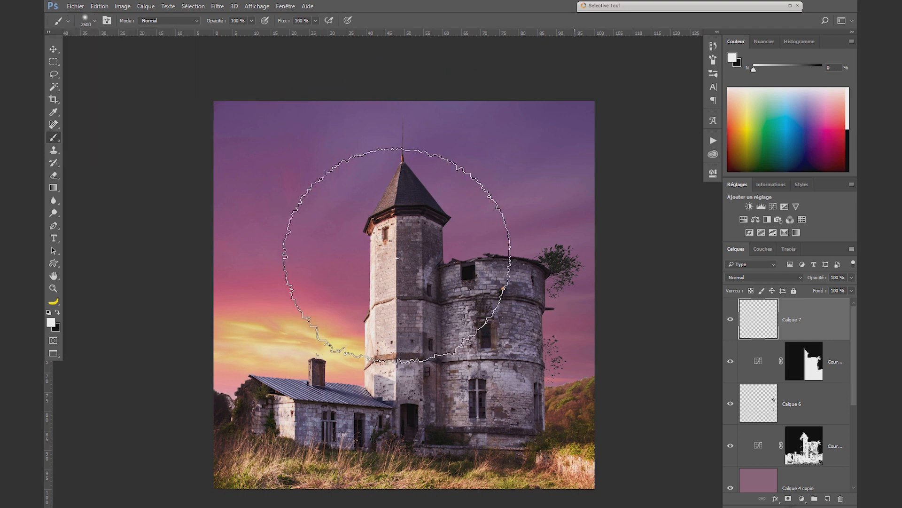
mouse_move(419, 301)
left_mouse_down()
mouse_move(441, 295)
mouse_move(410, 294)
left_mouse_up()
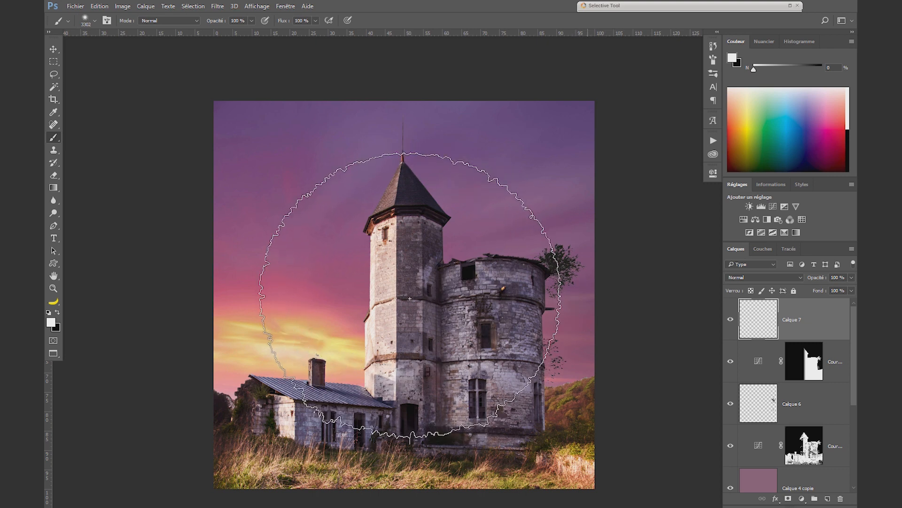
left_click(410, 299)
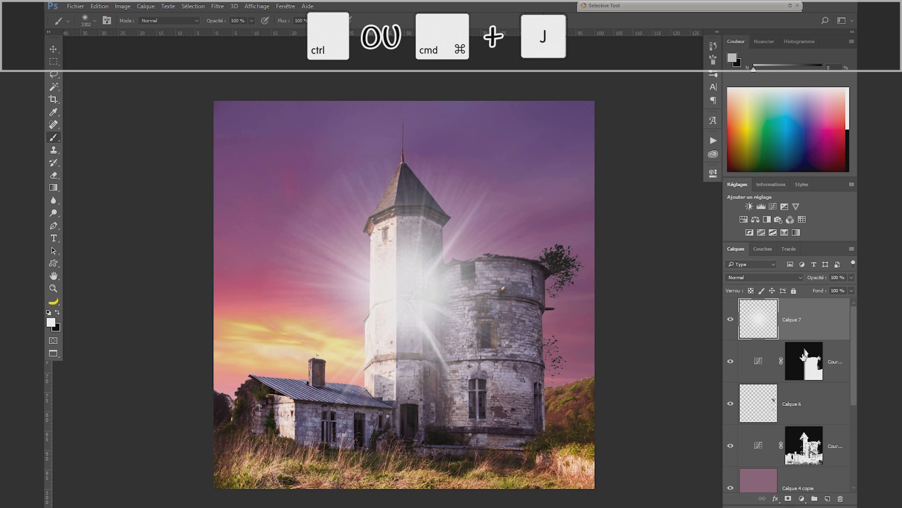
Duplicate the light burst layer, hide the copy, and make the original Calque 7 active.
key("ctrl+j")
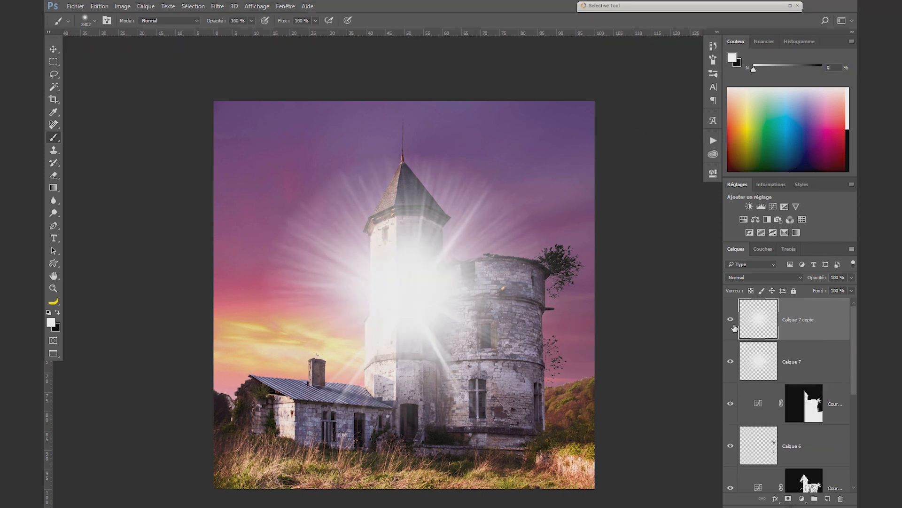
left_click(730, 319)
left_click(753, 365)
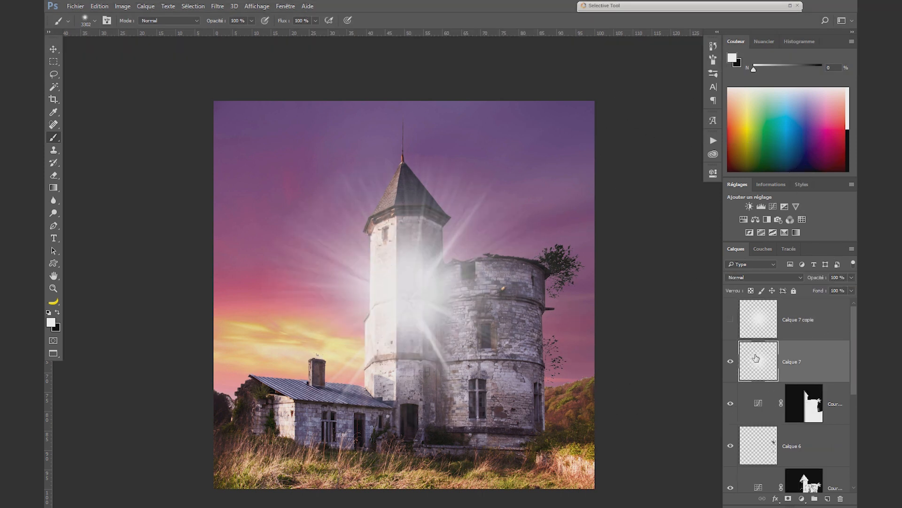
Add a Hue/Saturation adjustment clipped to Calque 7 and colourise it with hue 21, saturation 55 and lightness -42.
left_click(745, 220)
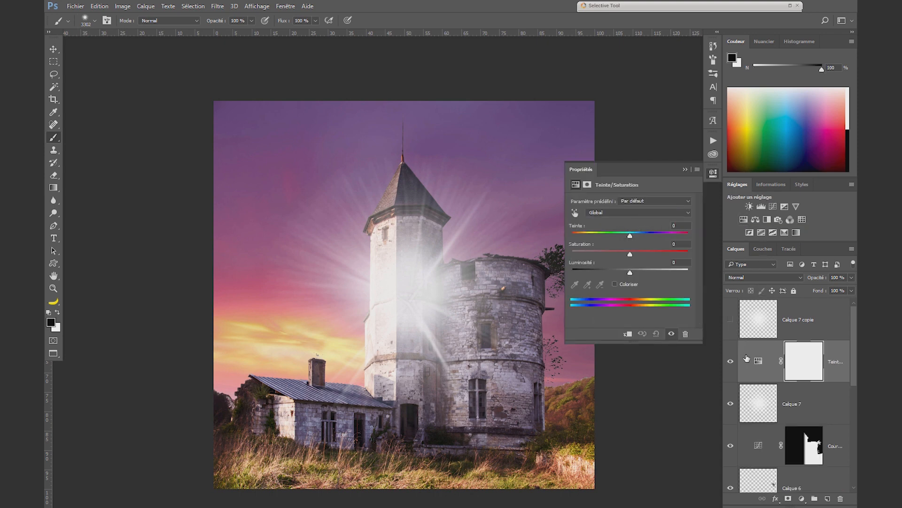
left_click(753, 379, "alt")
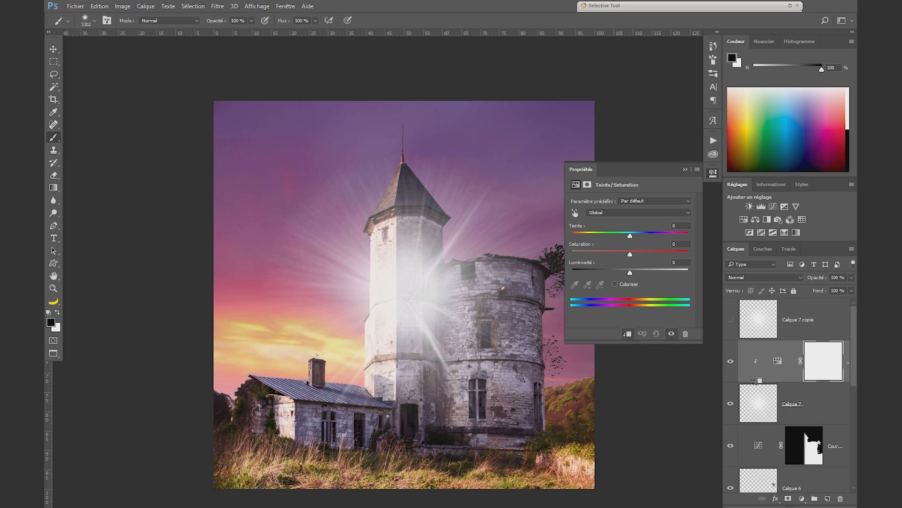
left_click(615, 284)
mouse_move(629, 272)
left_mouse_down()
mouse_move(608, 273)
mouse_move(627, 256)
left_mouse_up()
left_click_drag(572, 235, 578, 238)
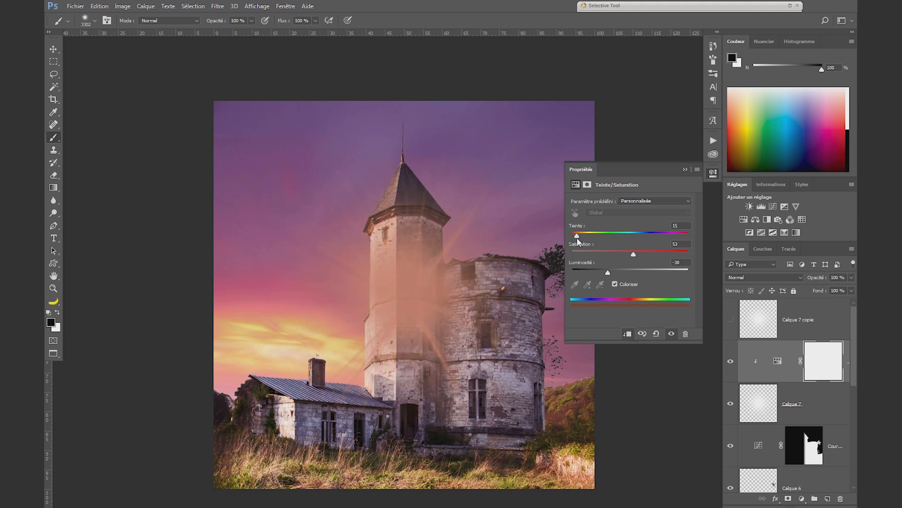
left_click_drag(607, 273, 606, 273)
Set the clipped Hue/Saturation layer's blend mode to Lumière crue, its hue to 15 and its saturation to 84.
left_click(756, 279)
left_click(756, 280)
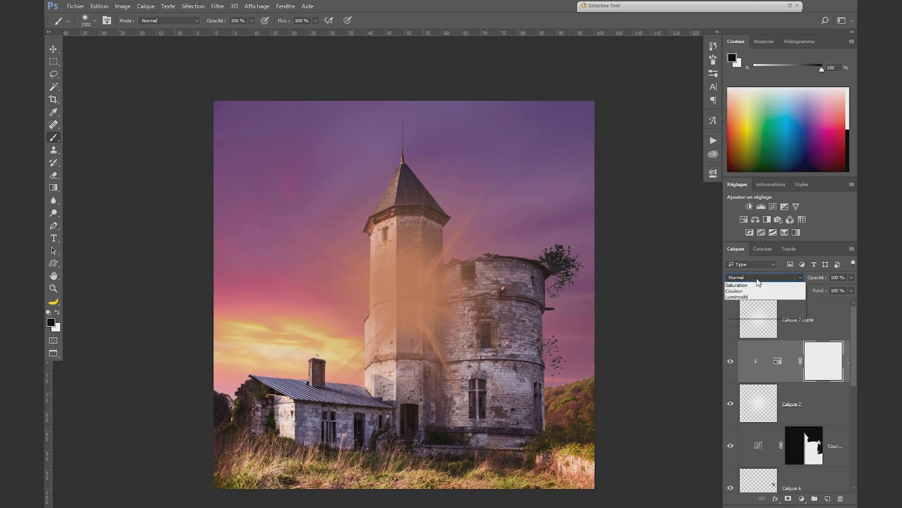
left_click(756, 387)
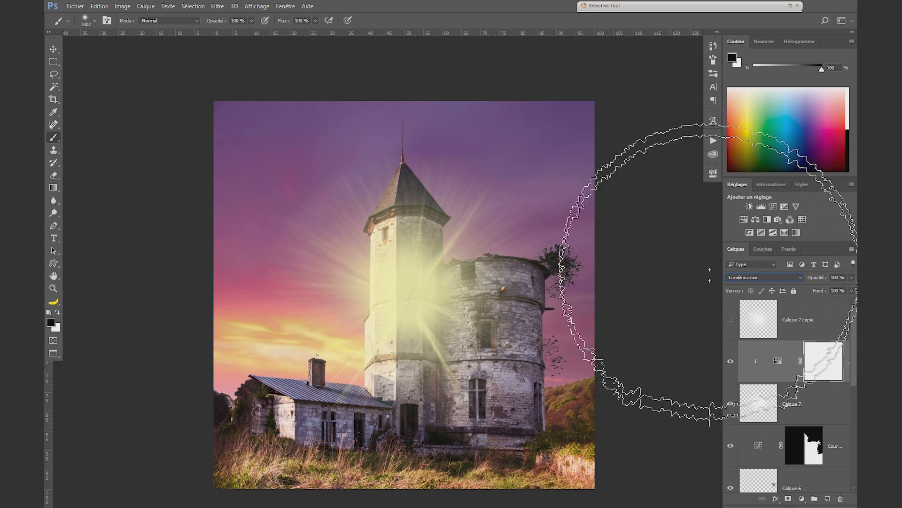
left_click(713, 172)
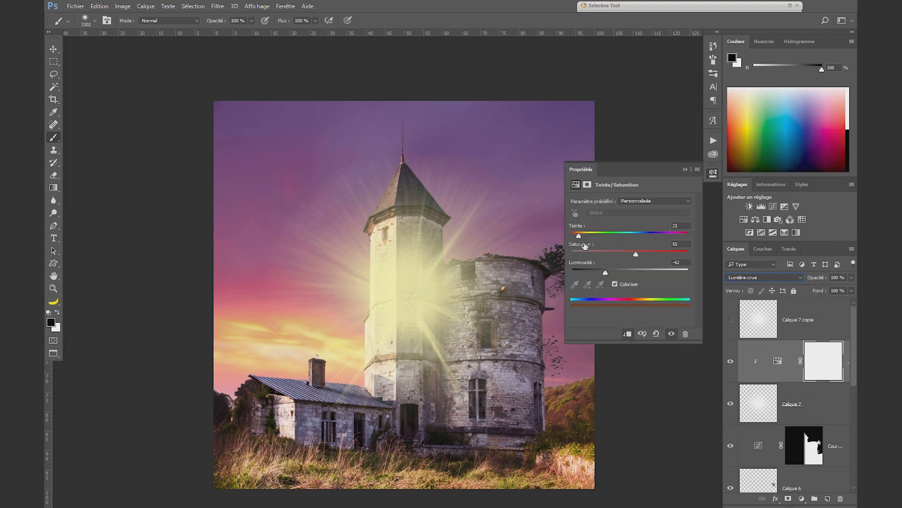
left_click_drag(580, 236, 576, 235)
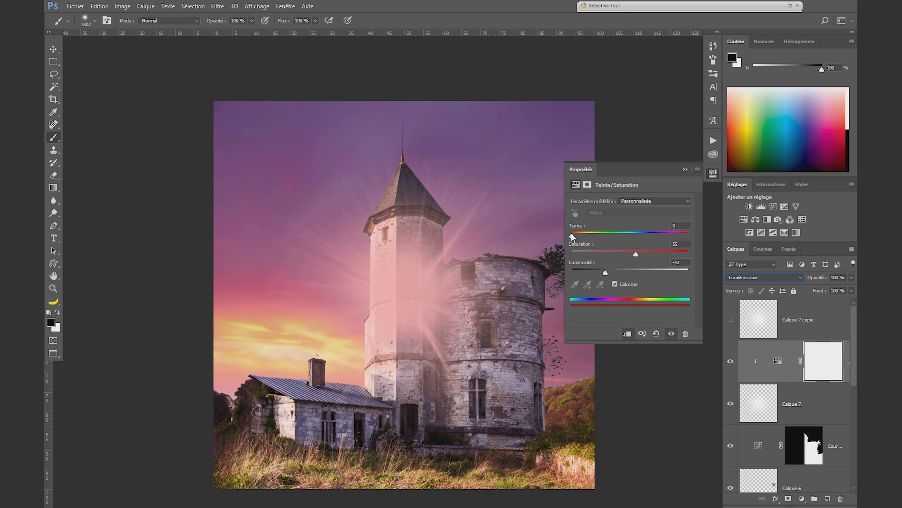
left_click_drag(573, 234, 577, 234)
left_click_drag(636, 254, 670, 254)
key("x")
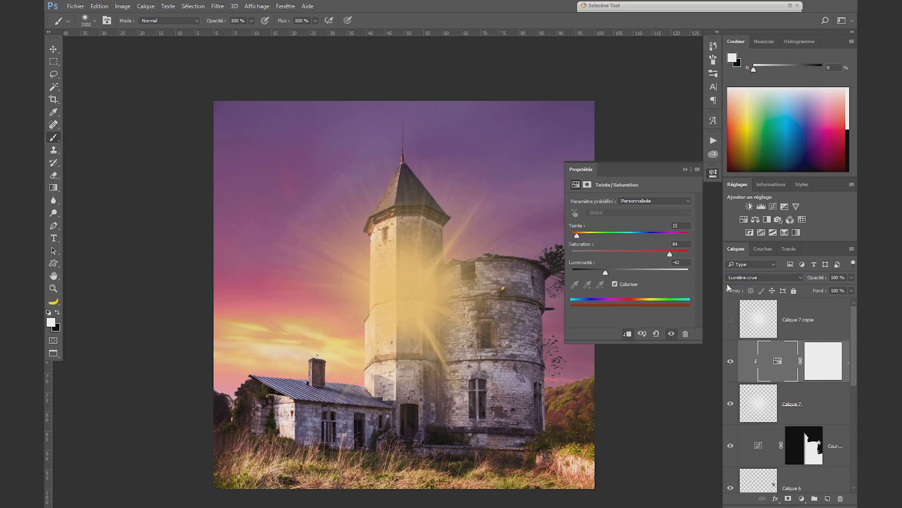
left_click(716, 177)
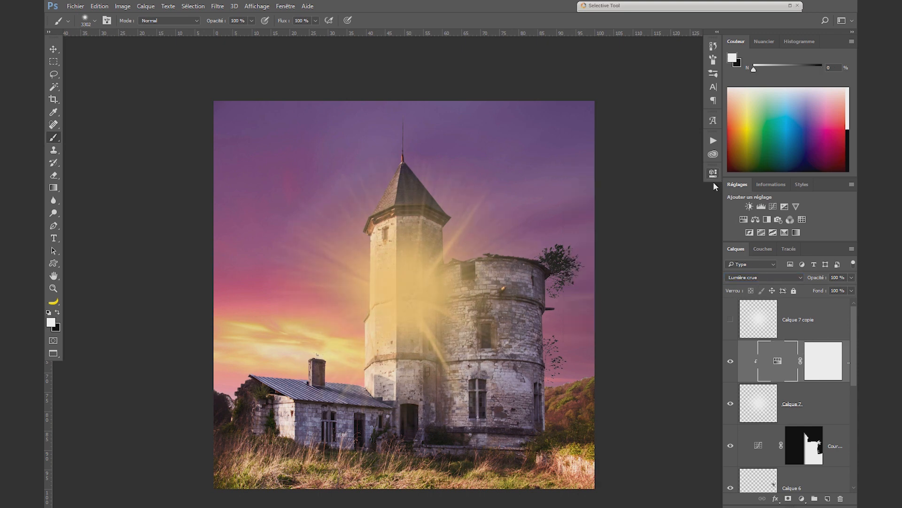
Show Calque 7 copie, add an empty layer above it, and stamp two 1518 px white light bursts on the glow's centre.
left_click(734, 322)
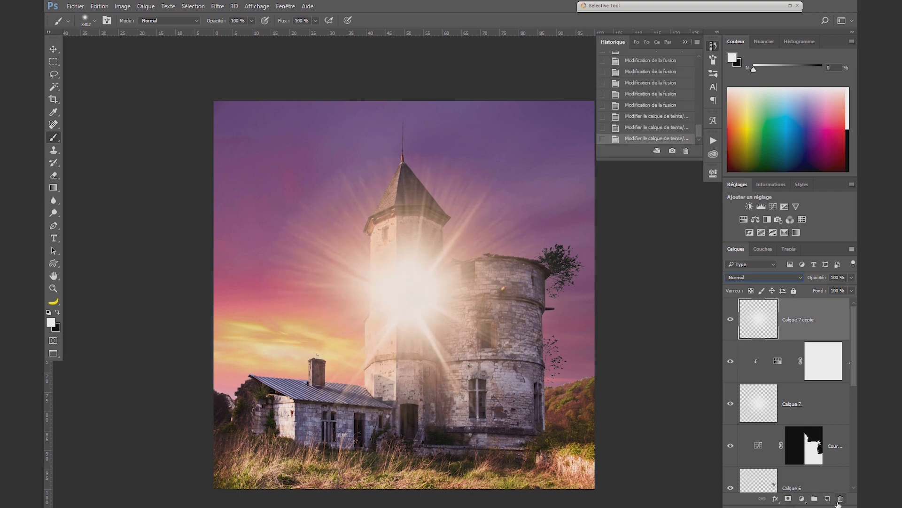
left_click(828, 498)
left_click_drag(410, 285, 367, 294)
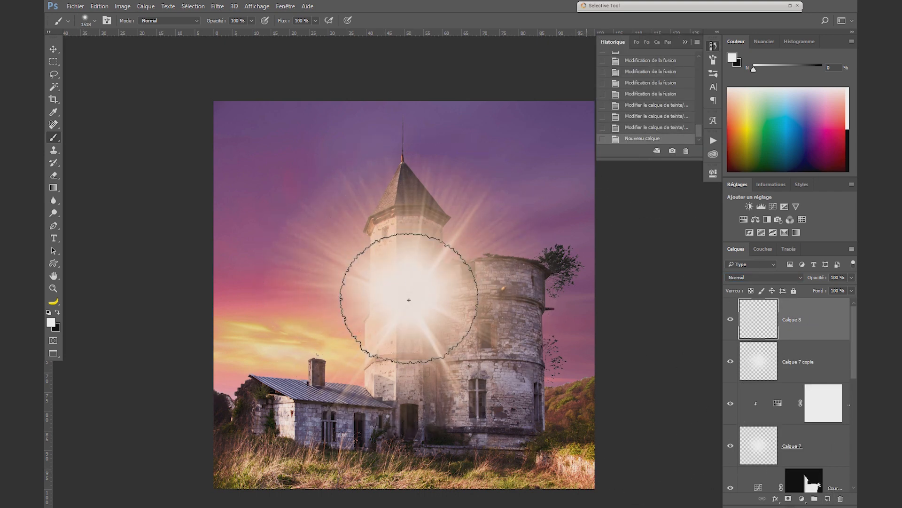
left_click(409, 300)
left_click(409, 298)
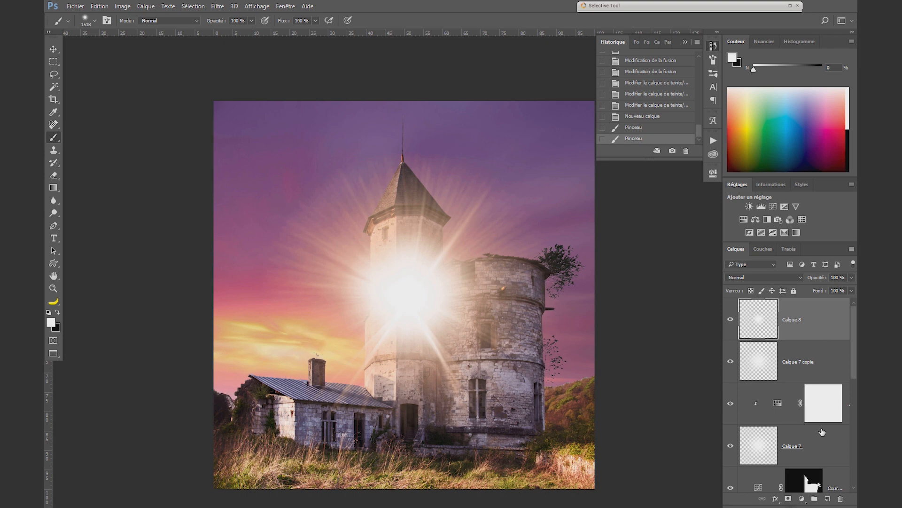
Group the light burst layers from Calque 8 down to Calque 7 and convert the group to a smart object.
left_click(826, 454, "shift")
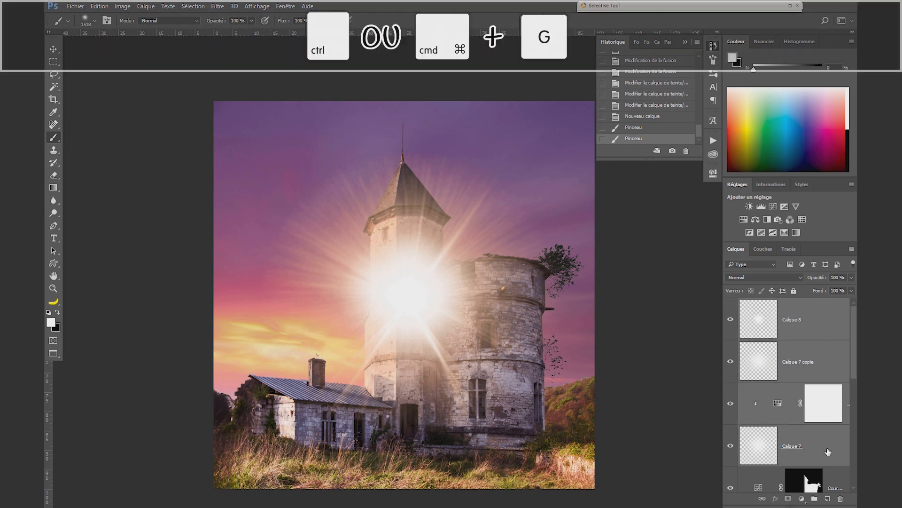
key("ctrl+g")
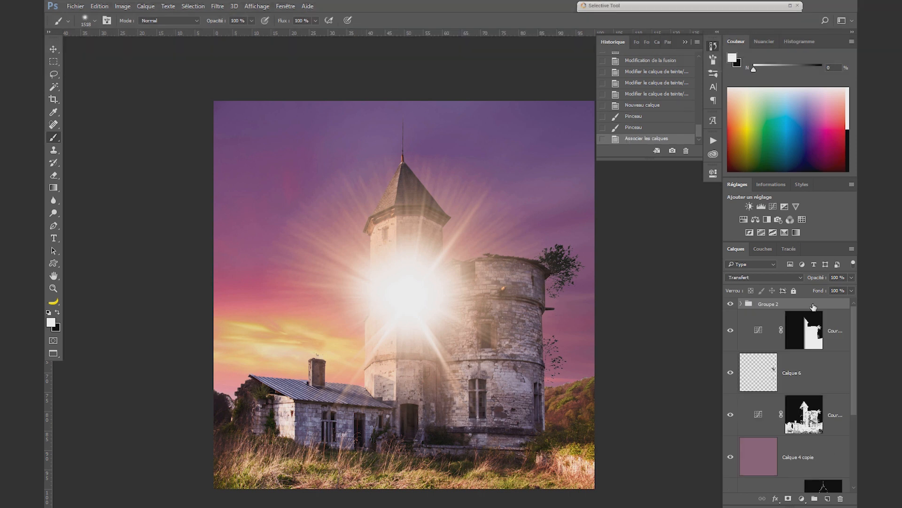
right_click(814, 306)
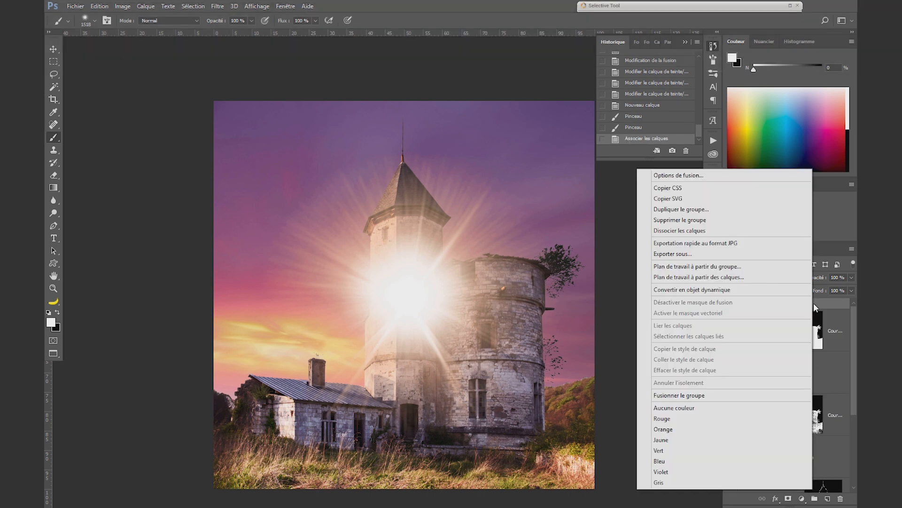
left_click(777, 290)
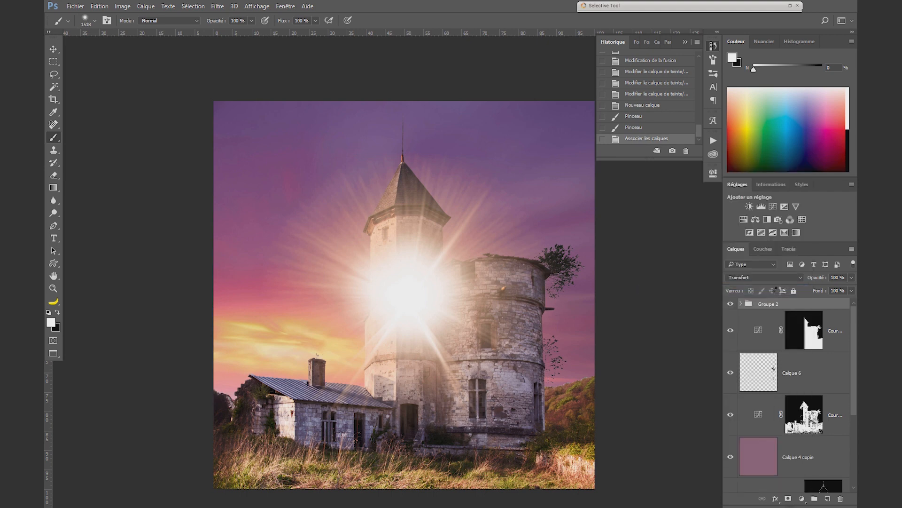
Apply a Gaussian Blur to the light burst smart object and move it into the sky above the low house.
left_click(218, 6)
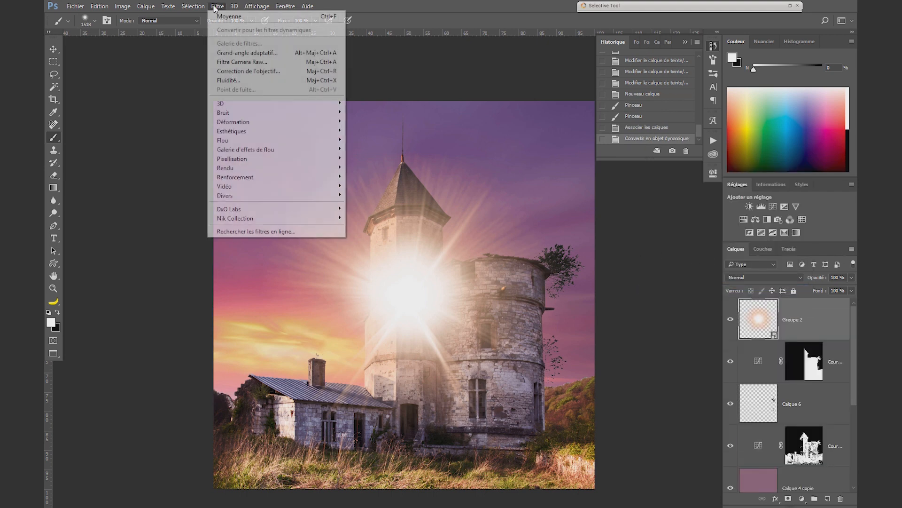
mouse_move(230, 147)
left_click(188, 186)
key("Return")
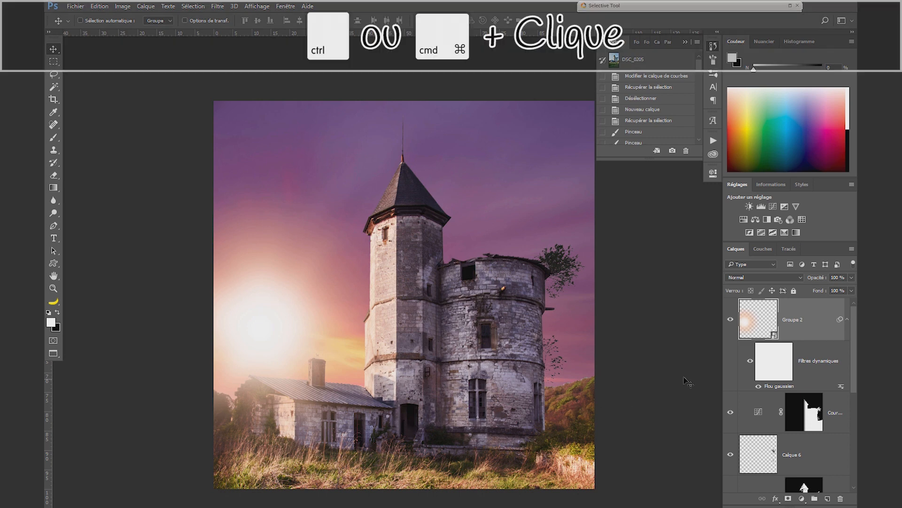
Load the light burst's outline as a selection, invert it, and add a Curves adjustment mapping input 131 to output 114.
key("ctrl")
left_click(755, 325, "ctrl")
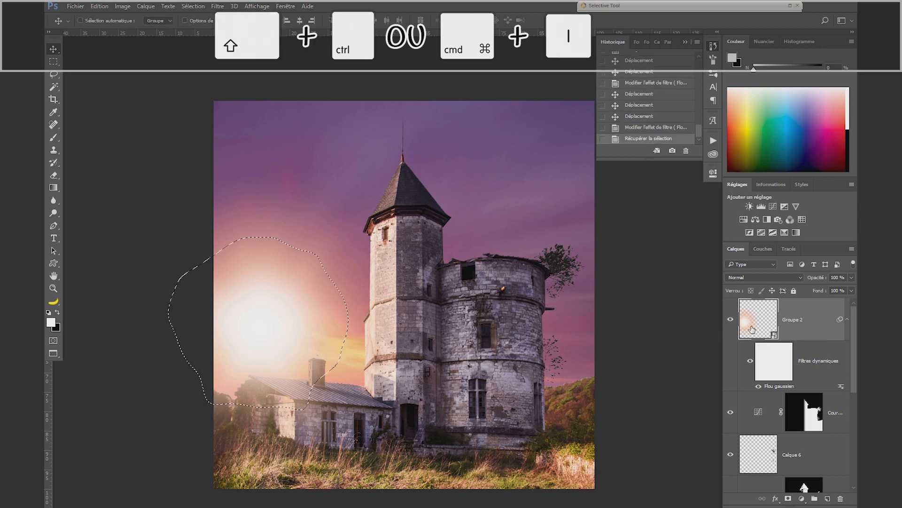
key("shift+ctrl+i")
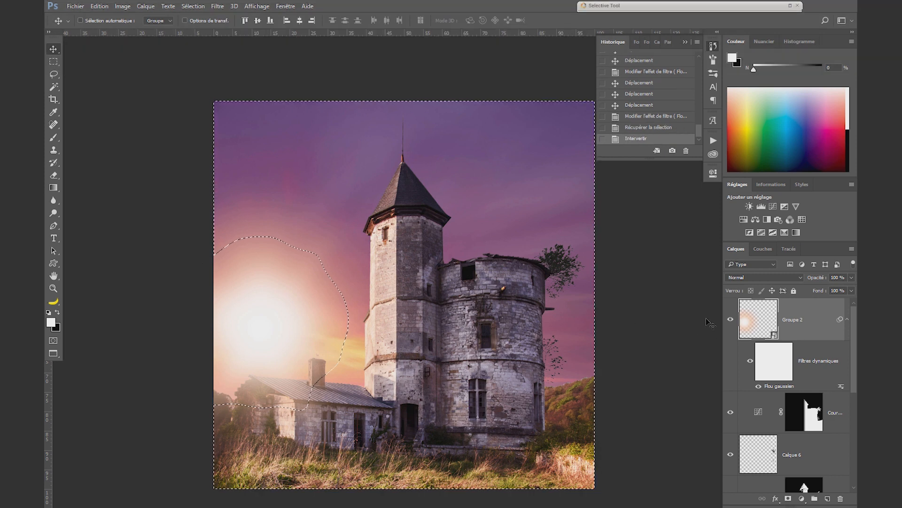
left_click(772, 206)
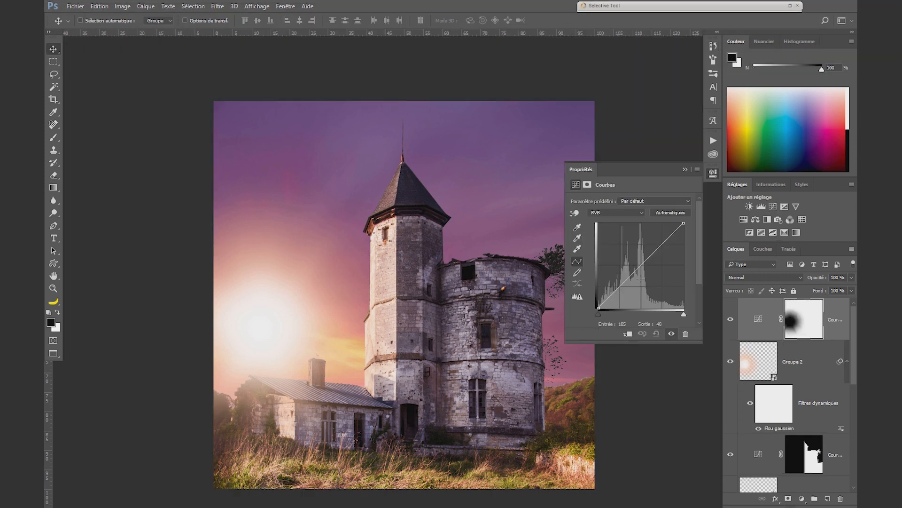
left_click_drag(640, 271, 642, 270)
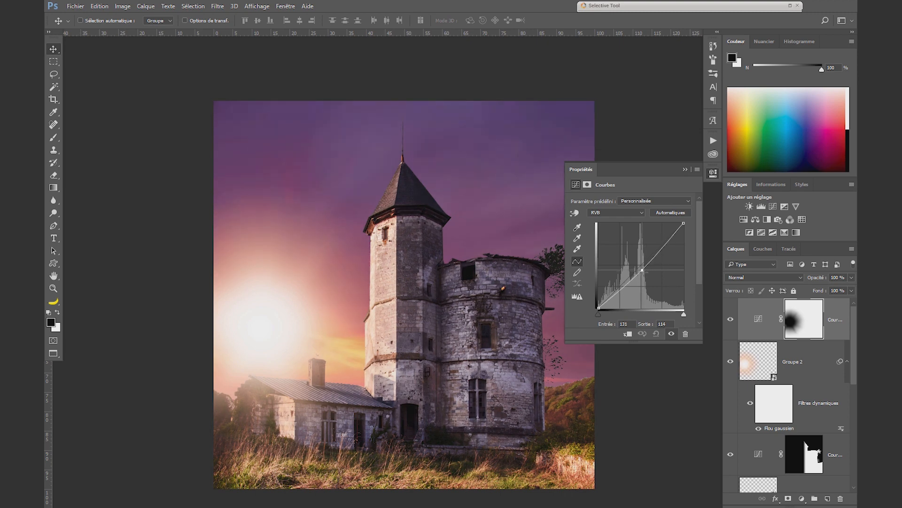
Check the new Curves adjustment's effect and mask, and set its opacity to 55%.
left_click(731, 324)
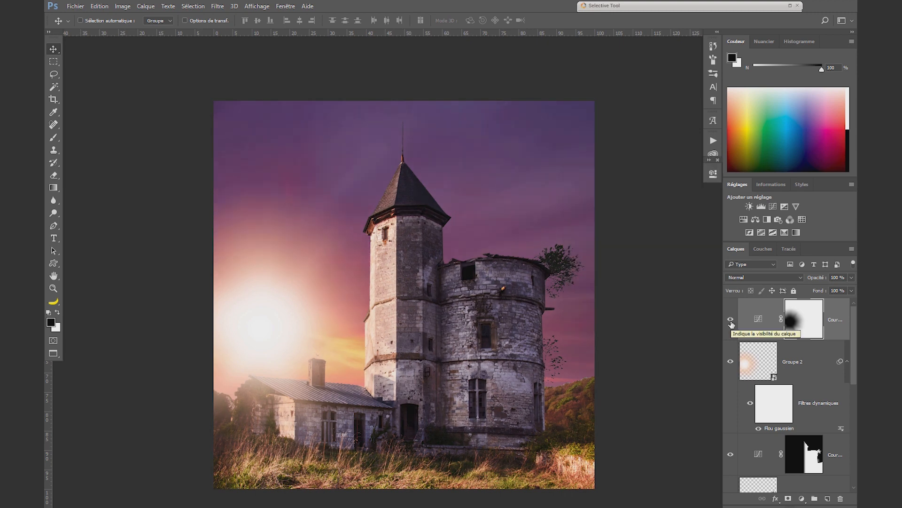
left_click(802, 326, "alt")
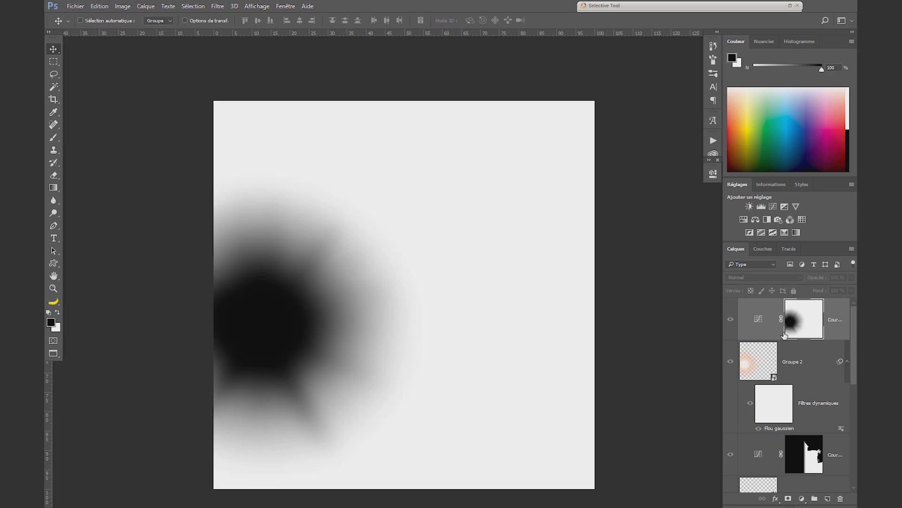
left_click(761, 320)
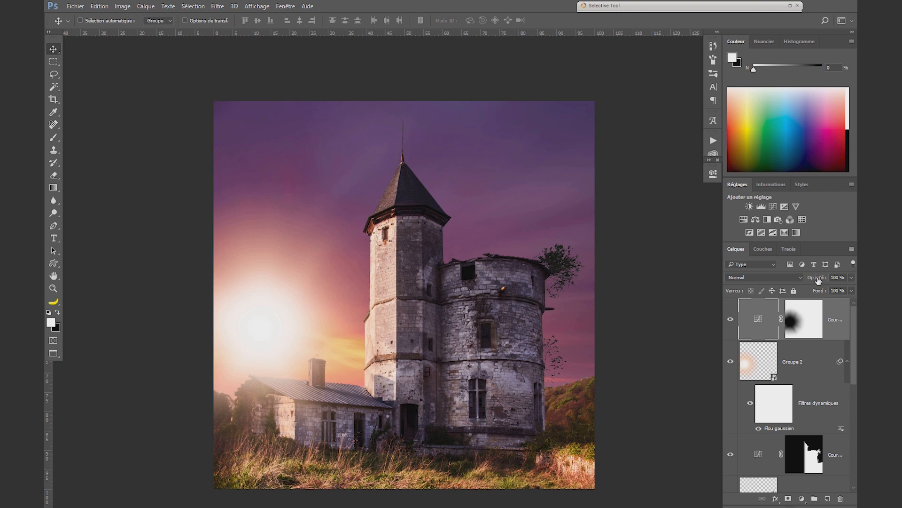
left_click_drag(817, 277, 779, 279)
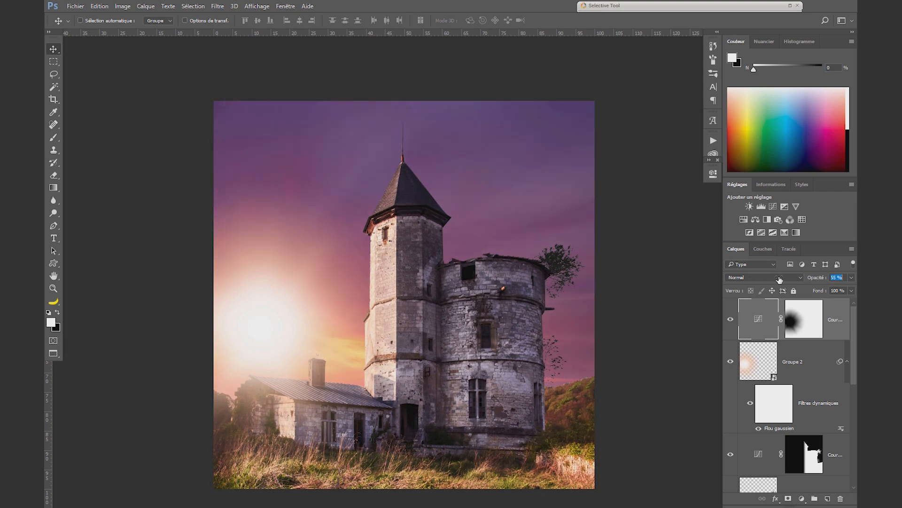
left_click(731, 320)
left_click(731, 320)
Add a white solid colour fill layer on top of the stack and set its opacity to 0%.
scroll(468, 353, "down", 3)
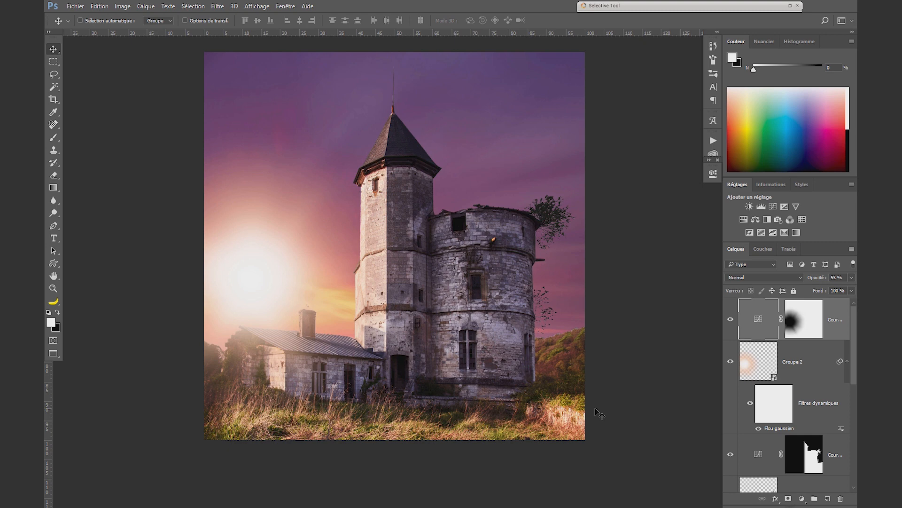
left_click(802, 498)
left_click(761, 294)
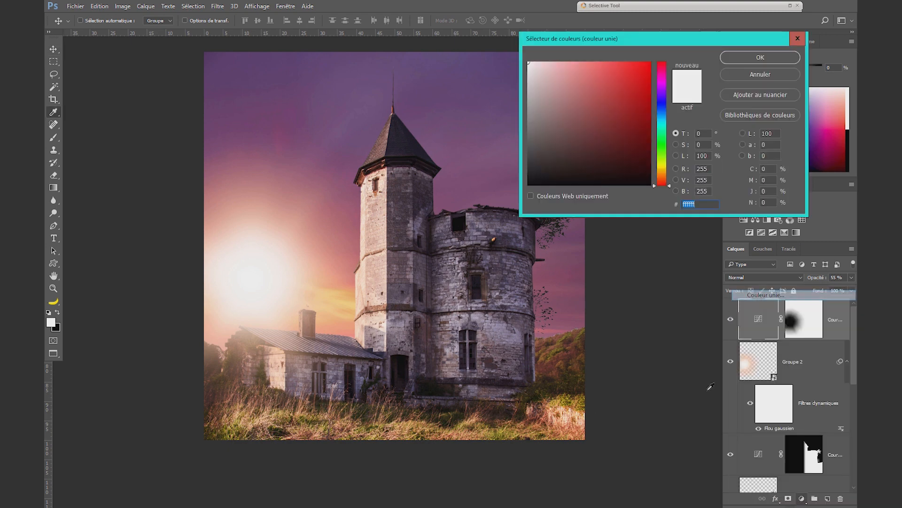
left_click(761, 57)
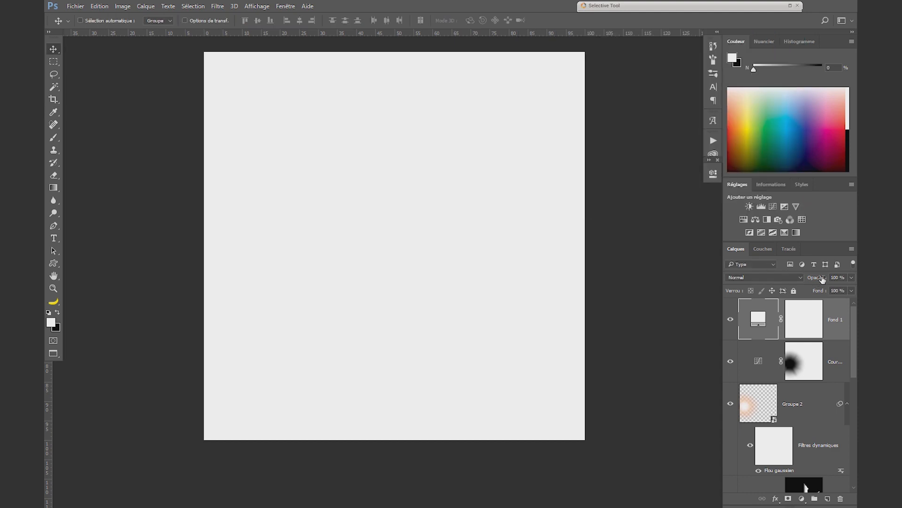
left_click_drag(823, 279, 574, 303)
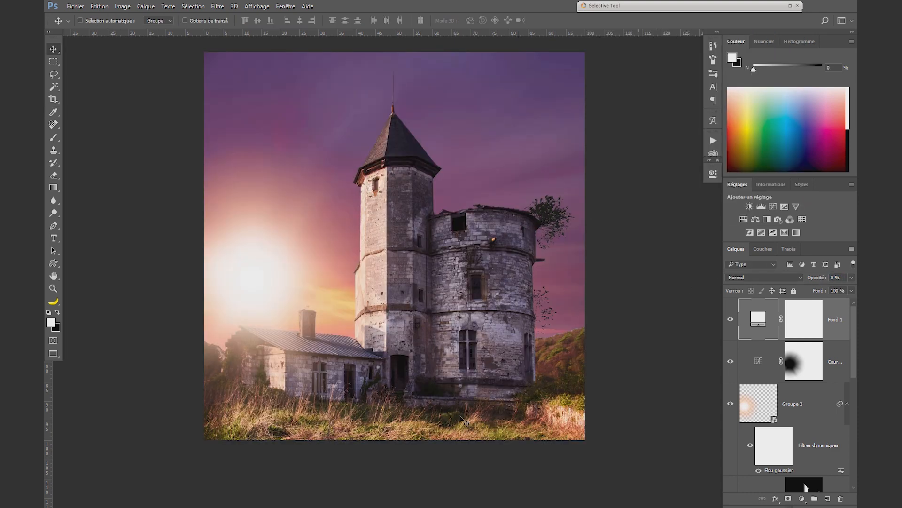
Change the fill layer's colour to #1a1c0c sampled from the shaded grass and raise its opacity to about 93%.
key("z")
left_click_drag(425, 410, 493, 387)
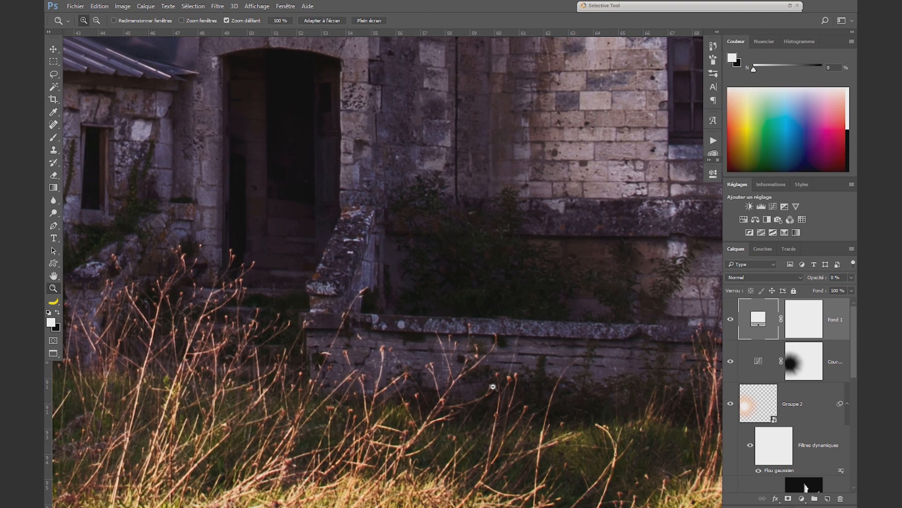
double_click(765, 321)
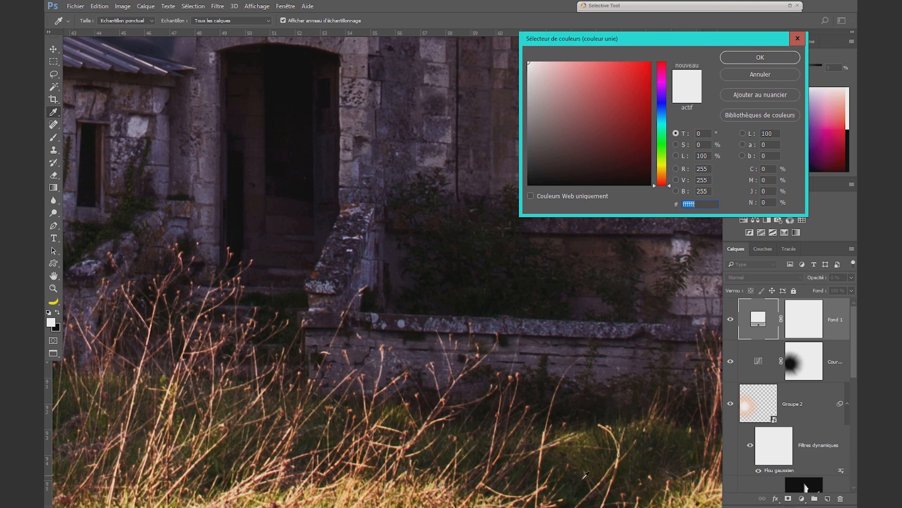
left_click_drag(574, 439, 549, 378)
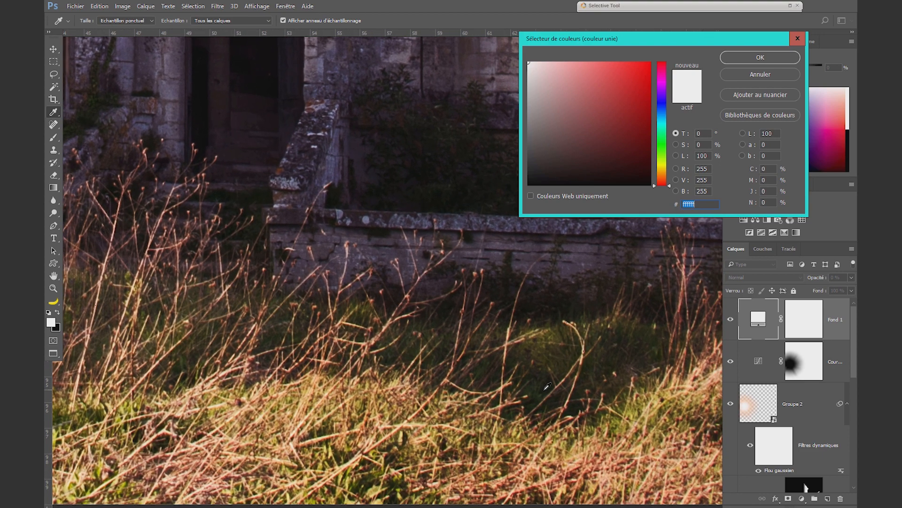
left_click(545, 384)
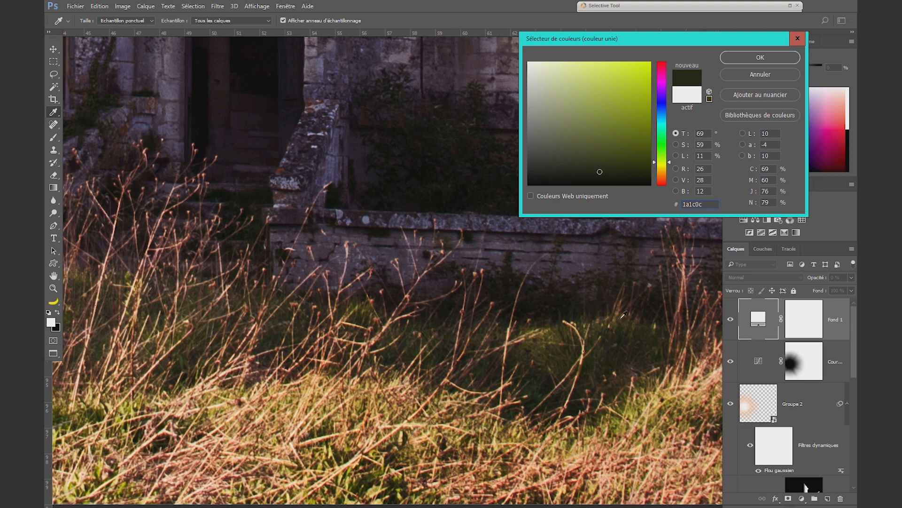
left_click(768, 58)
left_click_drag(814, 280, 846, 280)
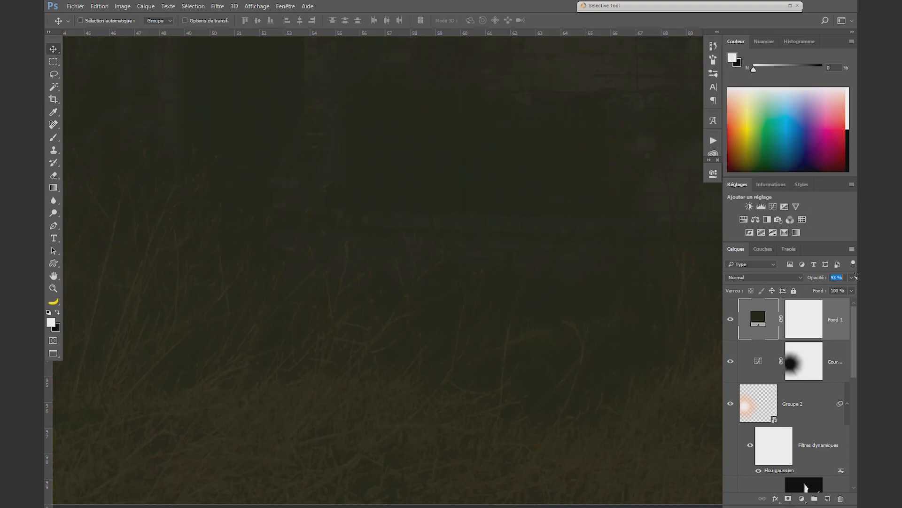
Set the fill layer to Produit (Multiply) blending at 100% opacity and invert its mask to black.
key("ctrl+0")
left_click(768, 277)
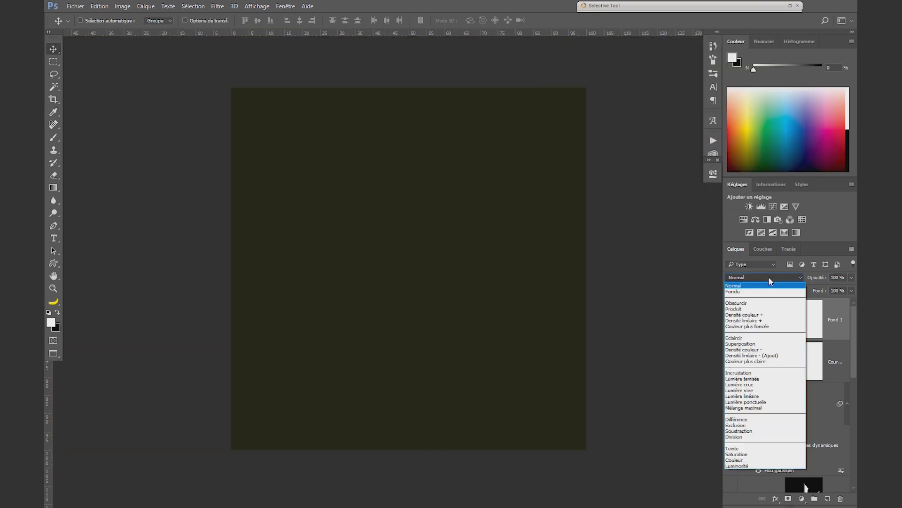
left_click(734, 309)
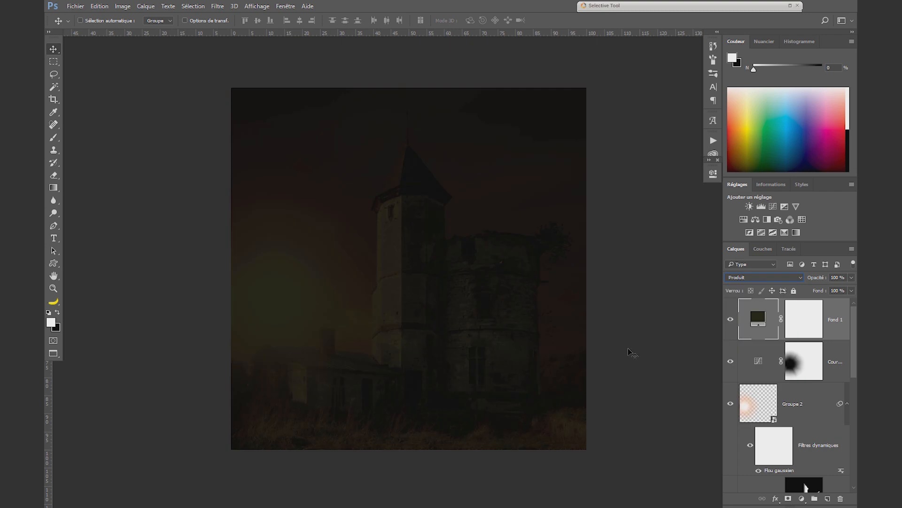
left_click(804, 333)
key("d")
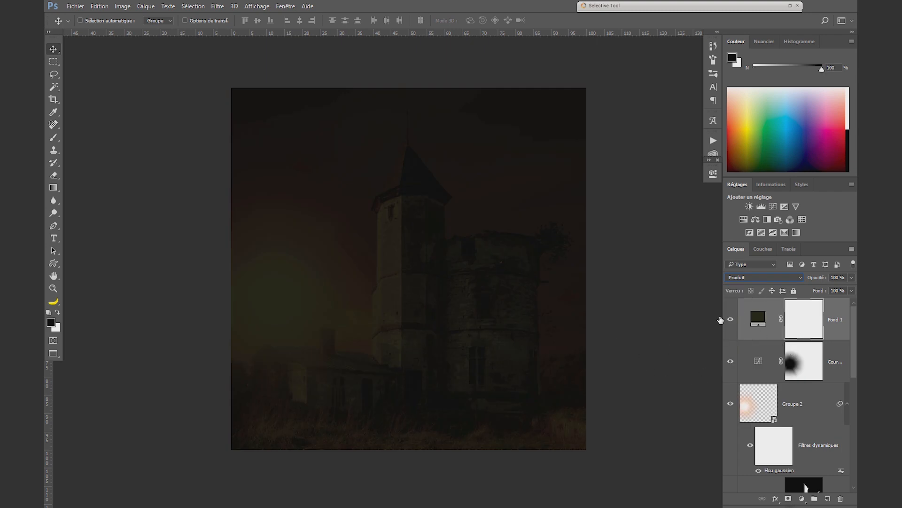
key("ctrl+i")
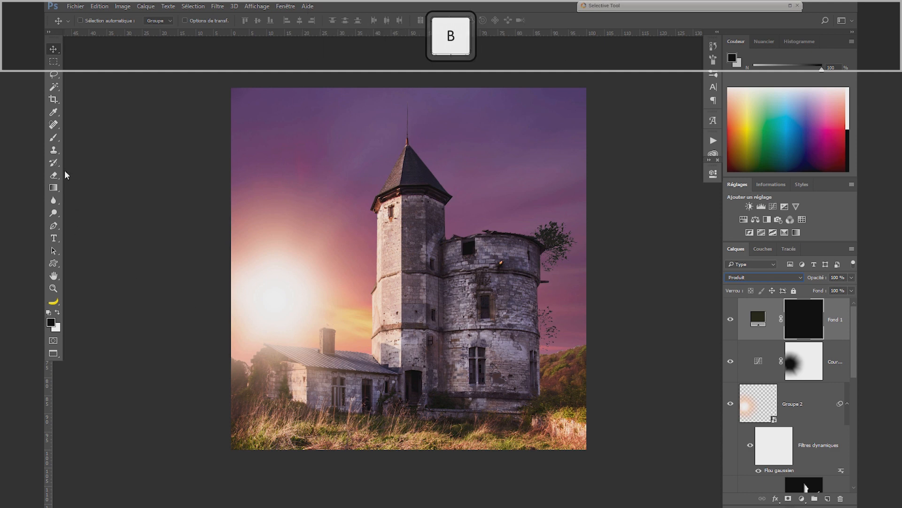
Choose the soft round brush from the presets, set its flow to 10% and reduce its size.
left_click(55, 138)
left_click(93, 21)
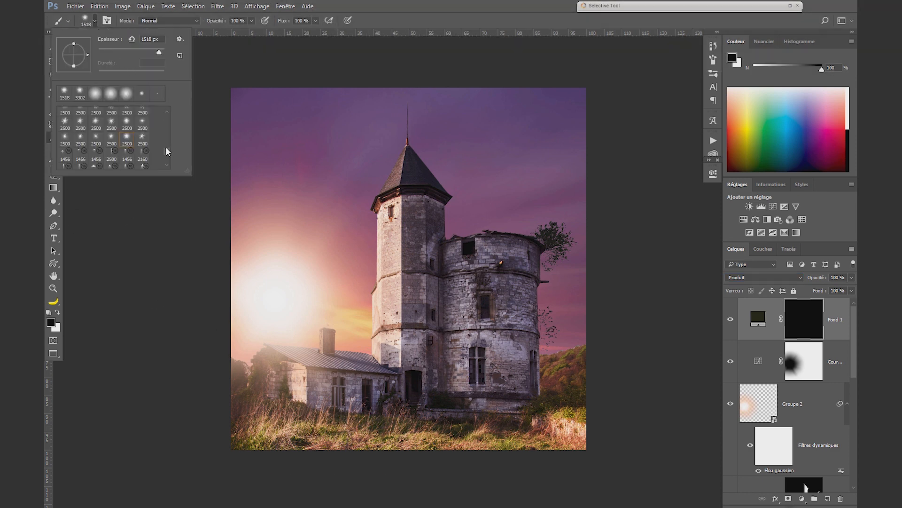
left_click_drag(167, 147, 171, 74)
double_click(66, 117)
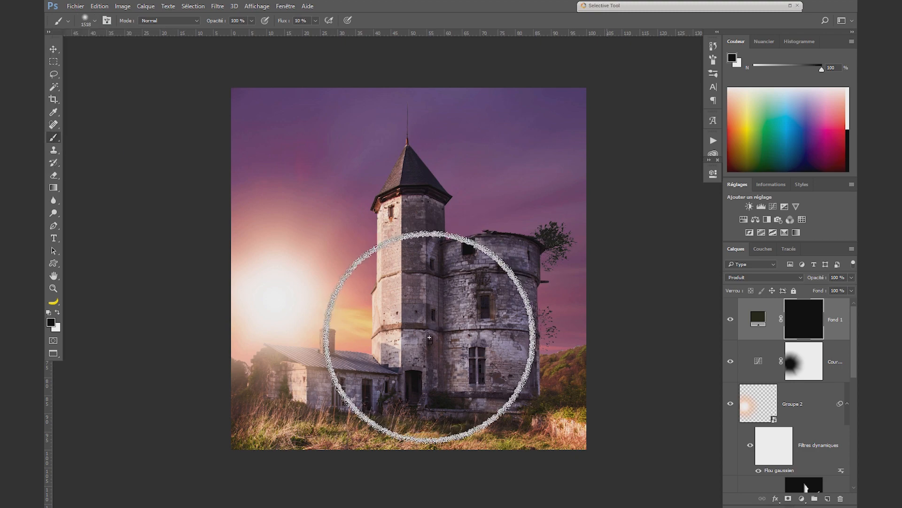
key("shift+1")
right_click(432, 332, "alt")
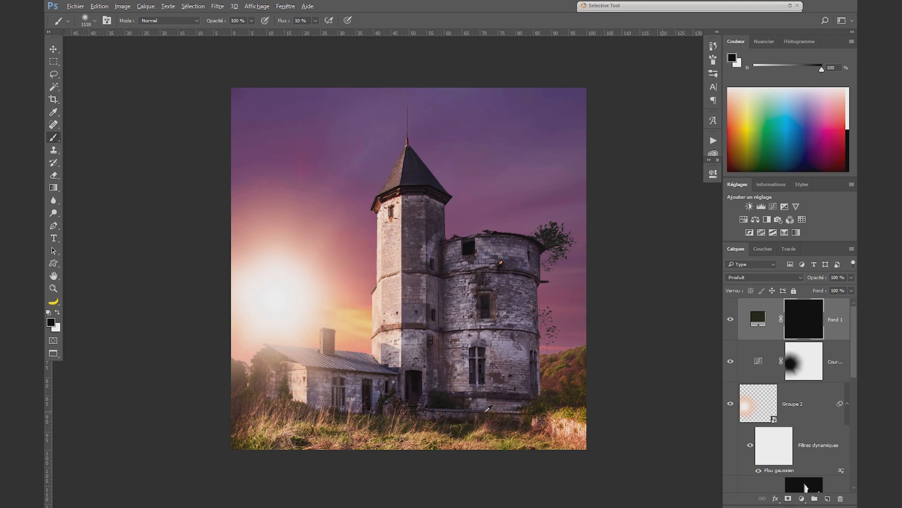
Paint white on the fill layer's mask over the grass along the image's lower edge to bring in the shadow.
key("ctrl+space")
mouse_move(455, 417)
left_mouse_down()
mouse_move(476, 415)
mouse_move(517, 437)
mouse_move(448, 327)
left_mouse_up()
right_click(444, 335, "alt")
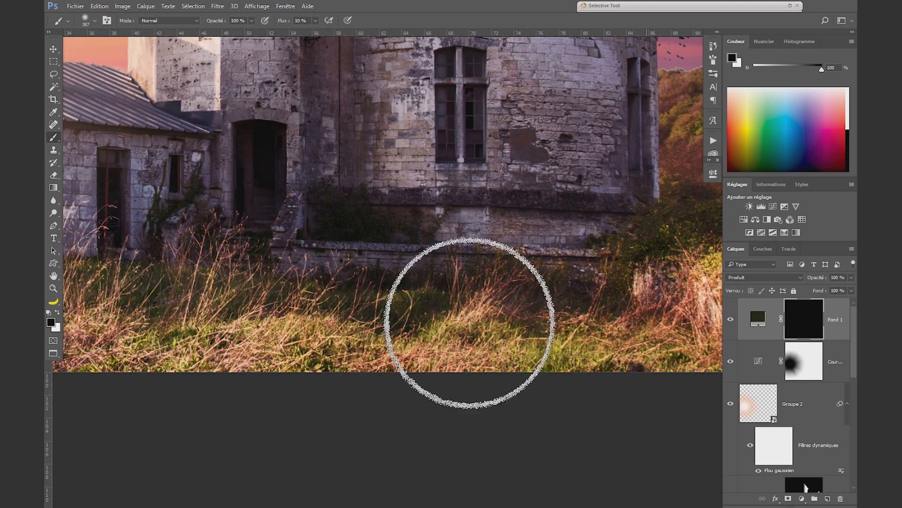
key("space")
left_click_drag(545, 293, 358, 346)
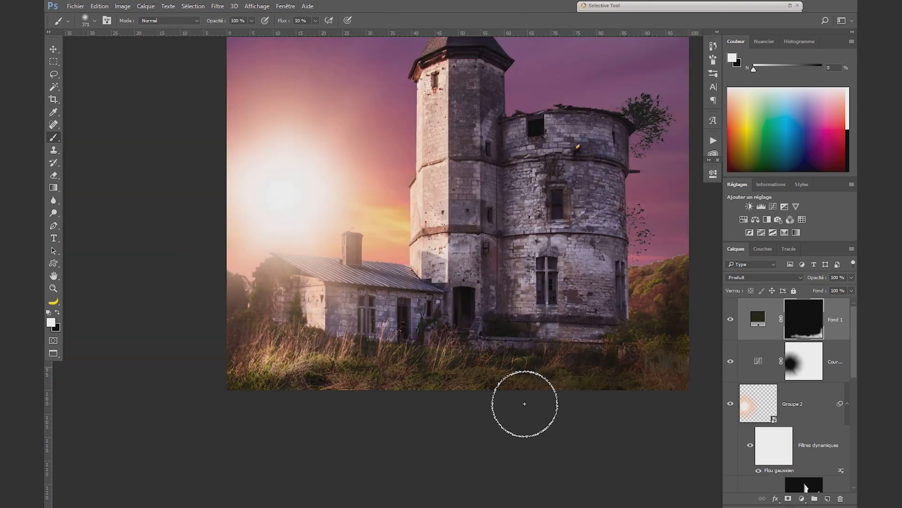
scroll(524, 403, "down", 2)
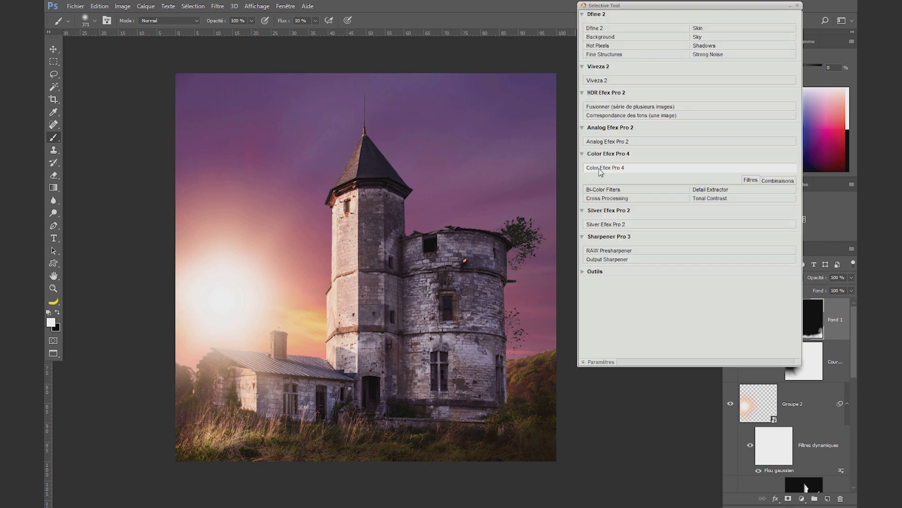
Start Color Efex Pro 4's Bi-Color Filters with Rotation 262°, Diaphragme 100% and Déplacement vertical 50%.
left_click(600, 168)
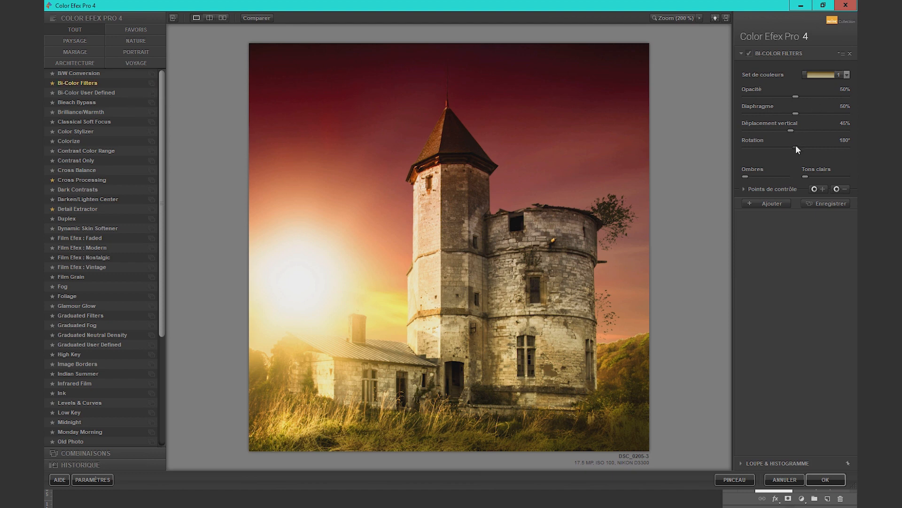
left_click_drag(796, 146, 819, 152)
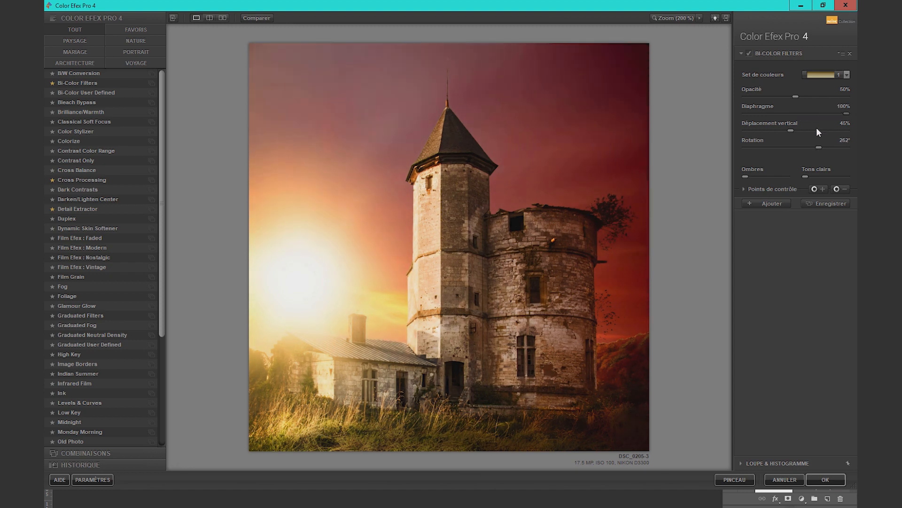
left_click_drag(793, 131, 796, 131)
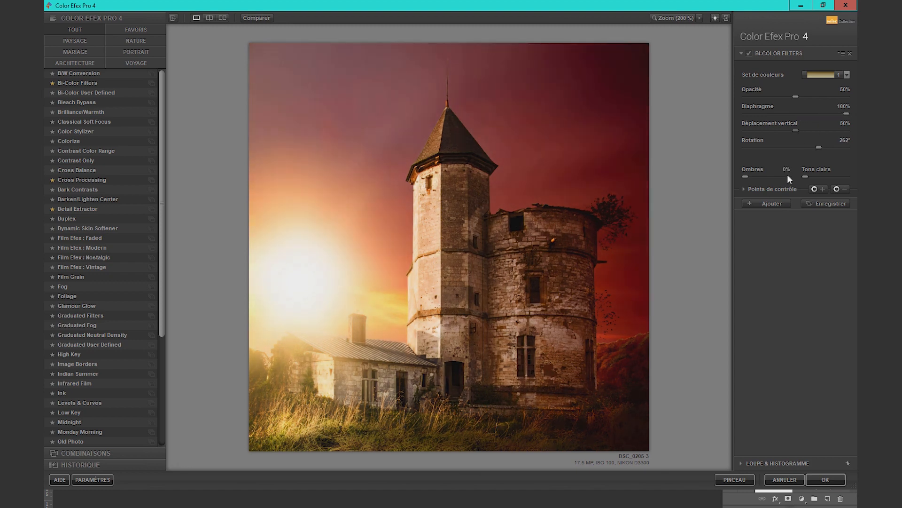
Choose colour set Froid/Chaud 2, raise the Ombres protection, apply the Bi-Color filter and compare the image with and without it.
left_click(826, 74)
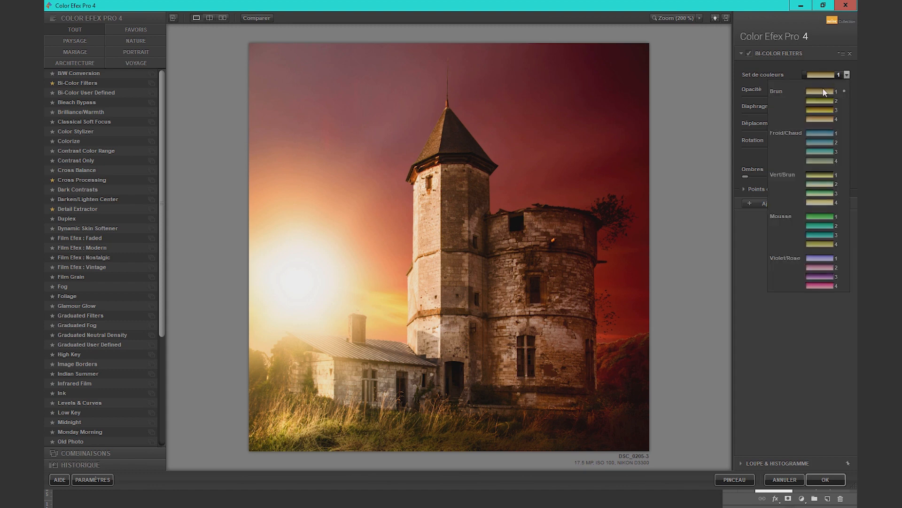
left_click(818, 143)
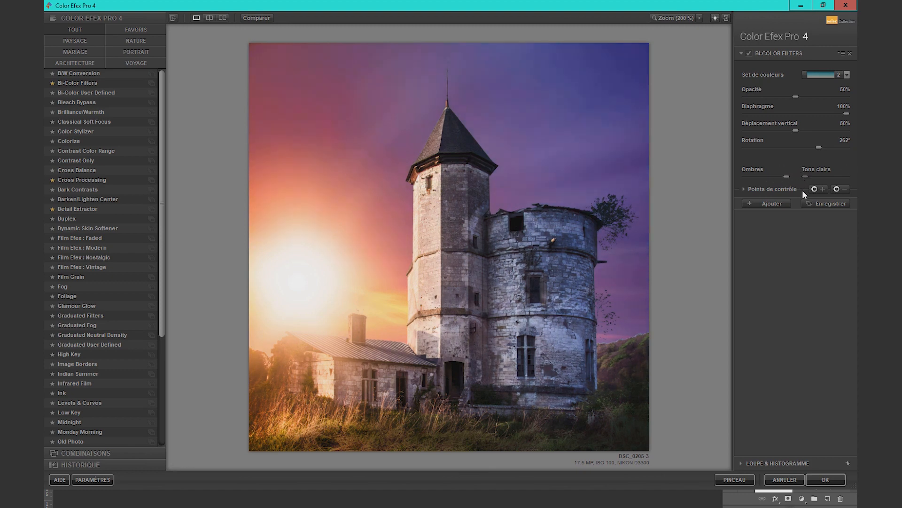
left_click(746, 189)
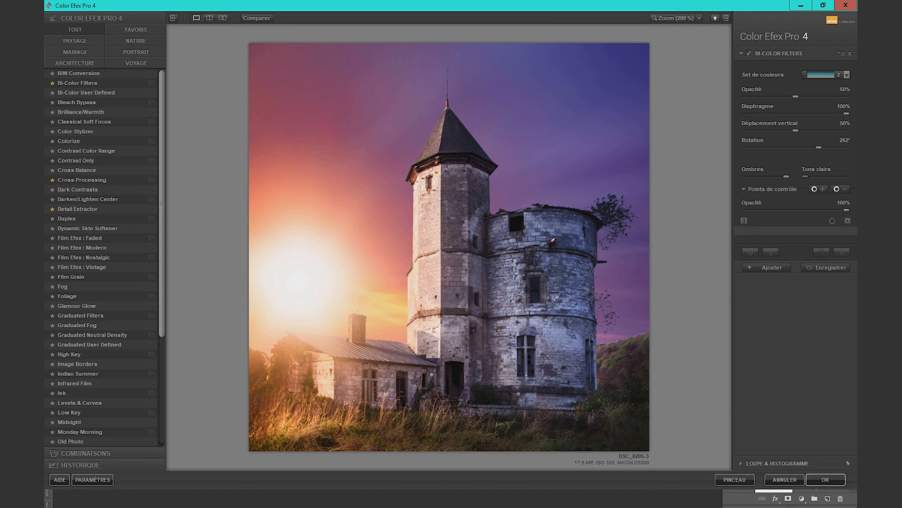
left_click(826, 479)
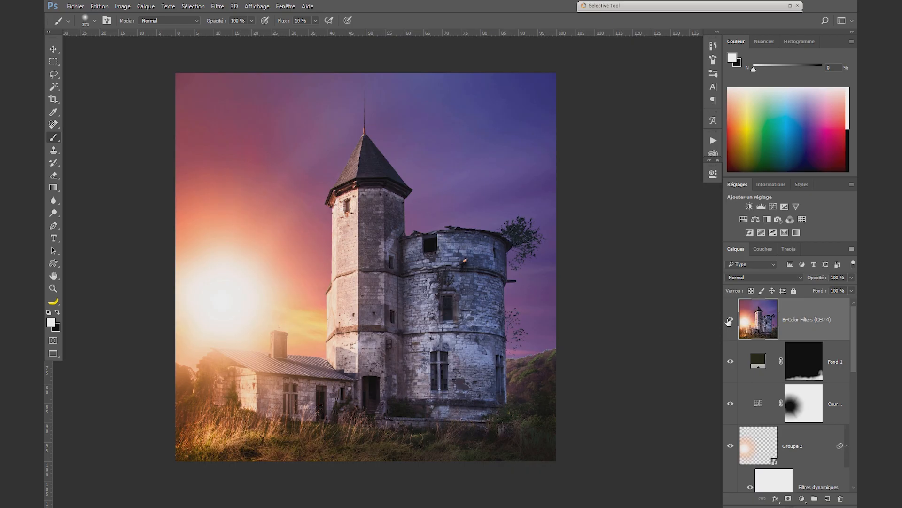
left_click(731, 320)
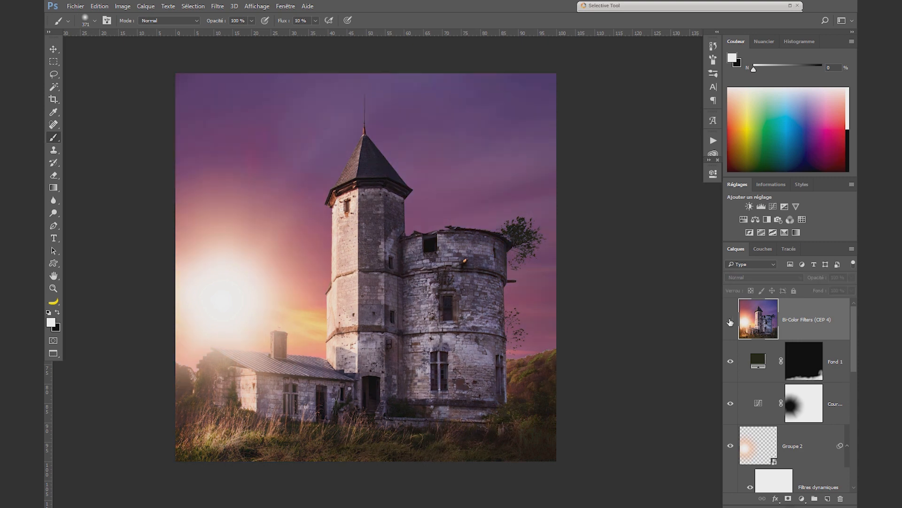
left_click(730, 320)
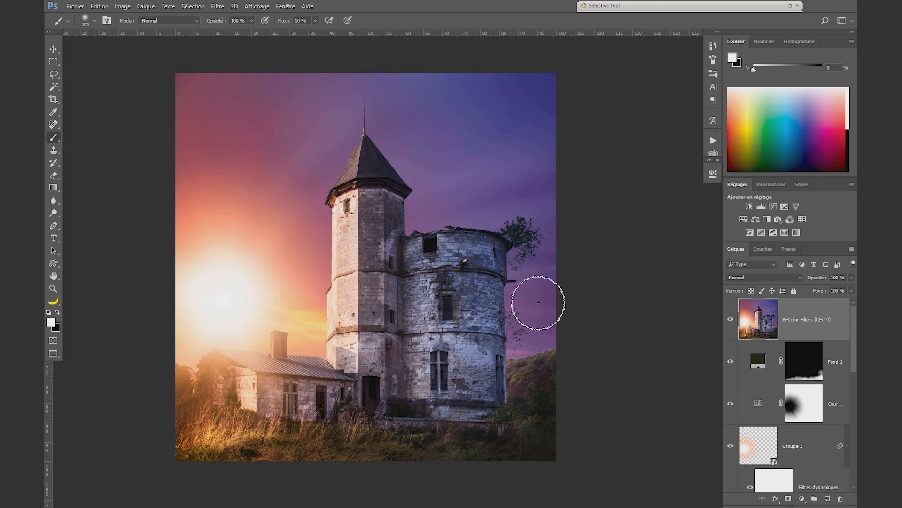
Apply Color Efex Pro 4's Tonal Contrast filter with its Standard contrast type to the image.
left_click(790, 5)
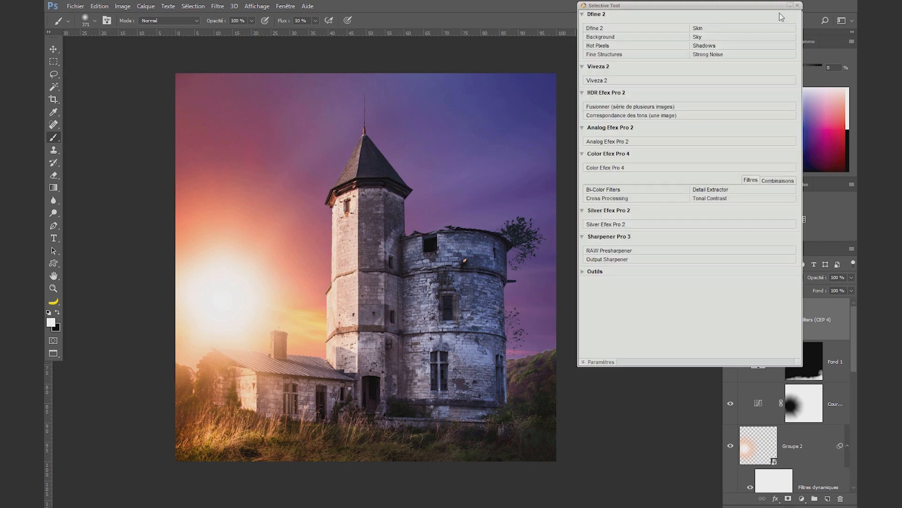
left_click(606, 189)
left_click_drag(159, 272, 164, 439)
left_click(109, 404)
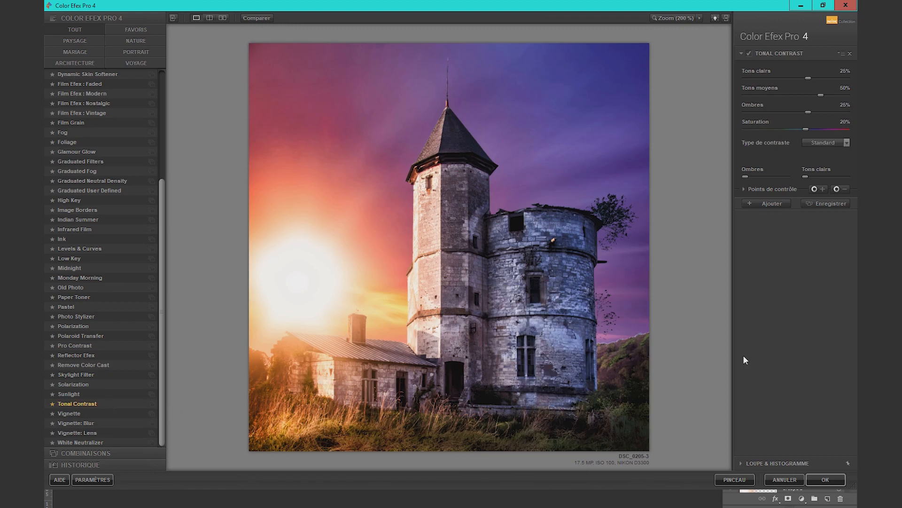
left_click(825, 478)
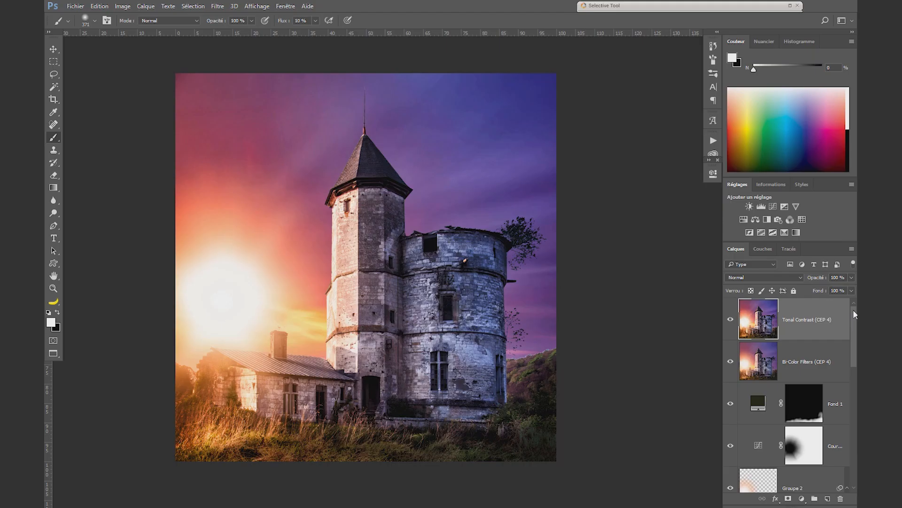
Mask the Tonal Contrast layer to the castle cutout's outline from Calque 5 and compare the image with and without the layer.
left_click_drag(853, 314, 853, 431)
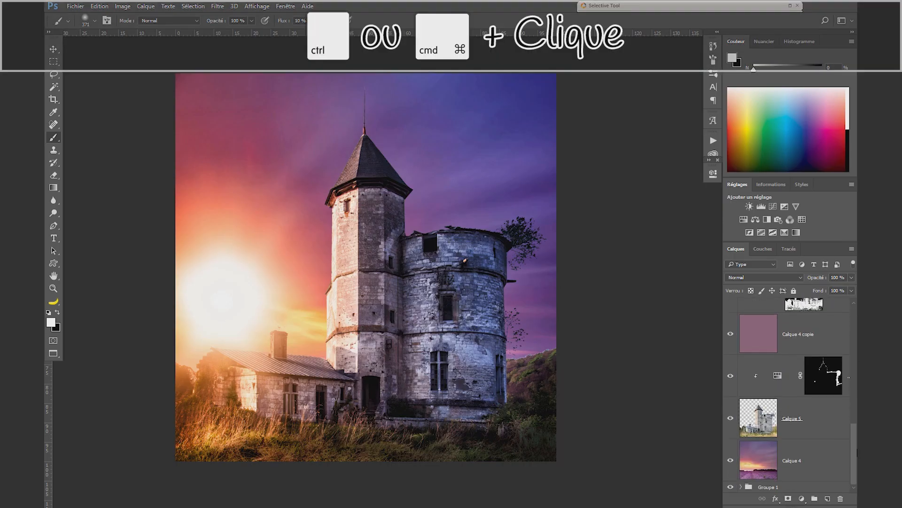
left_click(767, 431, "ctrl")
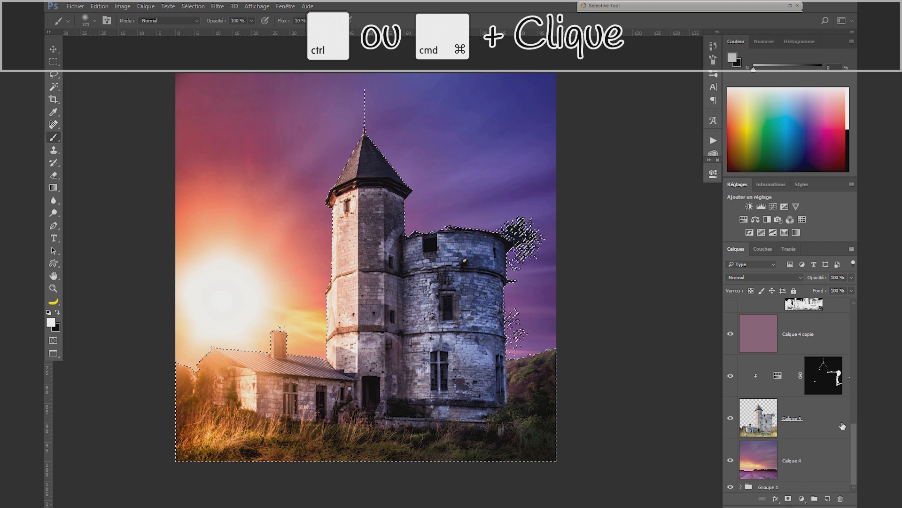
scroll(843, 426, "up", 6)
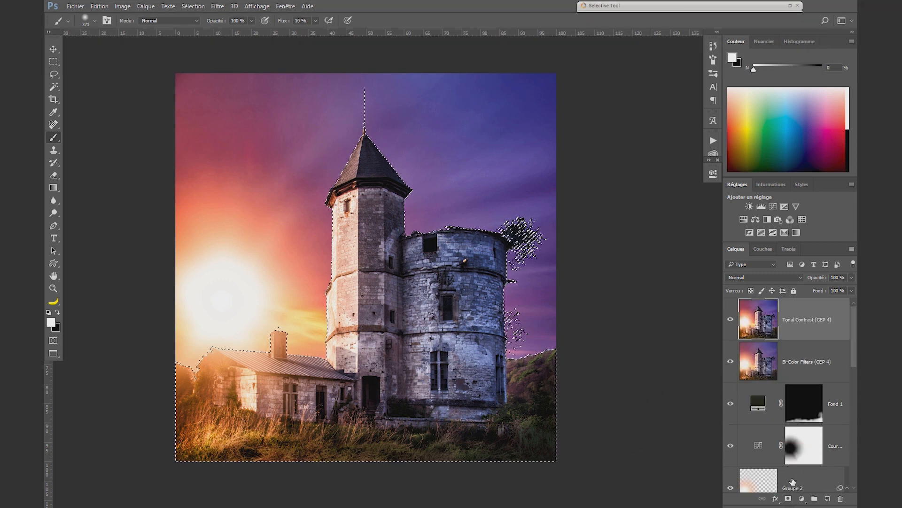
left_click(788, 498)
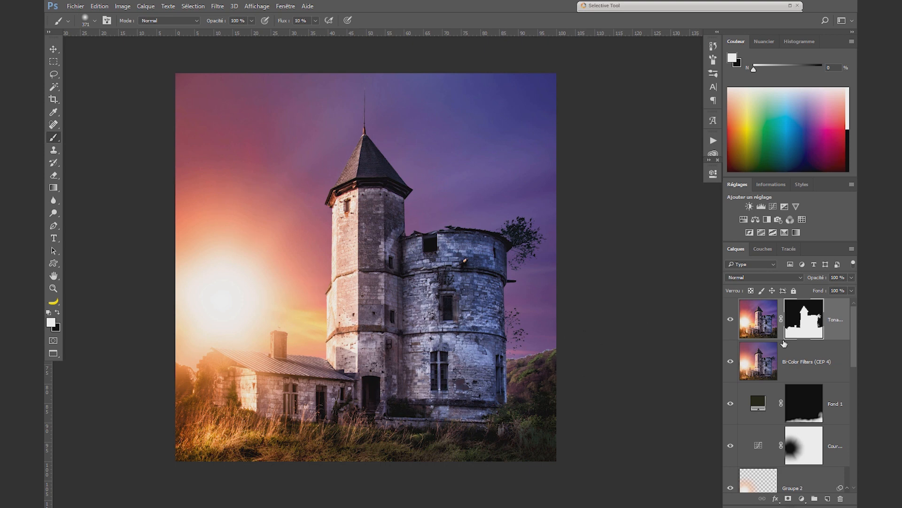
left_click(731, 319)
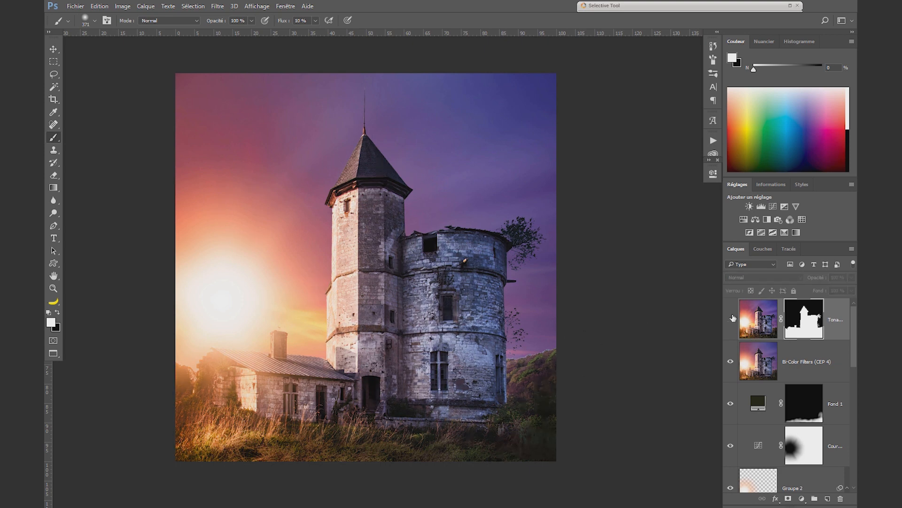
left_click(732, 319)
left_click(731, 320)
left_click(732, 320)
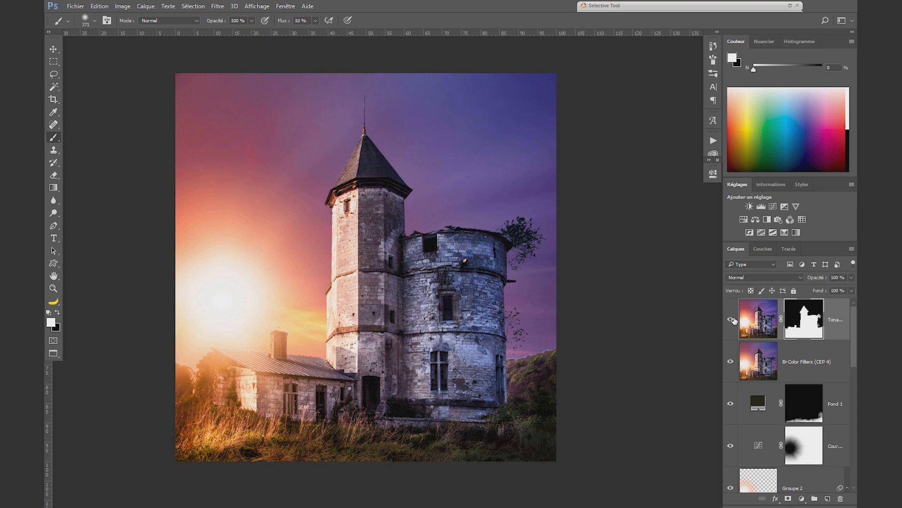
Add a new empty layer on top and load the Tonal Contrast layer's mask as a selection.
key("z")
left_click(553, 311, "alt")
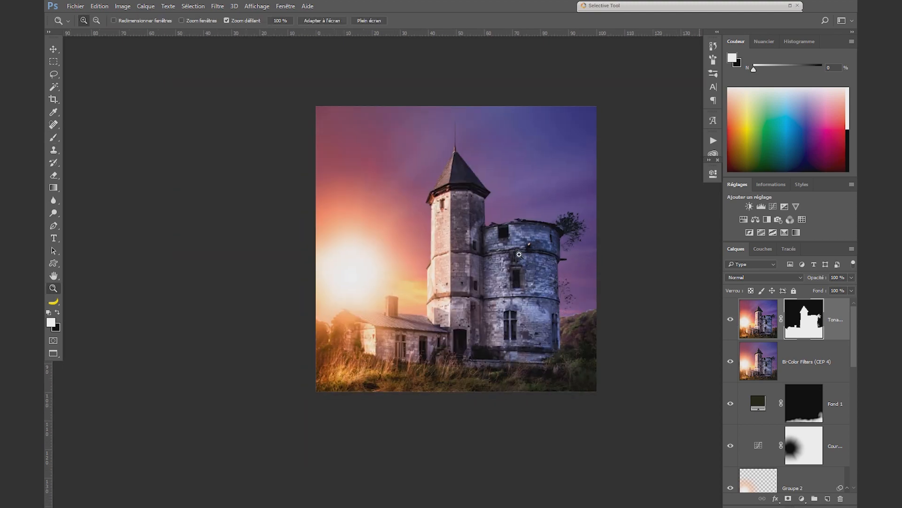
left_click_drag(507, 367, 648, 219)
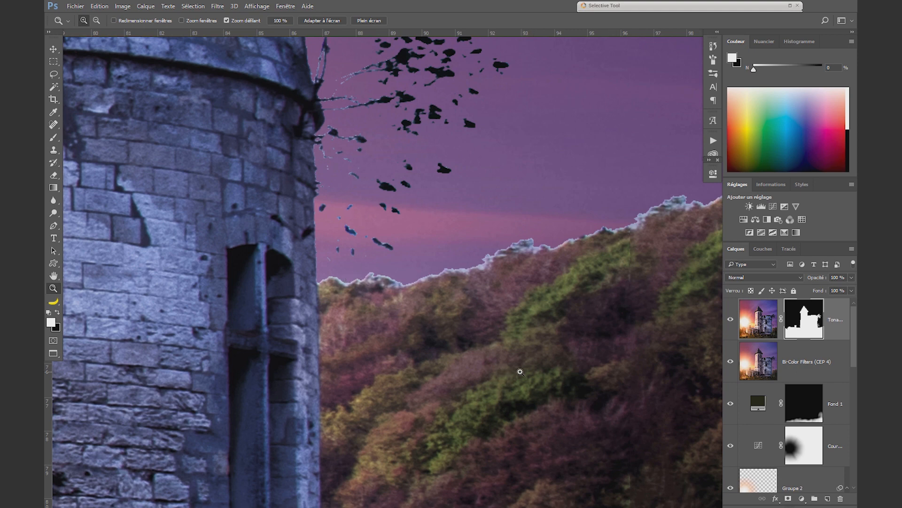
left_click(828, 499)
left_click(807, 375, "ctrl")
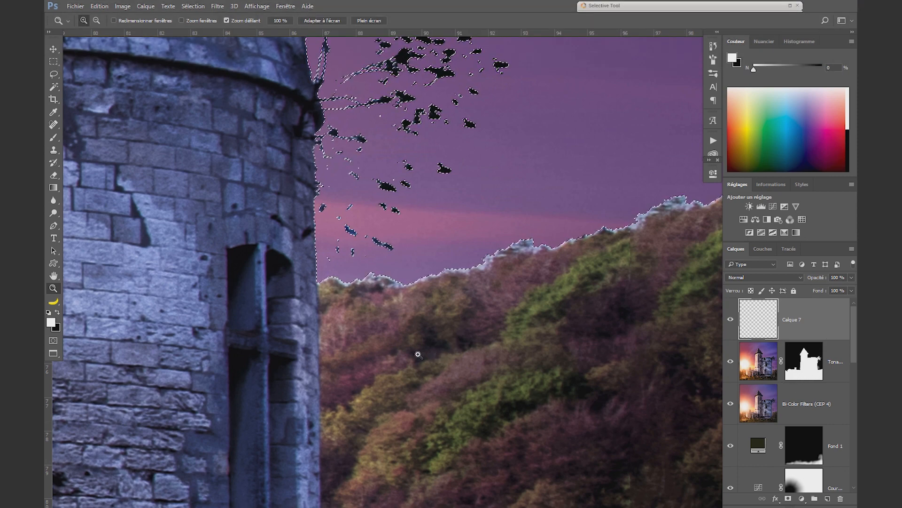
Clone hillside foliage over the light fringe along the hill's skyline beside the tower using the Clone Stamp, and clear the selection.
key("s")
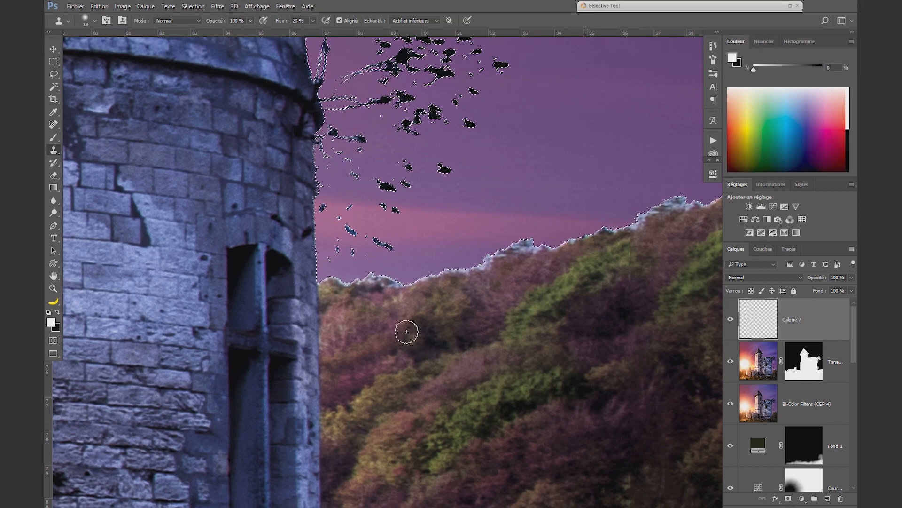
left_click(332, 293, "alt")
mouse_move(326, 284)
left_mouse_down()
mouse_move(404, 287)
mouse_move(424, 271)
mouse_move(543, 242)
mouse_move(548, 262)
left_mouse_up()
scroll(548, 262, "down", 3)
key("z")
scroll(674, 367, "down", 3)
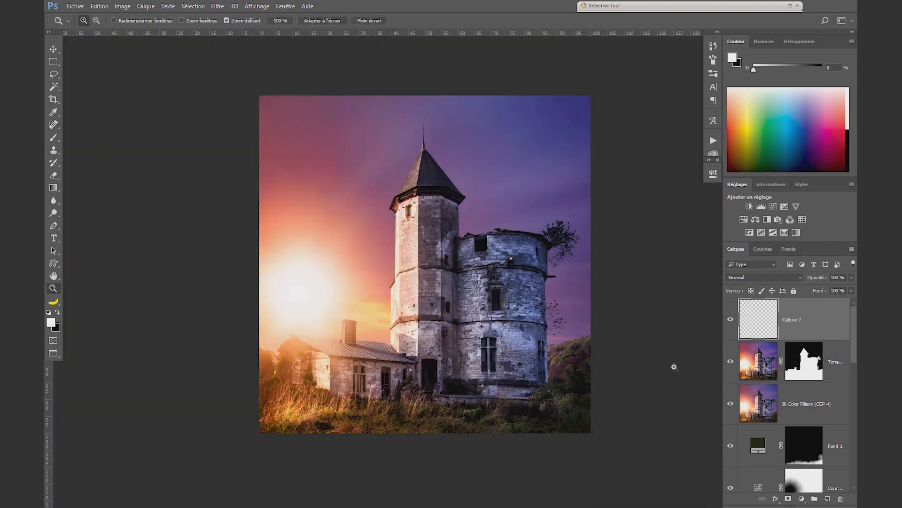
Examine the finished composite and compare it with the original castle photo at the bottom of the layer stack.
scroll(561, 363, "up", 2)
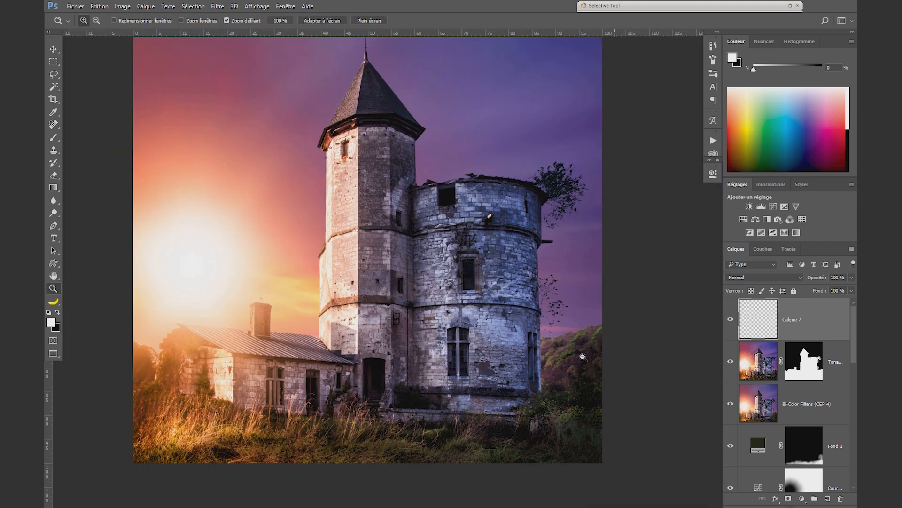
scroll(582, 357, "up", 1)
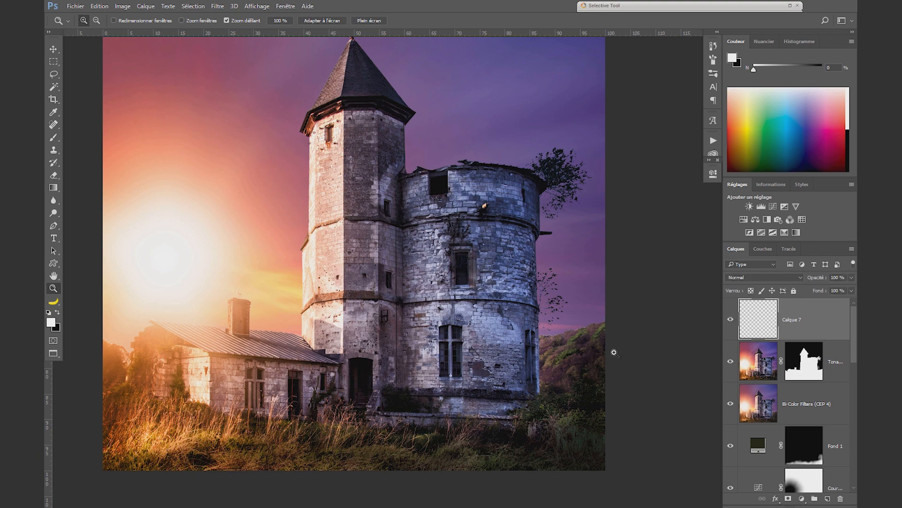
scroll(513, 301, "down", 2)
scroll(517, 291, "up", 1)
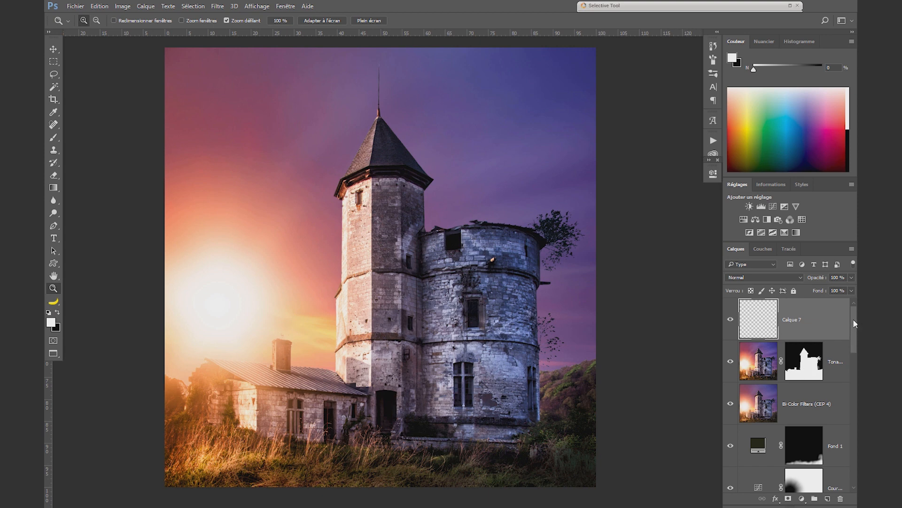
left_click_drag(853, 319, 853, 450)
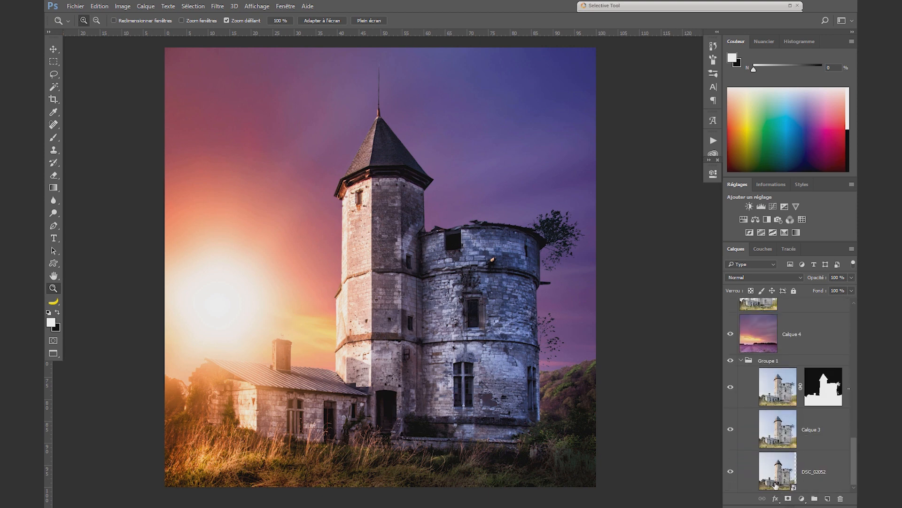
key("alt")
left_click(732, 476, "alt")
left_click(733, 478, "alt")
left_click(732, 474, "alt")
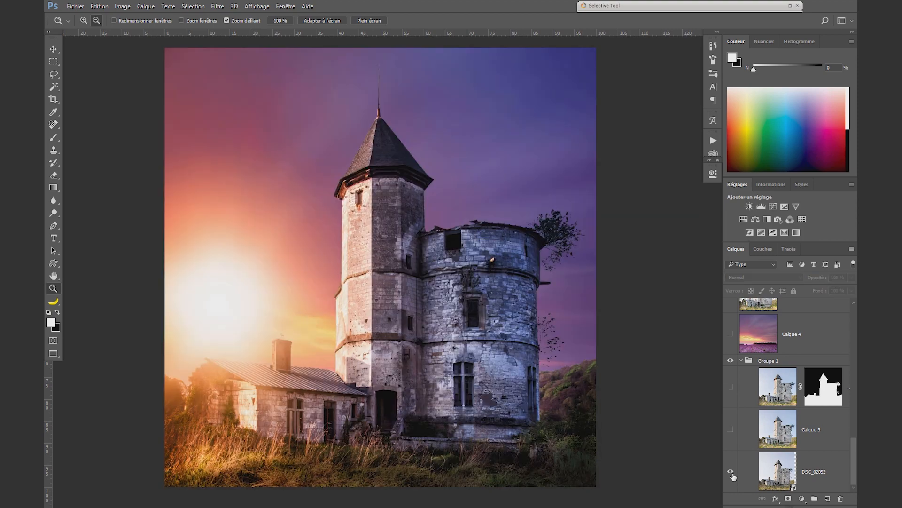
left_click(732, 476, "alt")
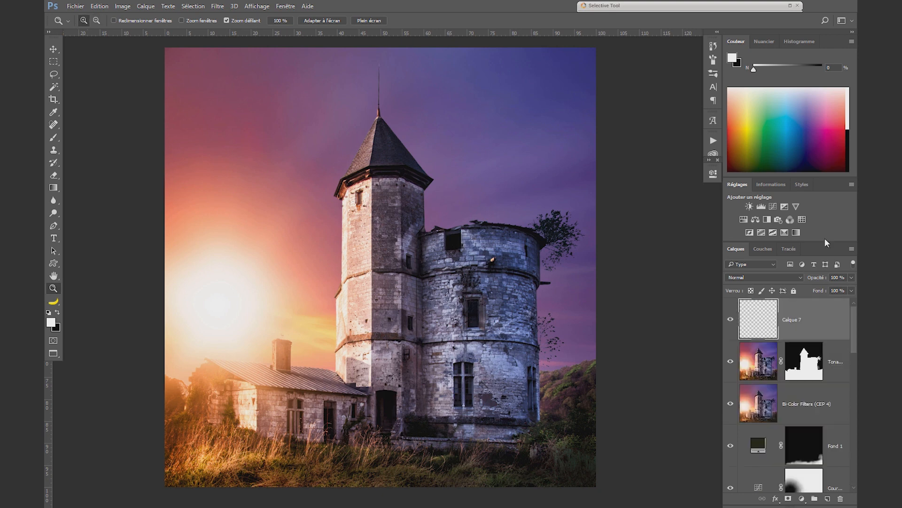